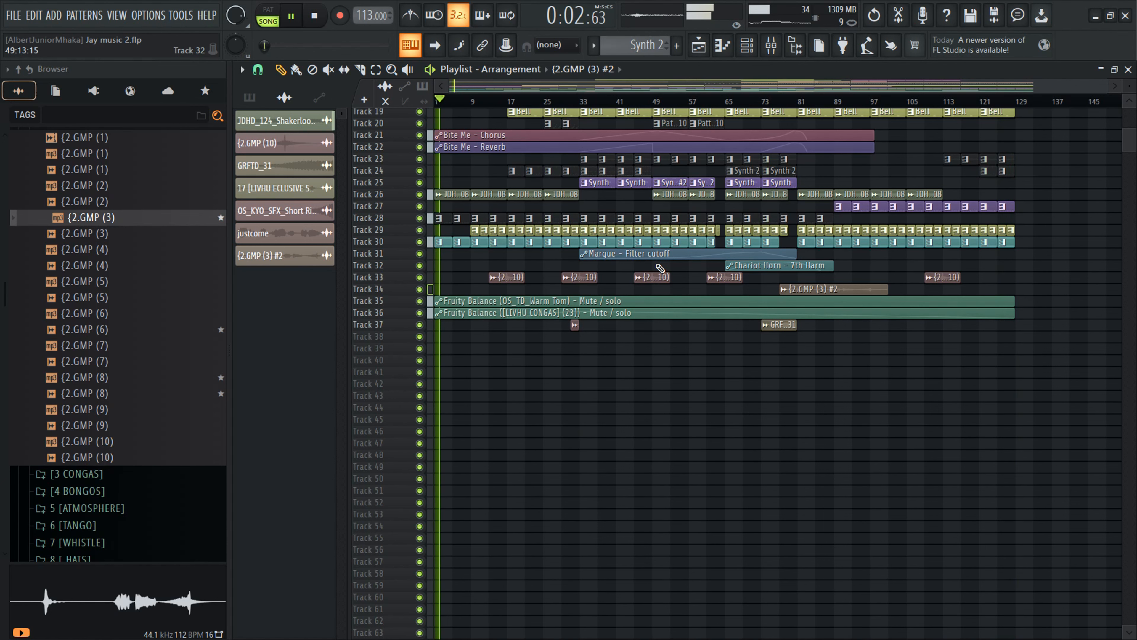
key("space")
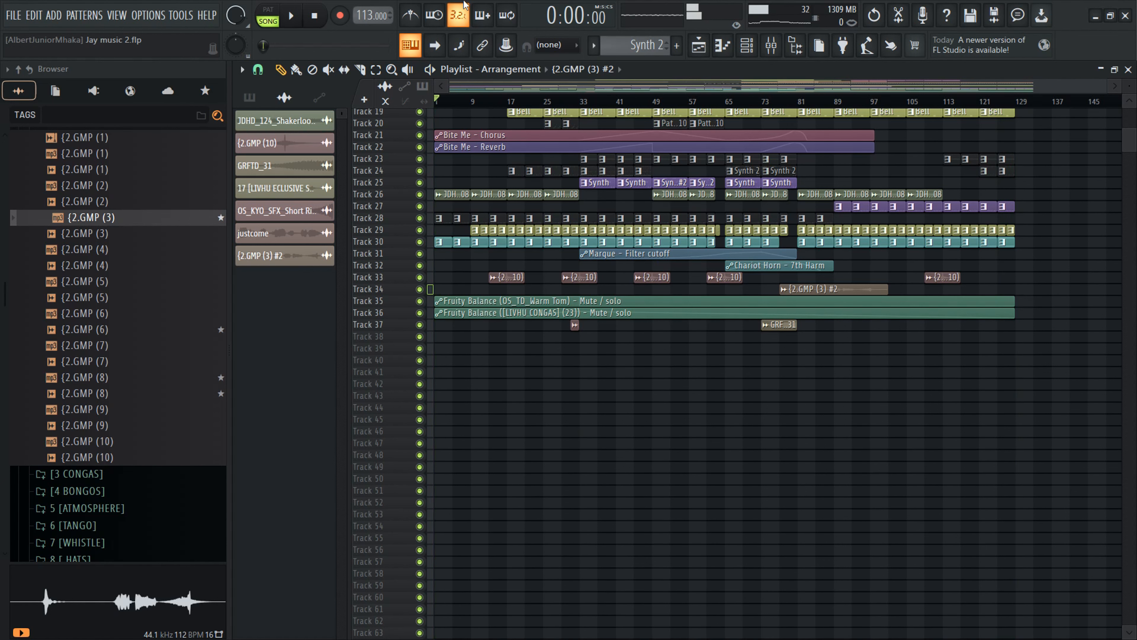
key("super")
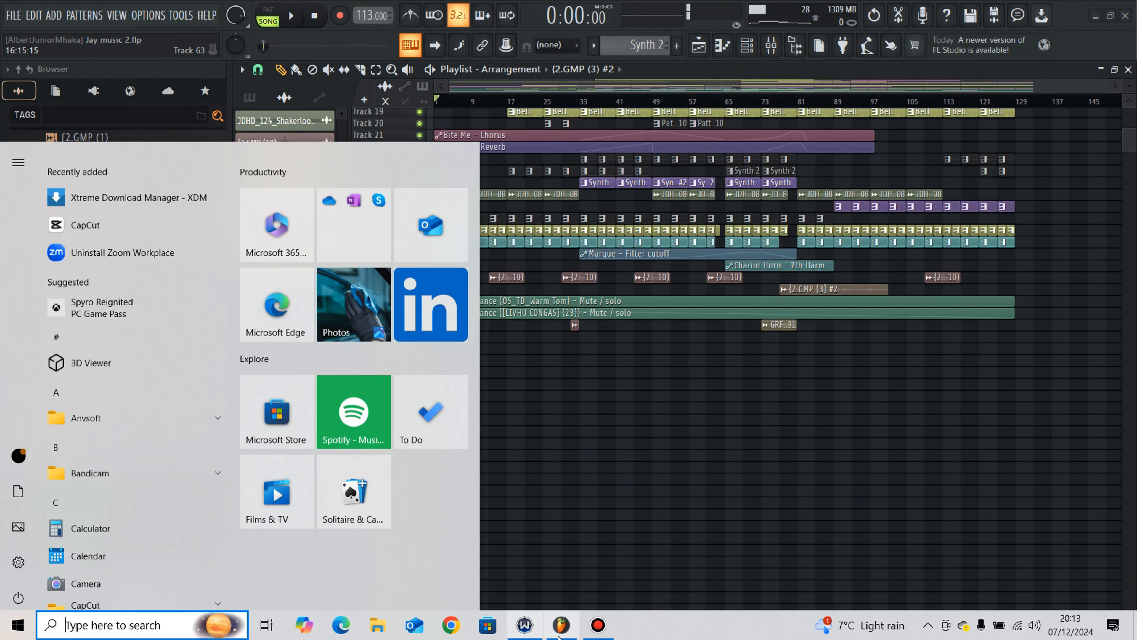
left_click(596, 623)
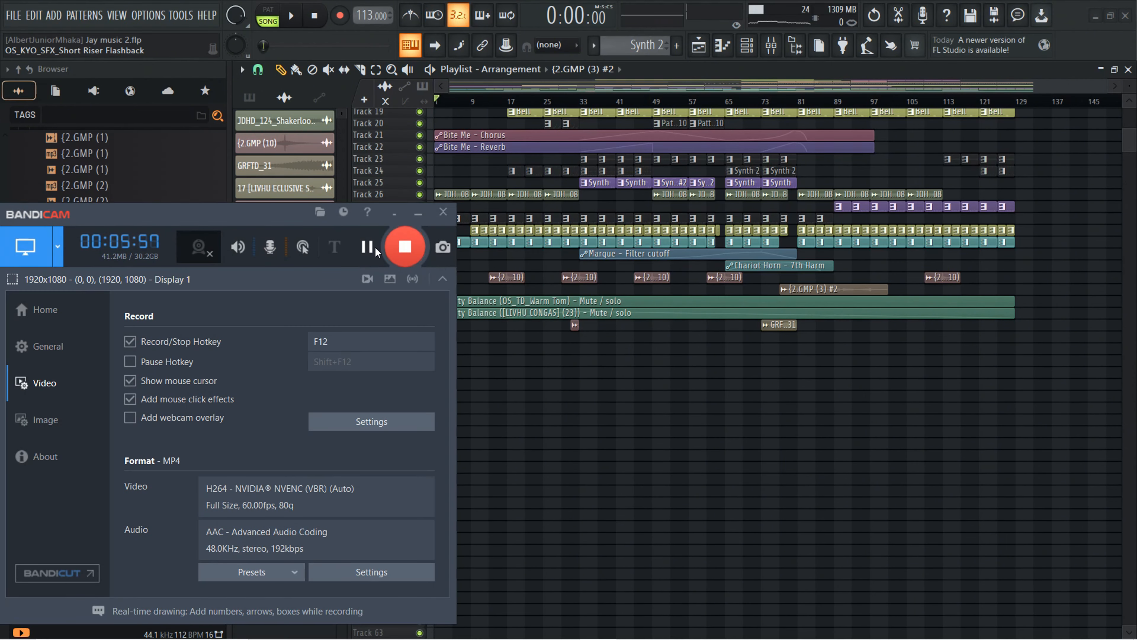
left_click(418, 211)
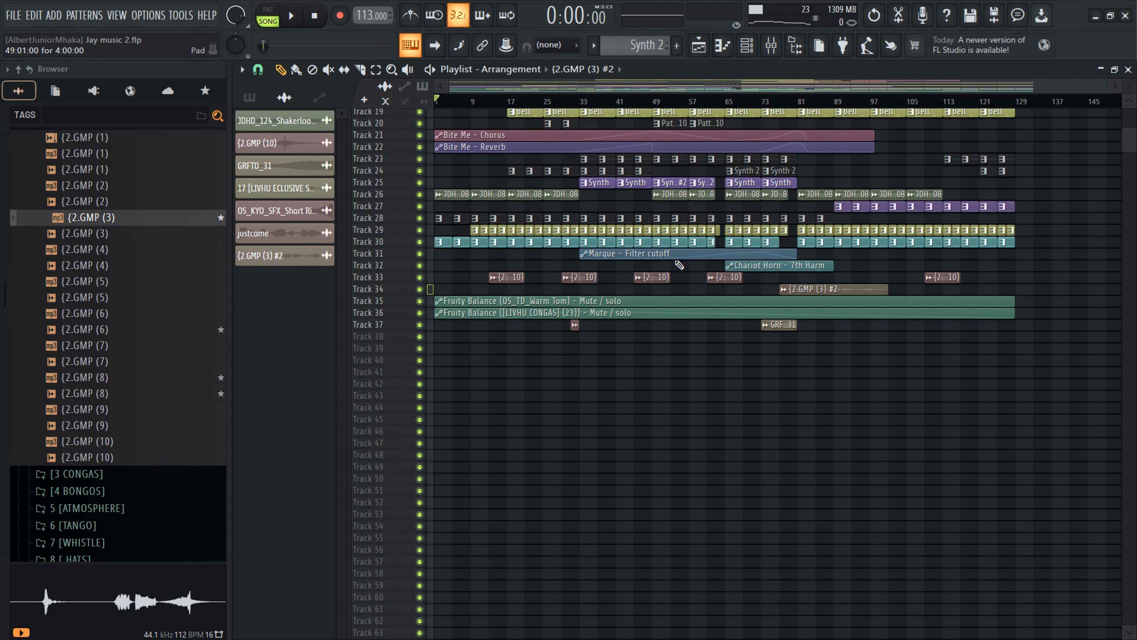
Step: Solo the Perc 1 track (Track 28) in the playlist and play it from the start of the song
left_click_drag(1129, 85, 1129, 108)
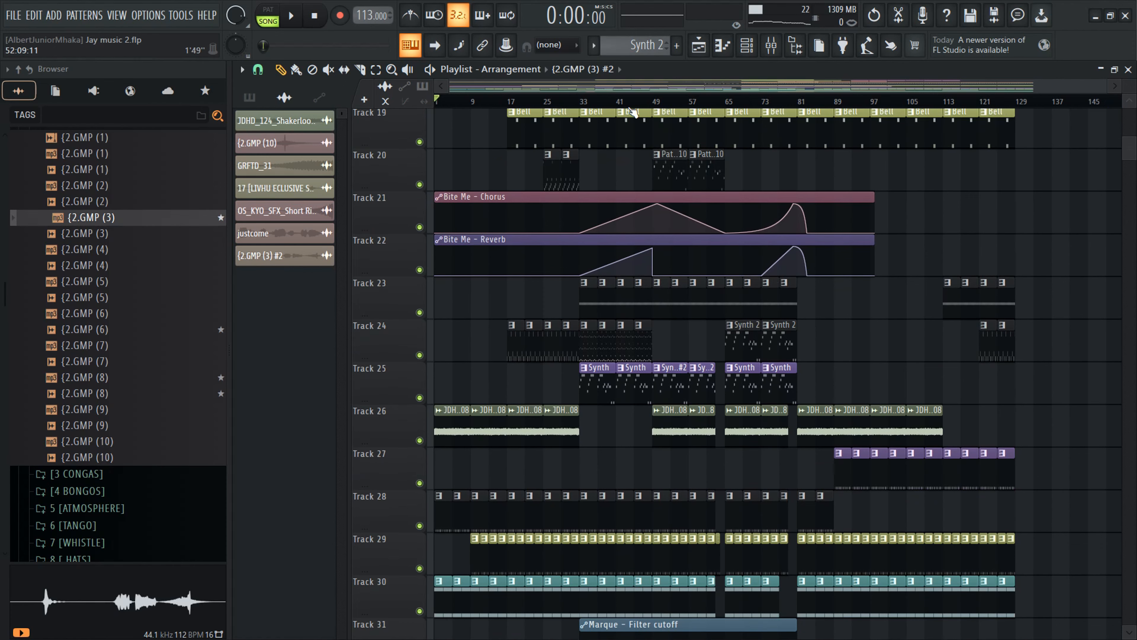
scroll(469, 149, "down", 9)
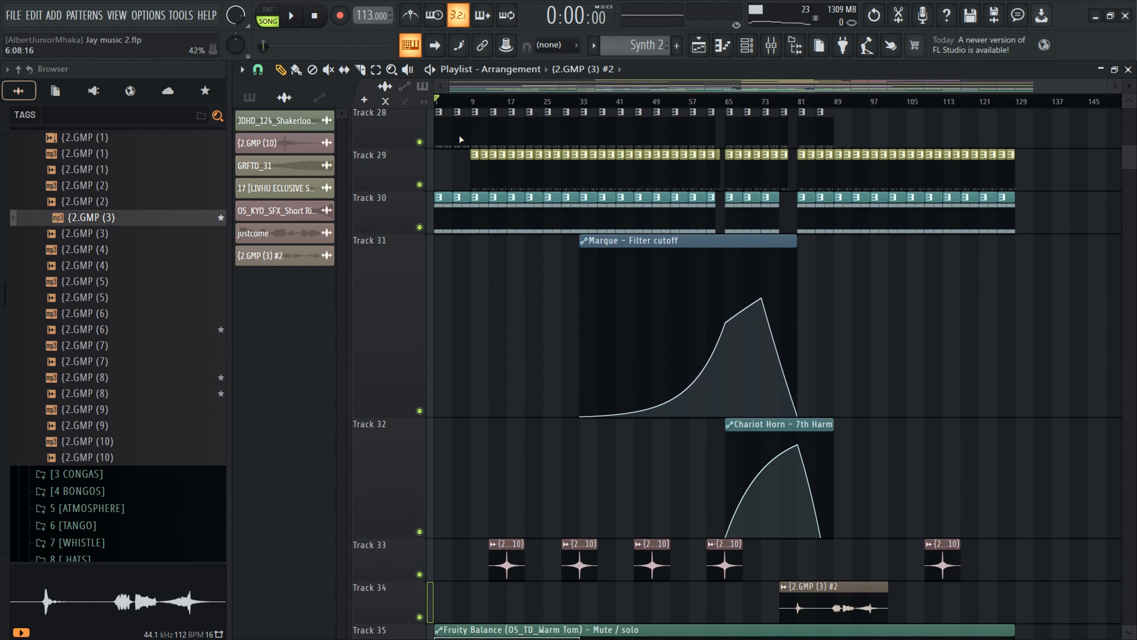
scroll(447, 103, "up", 8)
scroll(481, 152, "up", 6)
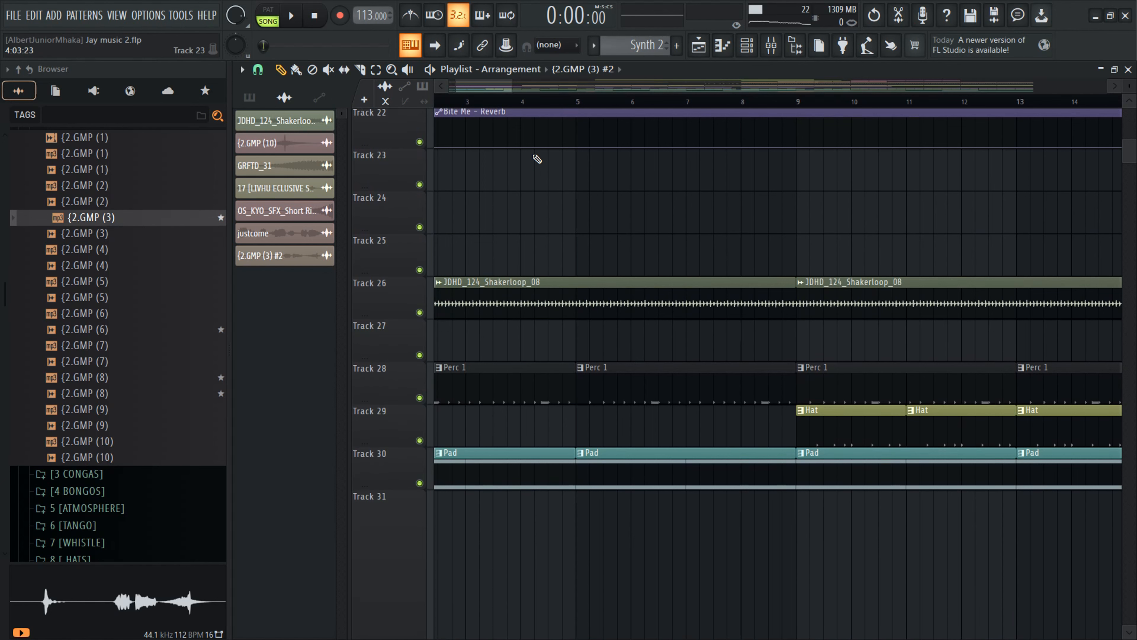
scroll(444, 278, "left", 2)
left_click(420, 398, "ctrl")
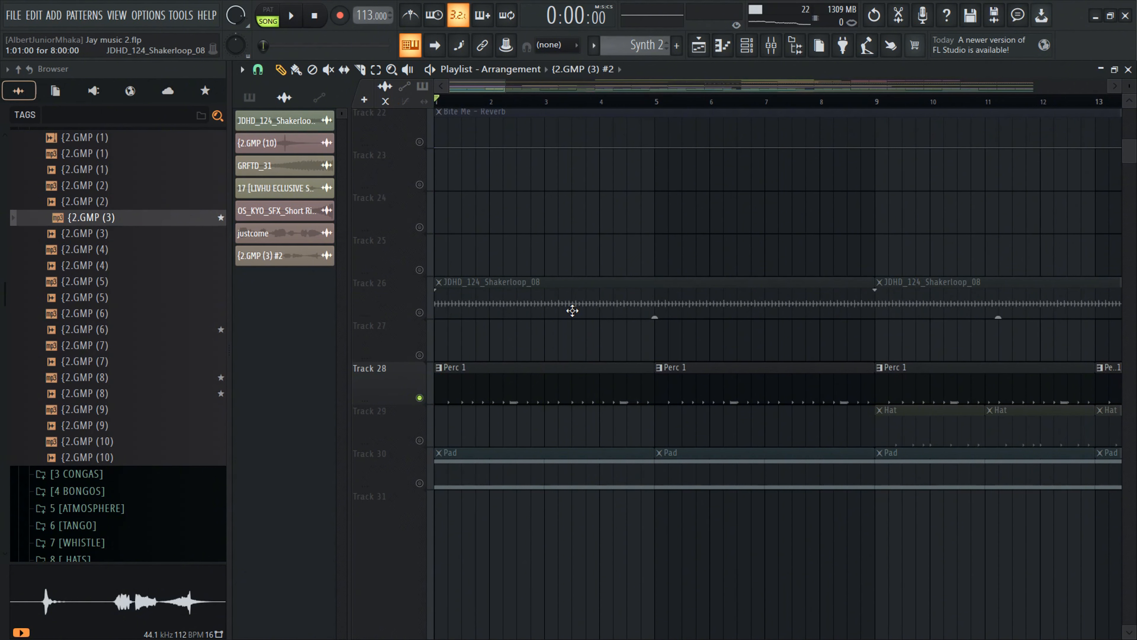
key("space")
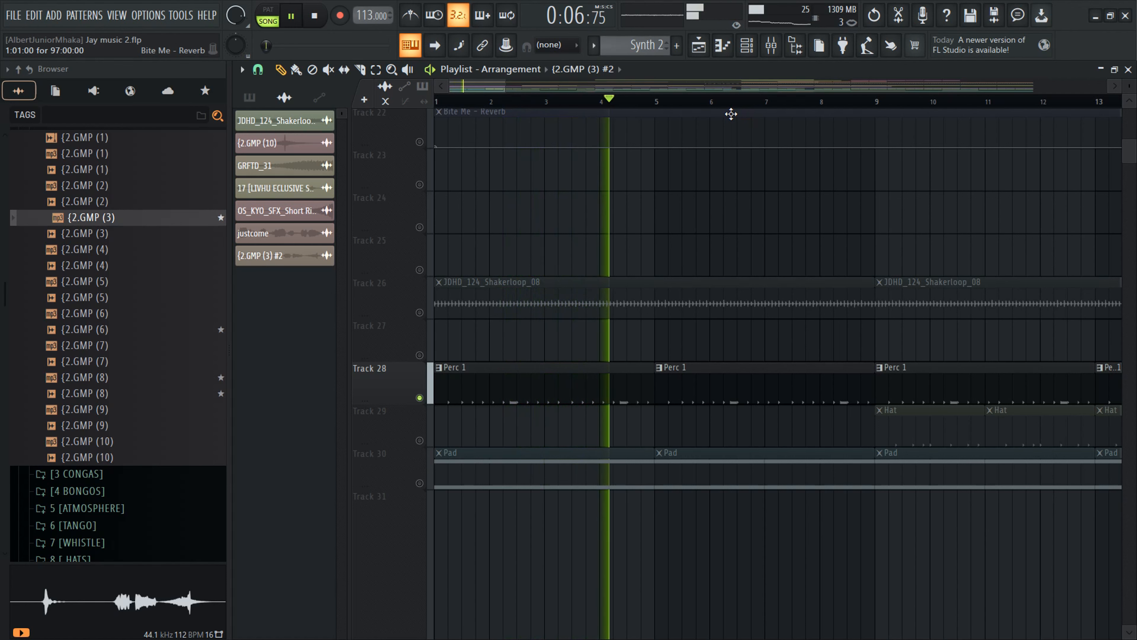
key("space")
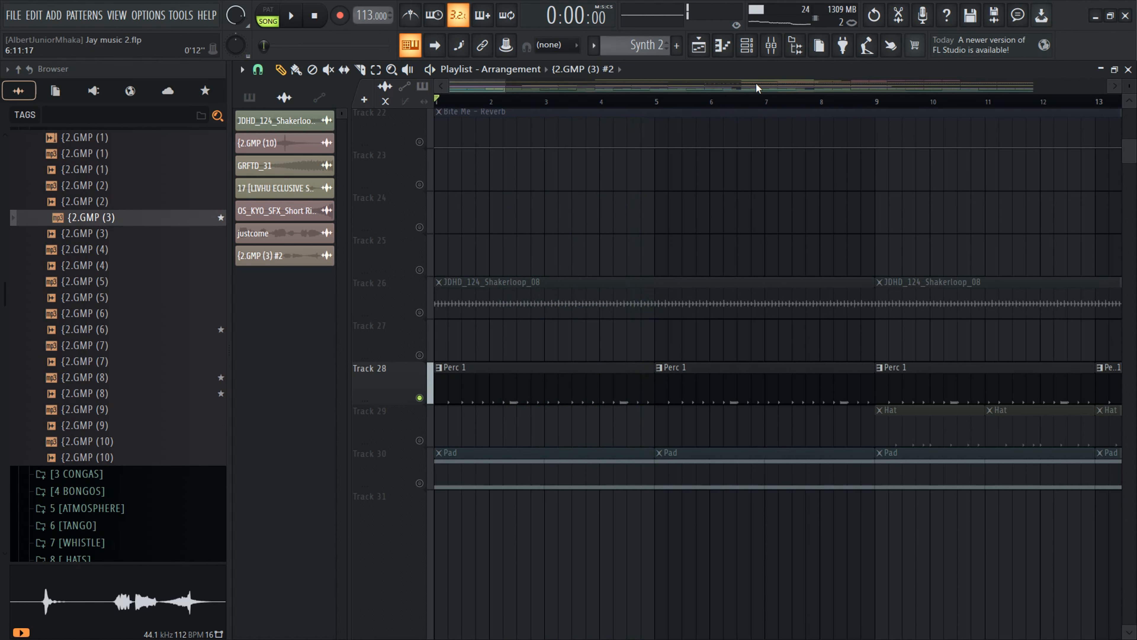
Step: Inspect the Drum mix insert's first Fruity parametric EQ 2, its Fruity Chorus and its Fruity Reeverb 2 in the mixer
key("F9")
scroll(837, 236, "down", 8)
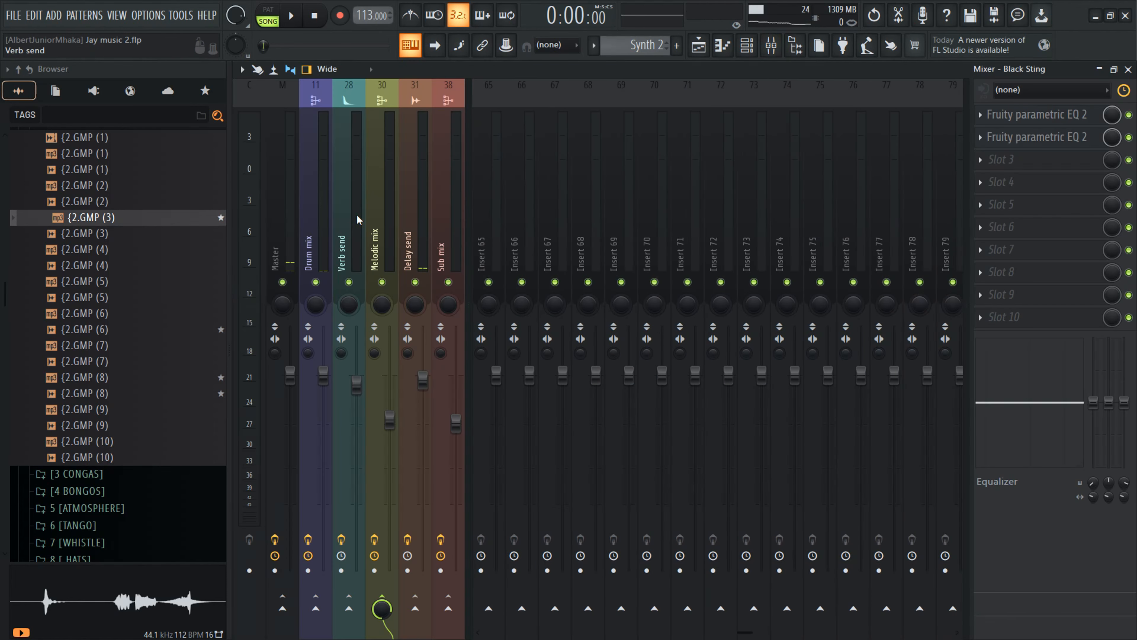
left_click(308, 234)
left_click(1059, 117)
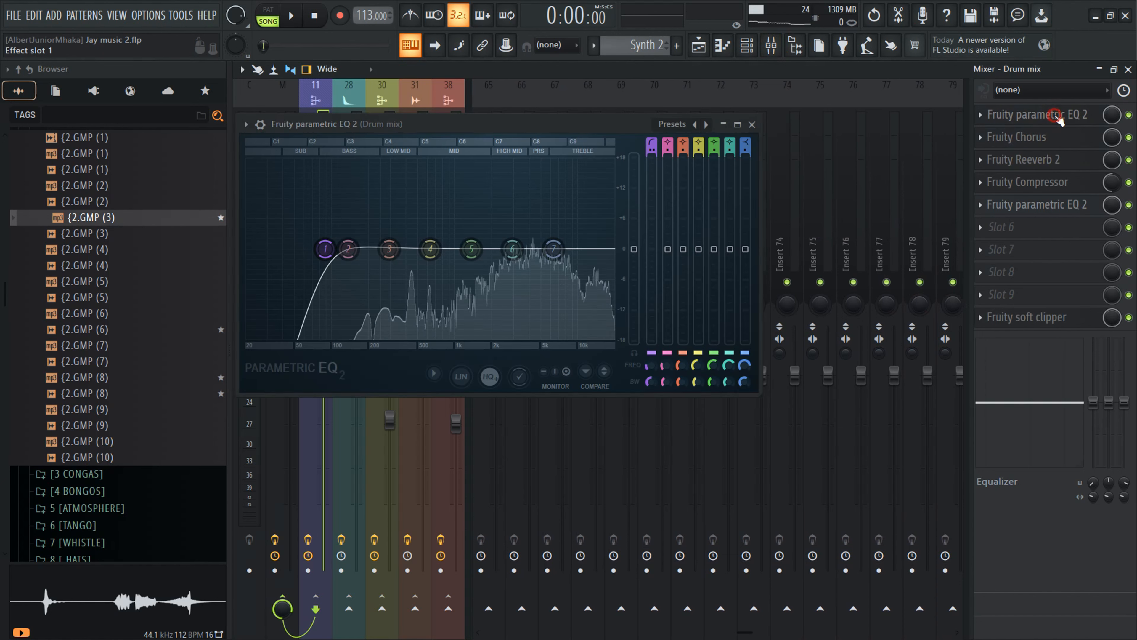
left_click(1049, 137)
left_click(1049, 157)
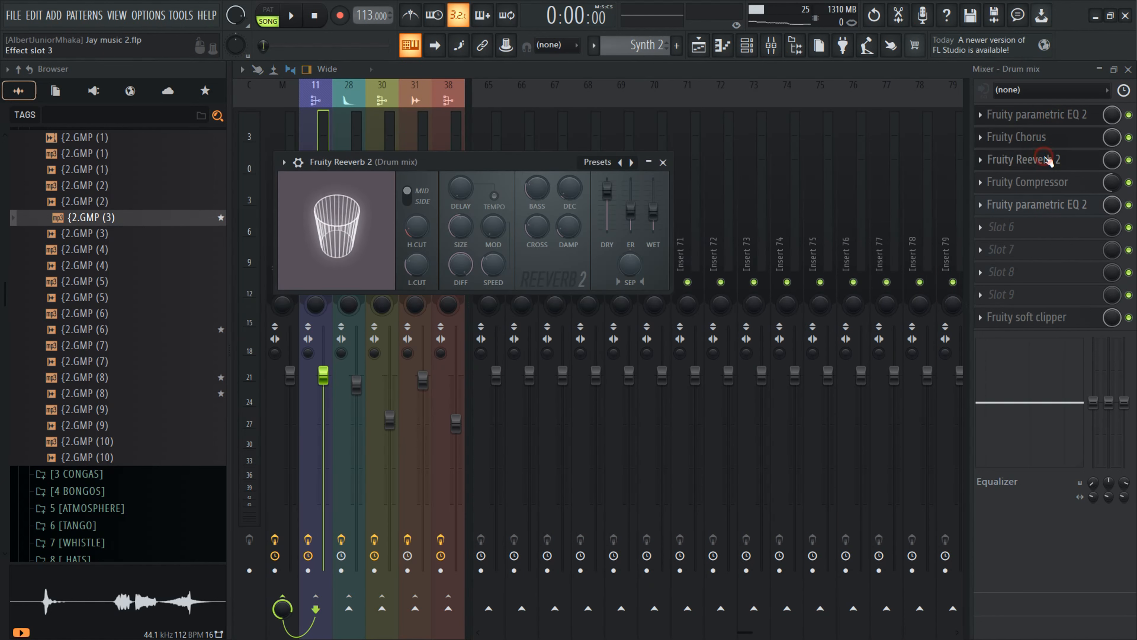
Step: Review the Fruity Compressor settings on the Drum mix insert and its list of available presets
left_click(1045, 187)
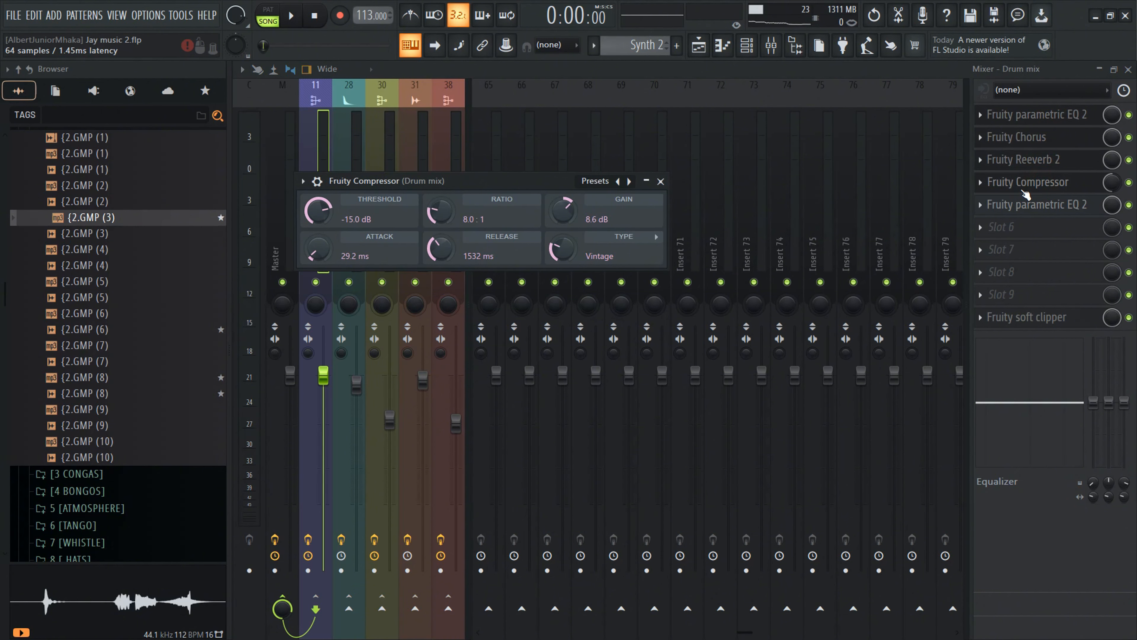
left_click(302, 181)
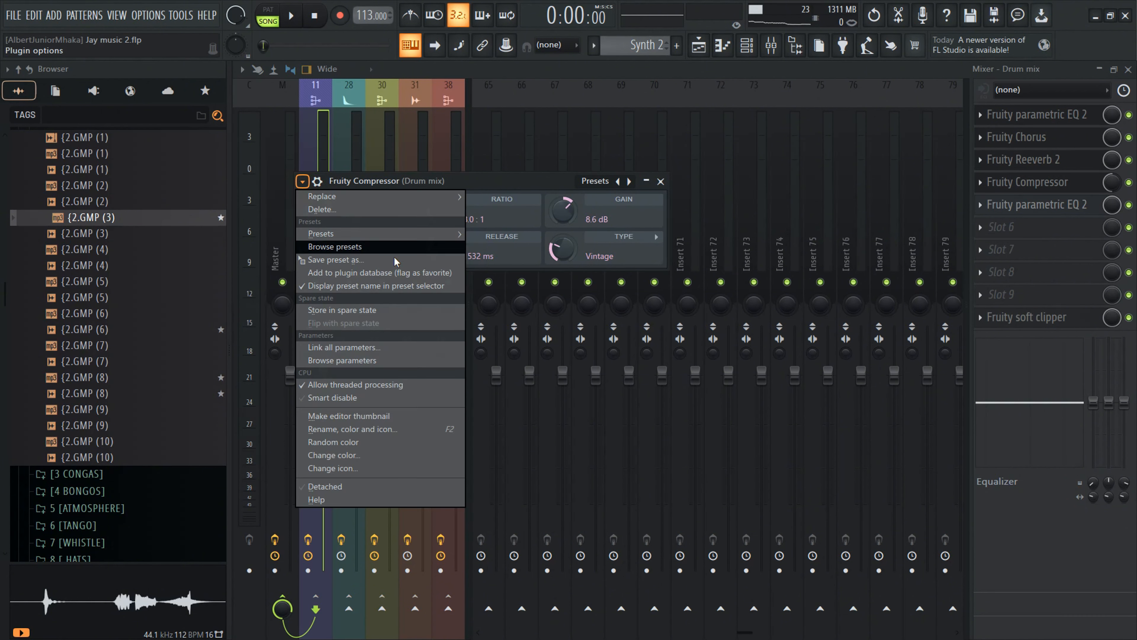
mouse_move(380, 234)
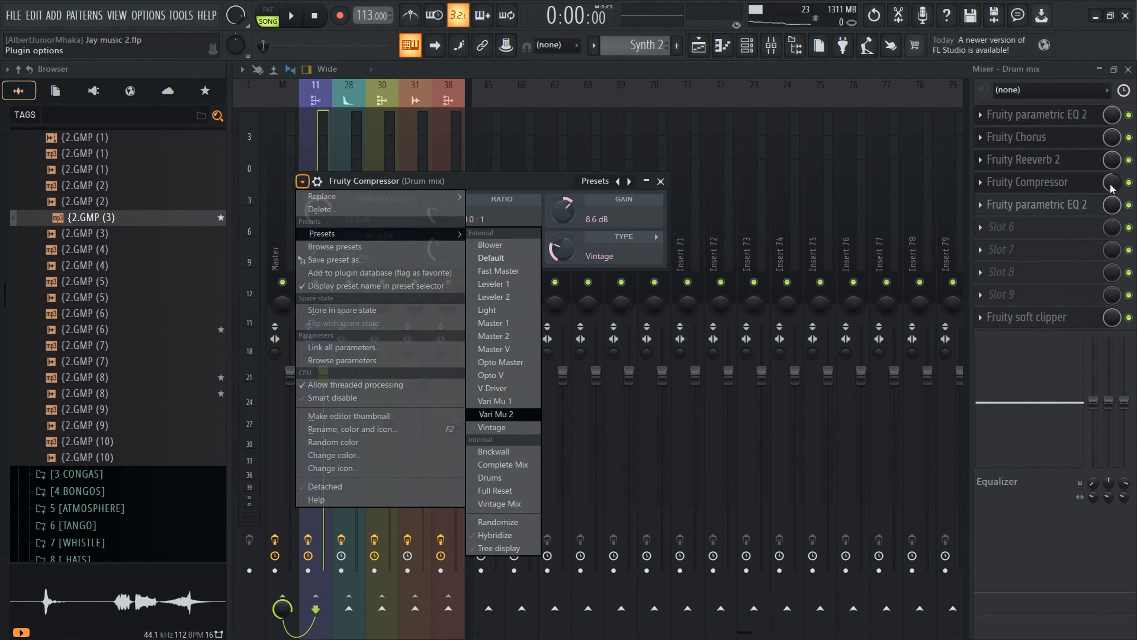
left_click(991, 74)
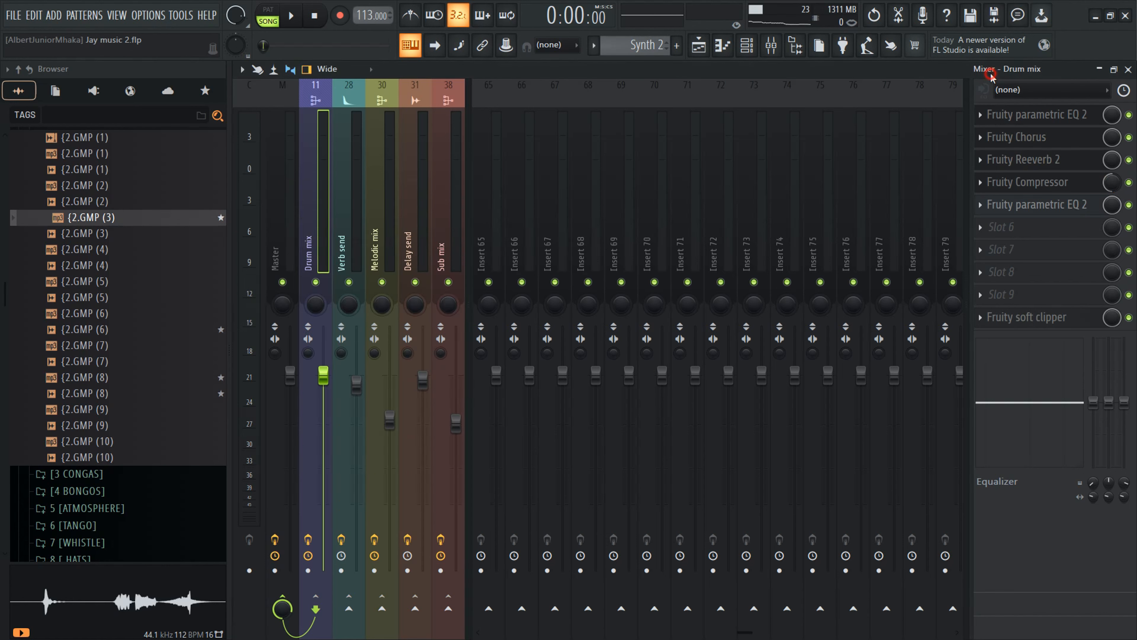
Step: Inspect the second Fruity parametric EQ 2 and the Fruity soft clipper on the Drum mix insert
left_click(1025, 211)
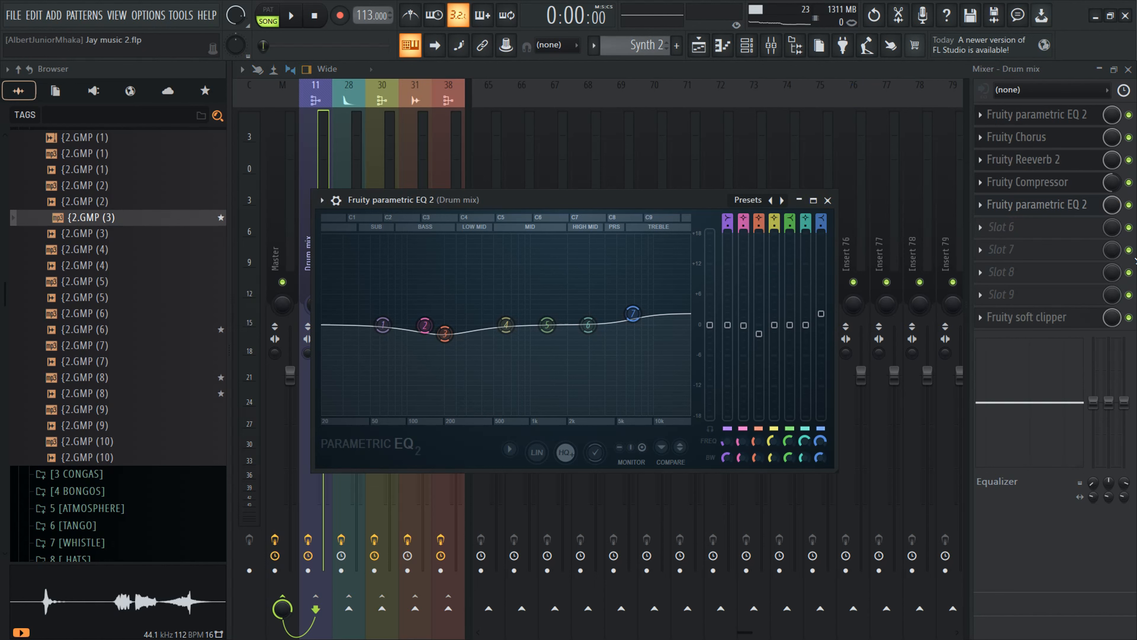
left_click(1021, 316)
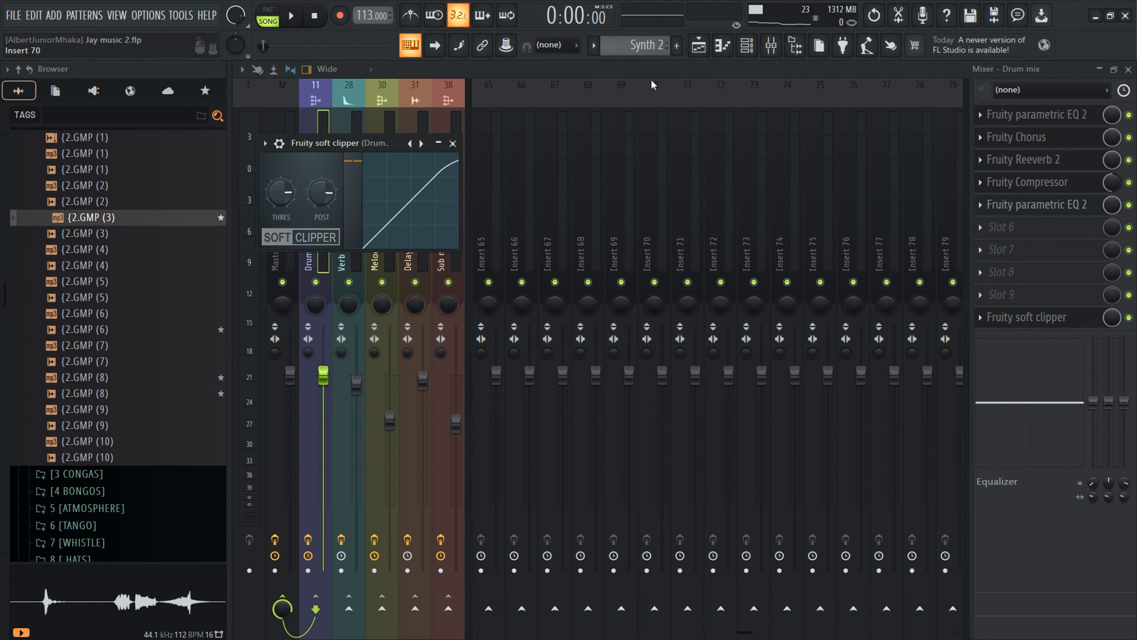
key("Escape")
Step: Open the Perc 1 pattern from Track 28 and play it while examining its steps in the Channel rack
left_click(706, 45)
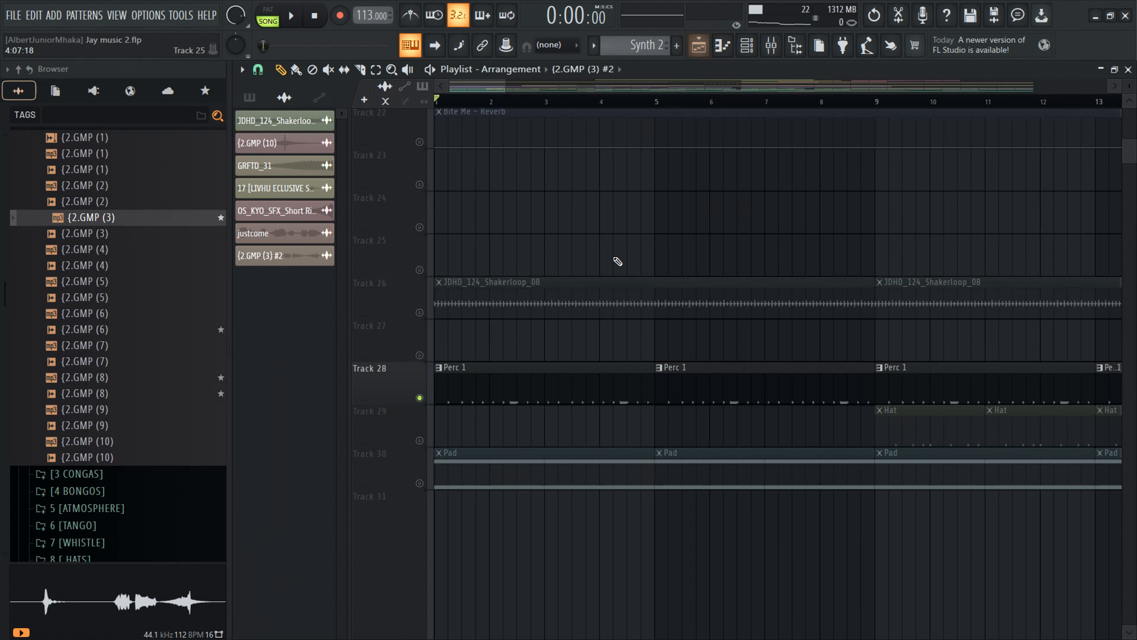
double_click(543, 378)
key("space")
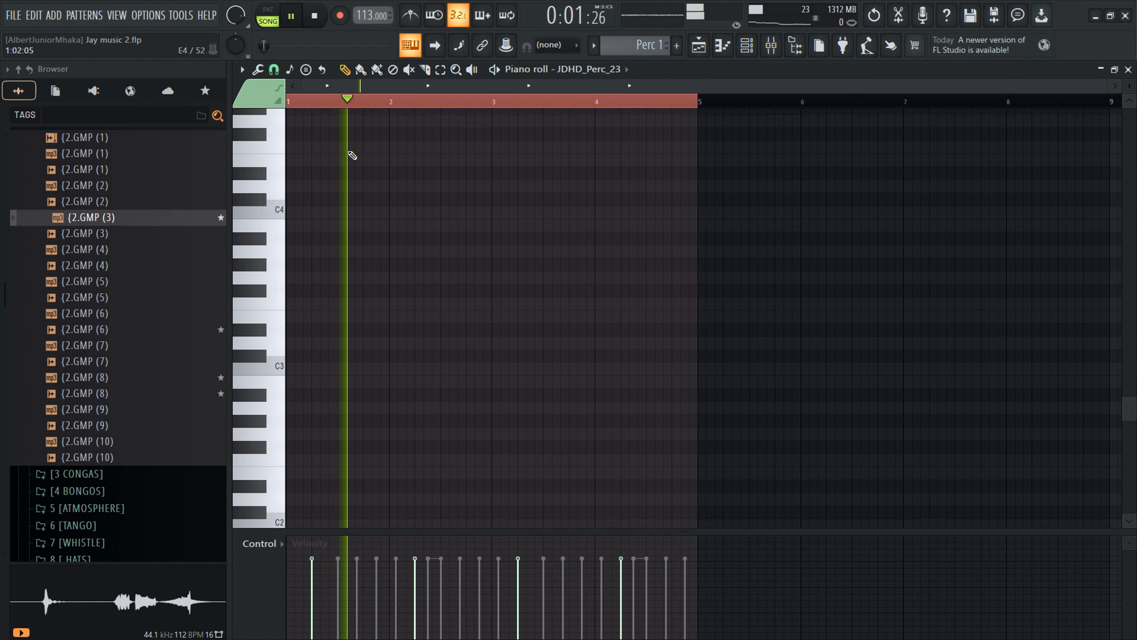
left_click(771, 45)
left_click(755, 50)
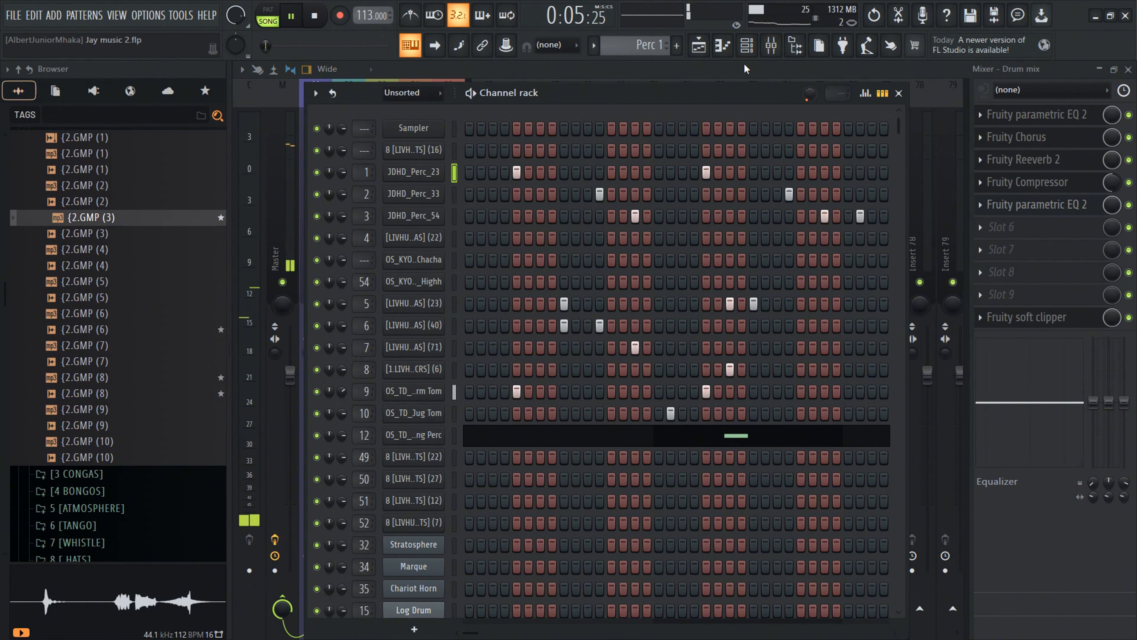
key("F6")
key("space")
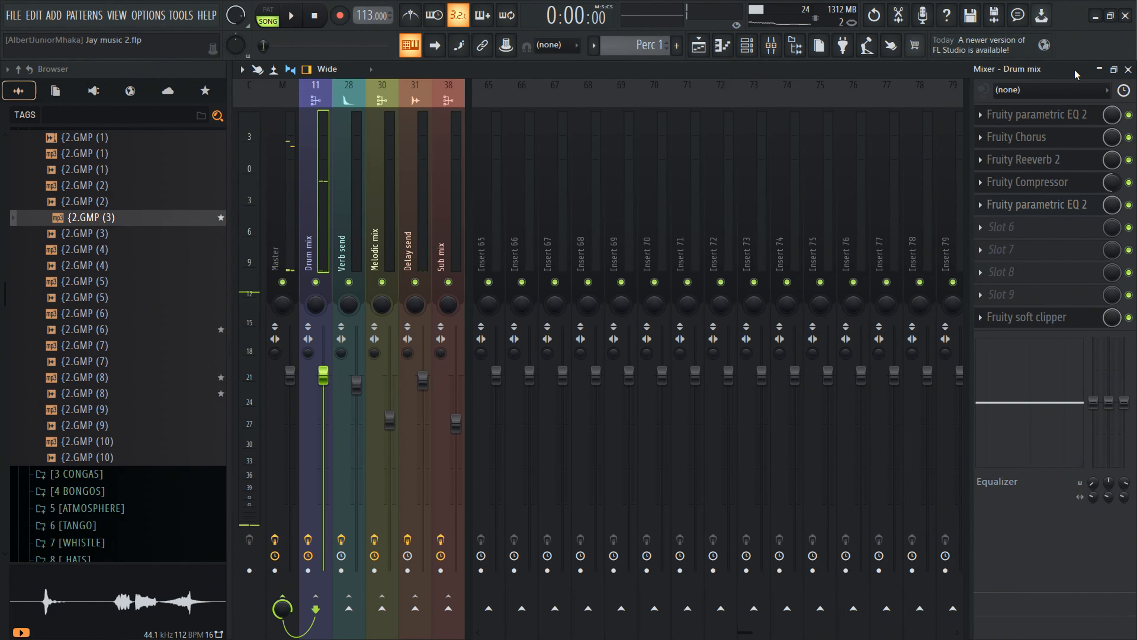
left_click(1099, 69)
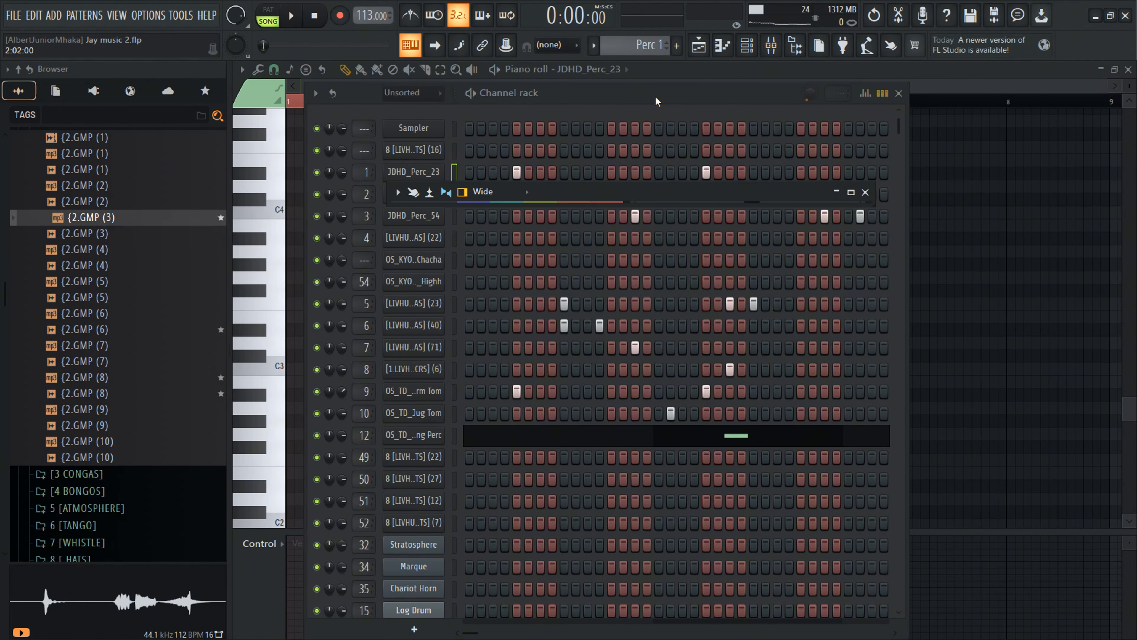
Step: Solo the JDHD_124_Shakerloop_08 track (Track 26) in the playlist and play it from the start
key("F5")
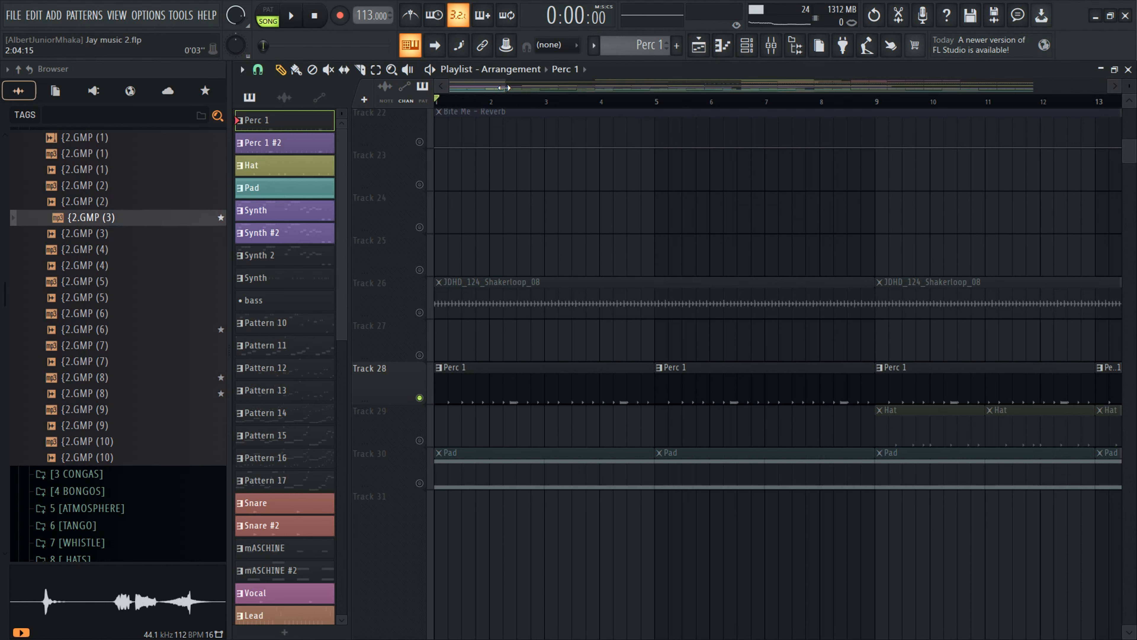
left_click_drag(503, 89, 817, 117)
right_click(421, 314)
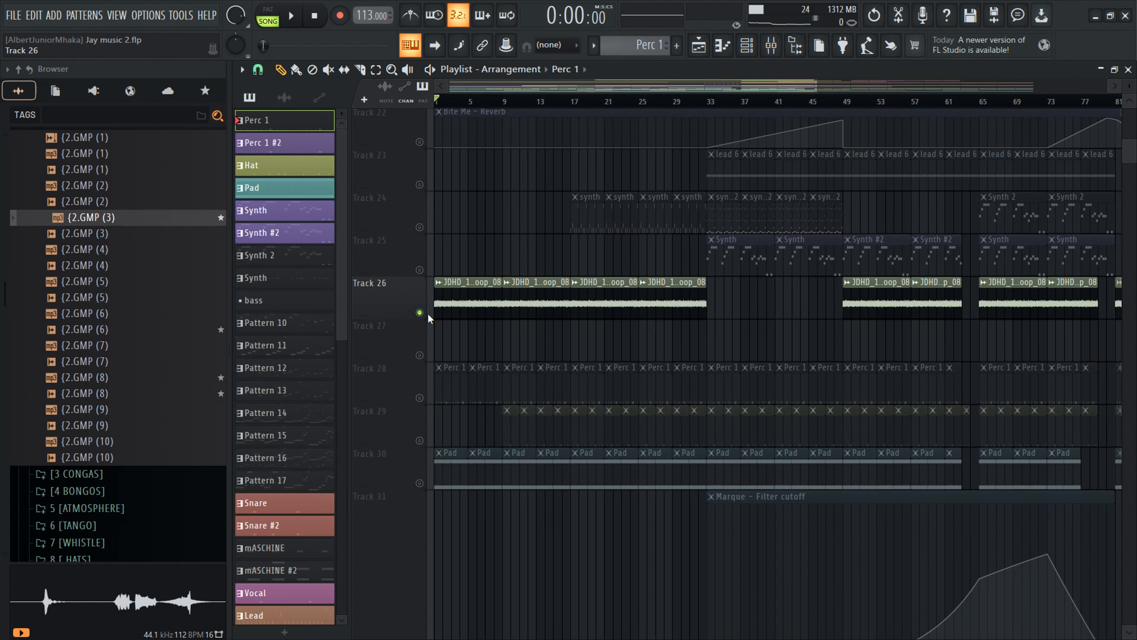
key("space")
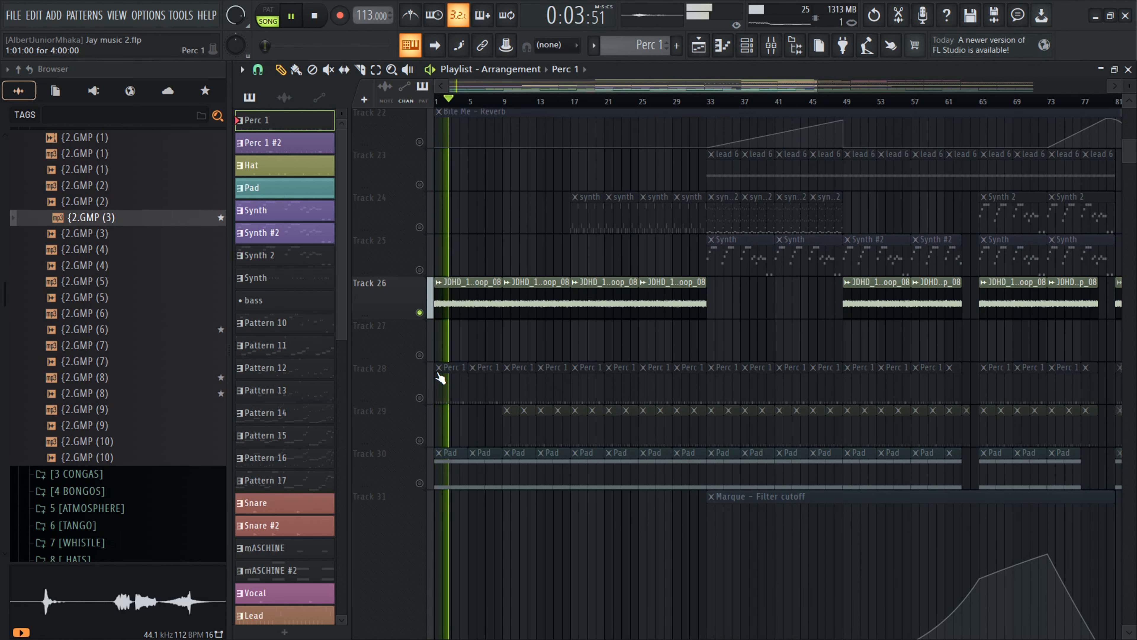
key("space")
Step: Enable Track 11 alongside the soloed shaker loop and play the arrangement from about bar 67
scroll(454, 112, "up", 5)
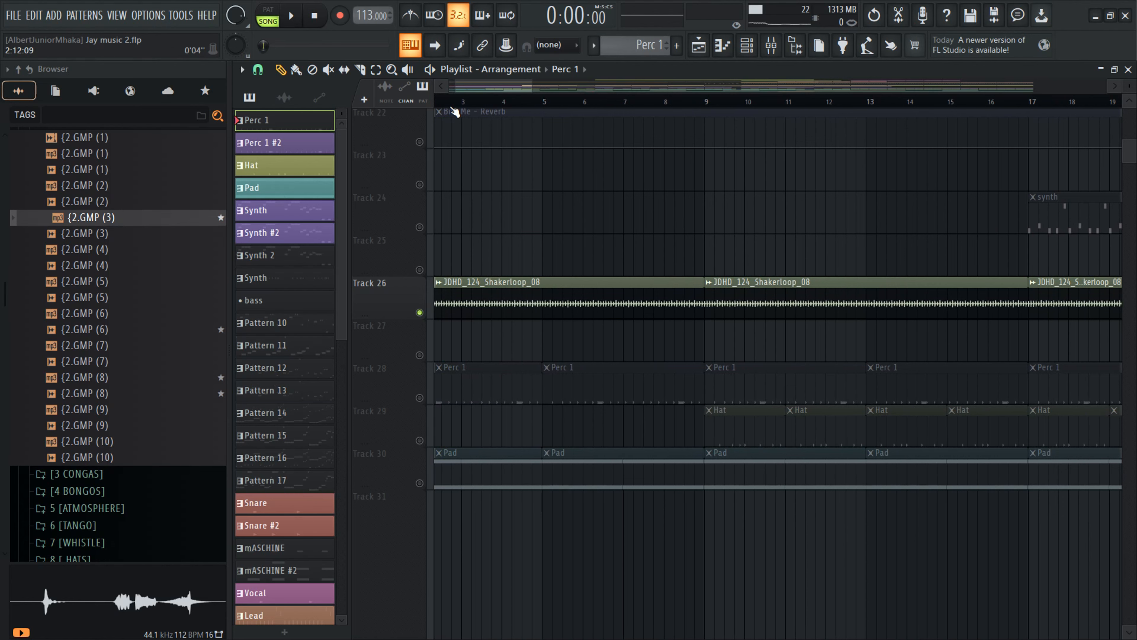
left_click_drag(521, 89, 828, 86)
scroll(790, 214, "up", 7)
scroll(626, 219, "up", 5)
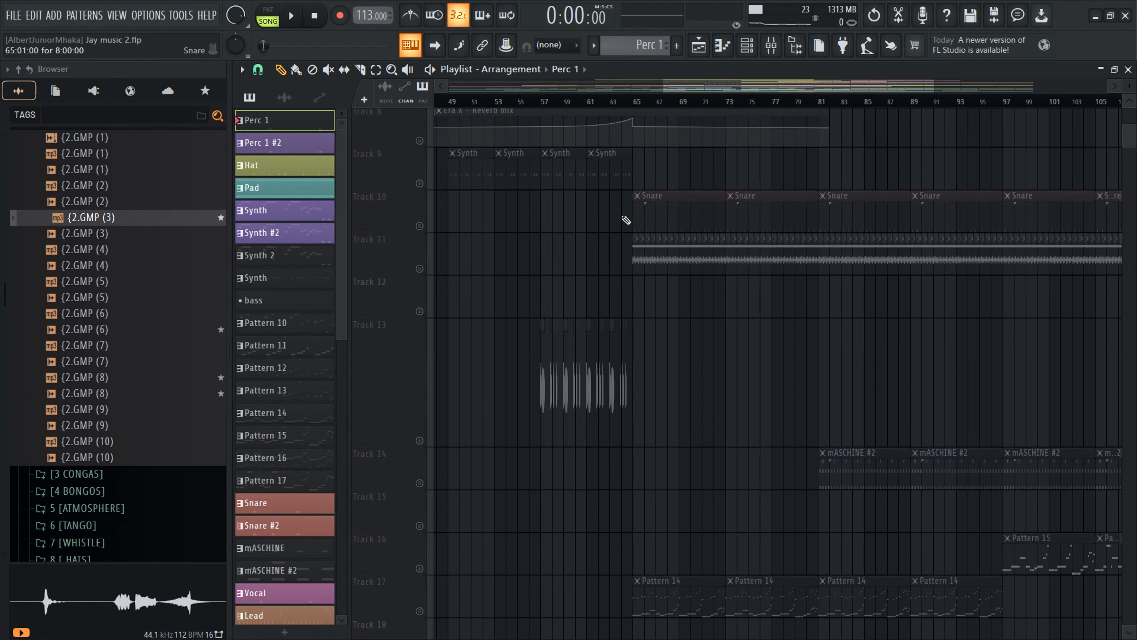
scroll(723, 228, "down", 5)
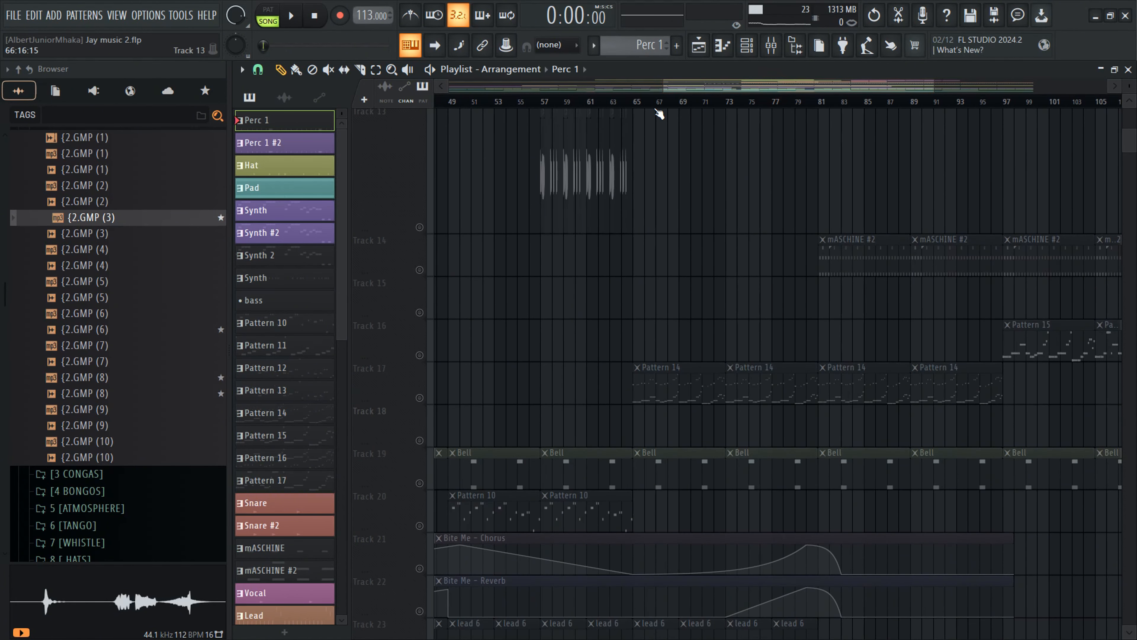
left_click(662, 103)
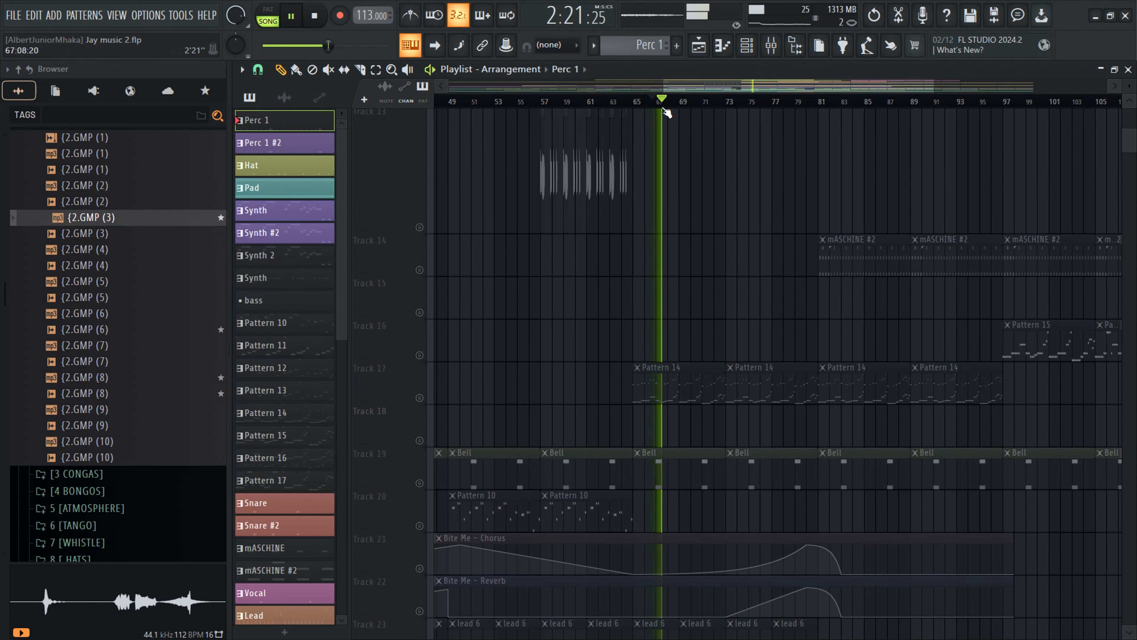
key("space")
scroll(728, 229, "up", 3)
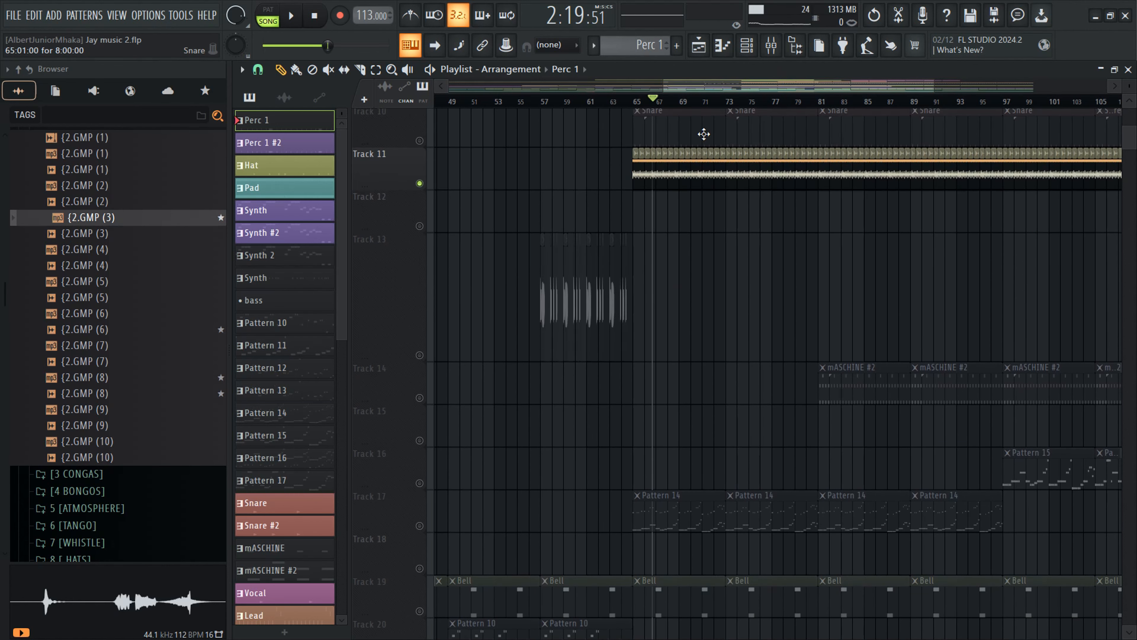
Step: Solo the Synth and Synth #2 pattern track (Track 25) in the playlist
left_click_drag(710, 90, 521, 122)
scroll(640, 272, "down", 16)
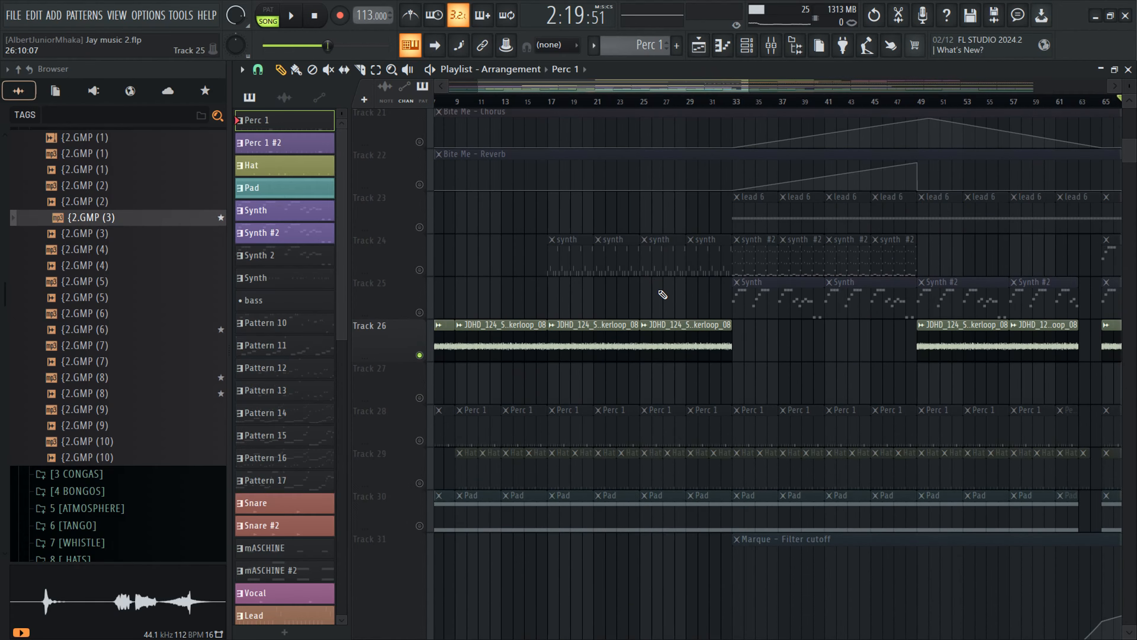
scroll(618, 202, "up", 5)
left_click_drag(631, 83, 726, 82)
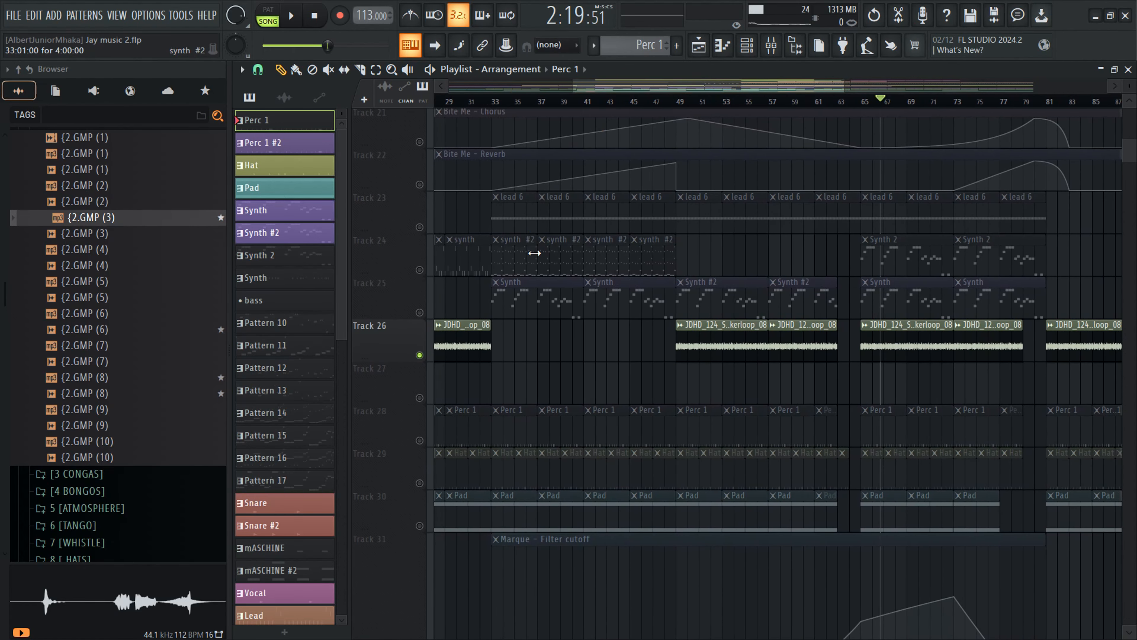
left_click(419, 312, "ctrl")
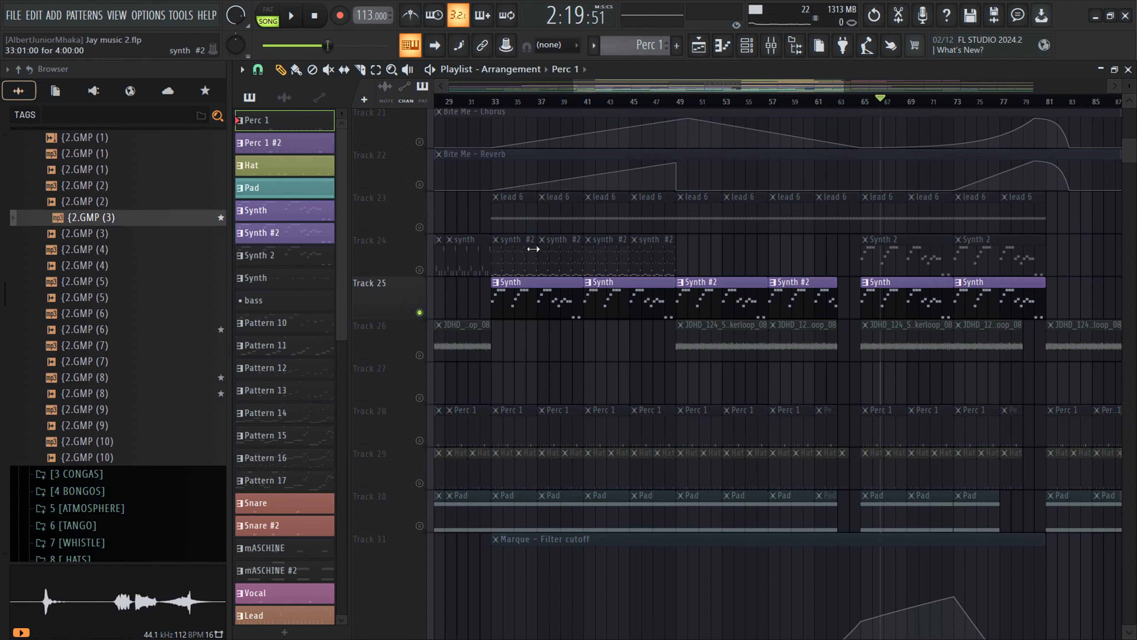
Step: Play Track 25 from bar 33, enable the Bite Me Chorus and Reverb automation tracks alongside it, and continue playback from about bar 45
left_click(495, 101)
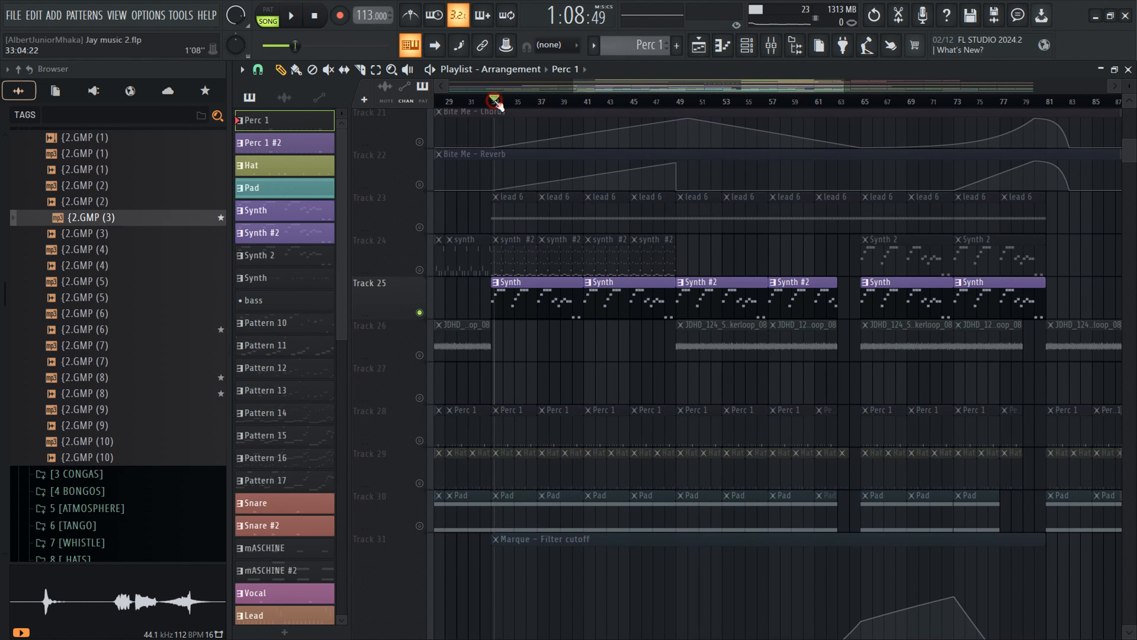
key("space")
left_click(419, 141)
left_click(419, 184)
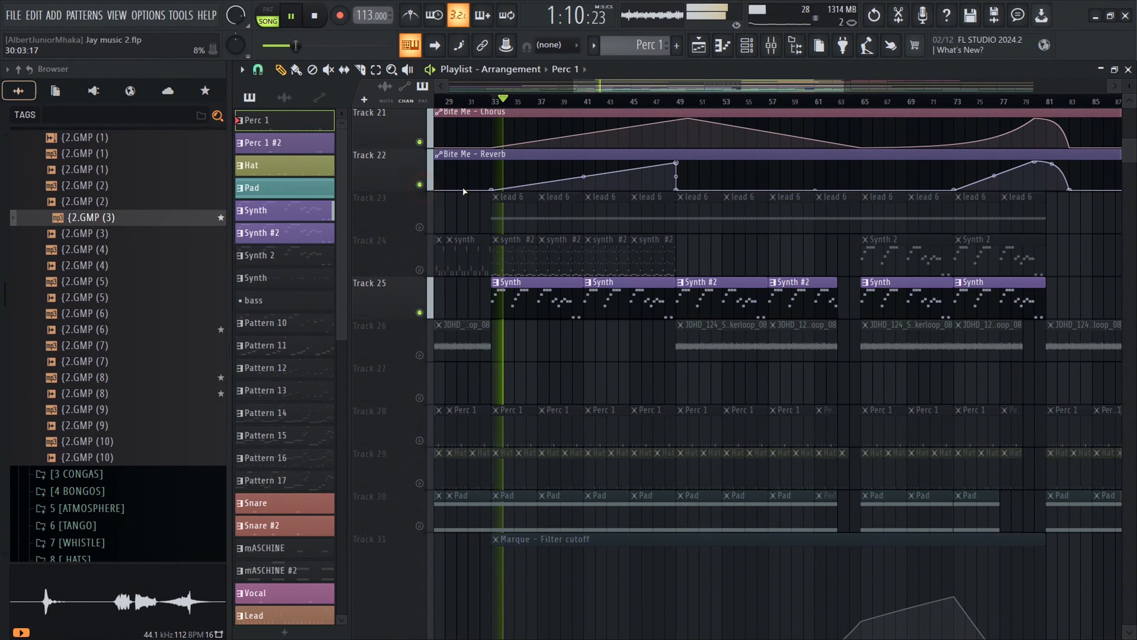
left_click(635, 101)
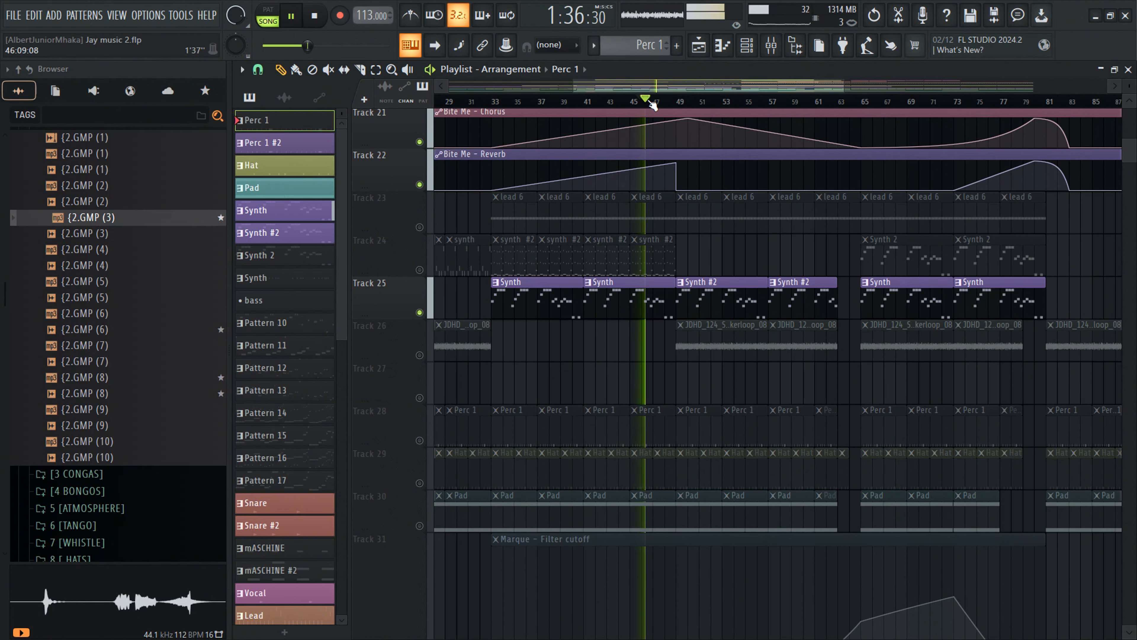
Step: Enable the Marque Vibrato and Chorus automation on Tracks 1 and 2 and play from about bars 45, 51 and 68
scroll(626, 184, "up", 5)
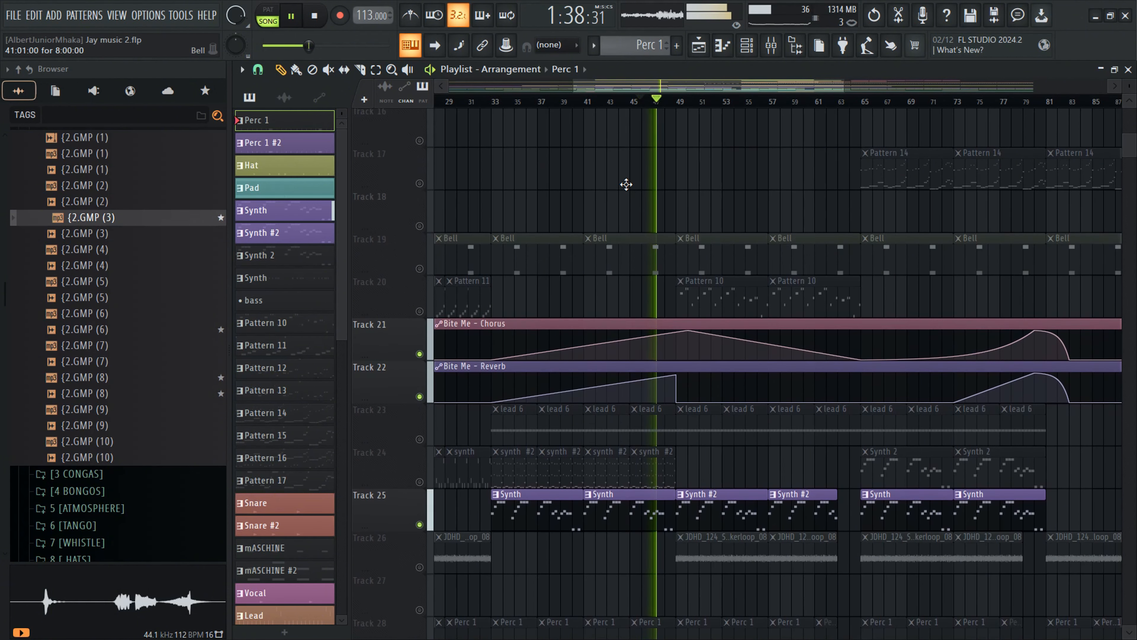
scroll(626, 184, "down", 1)
scroll(626, 184, "up", 10)
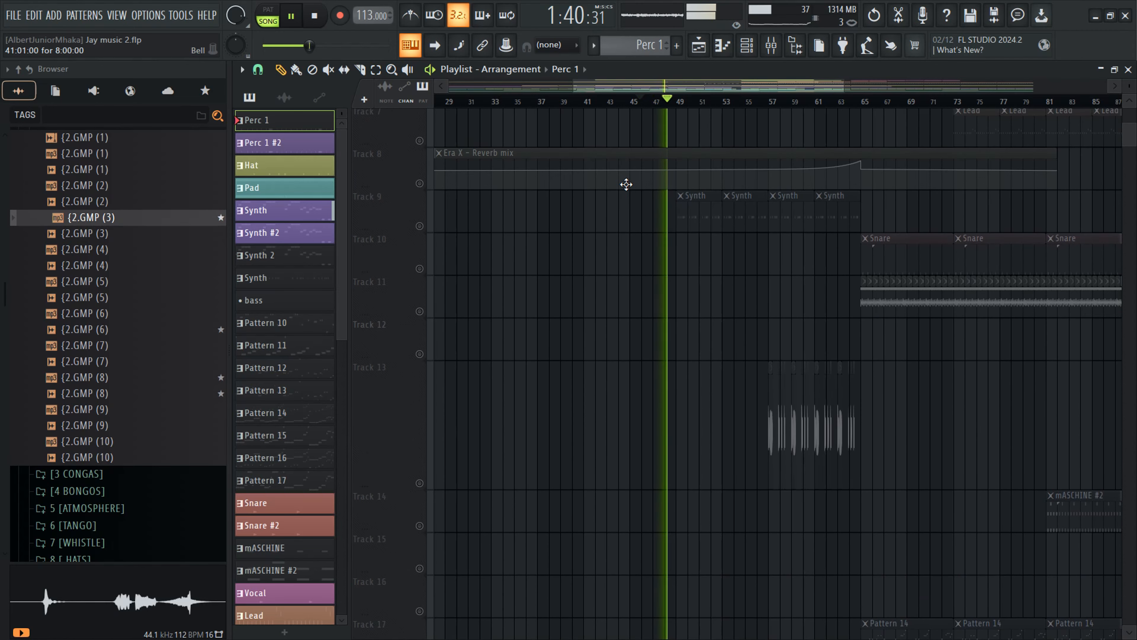
key("space")
scroll(525, 223, "up", 6)
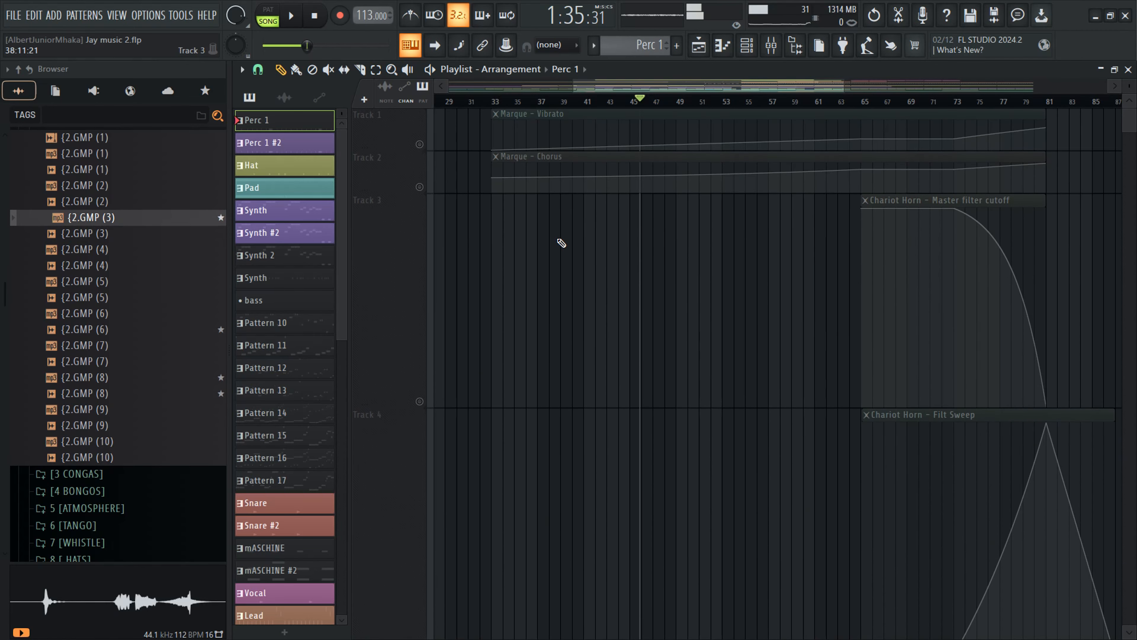
left_click(420, 186)
left_click(419, 144)
key("space")
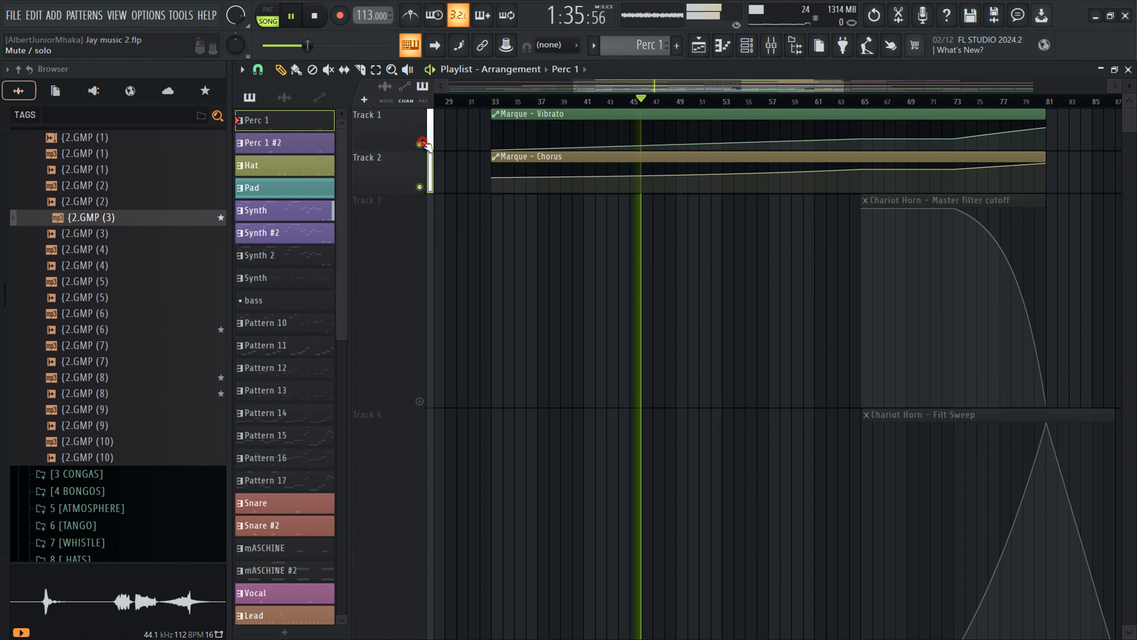
left_click(704, 97)
left_click(901, 97)
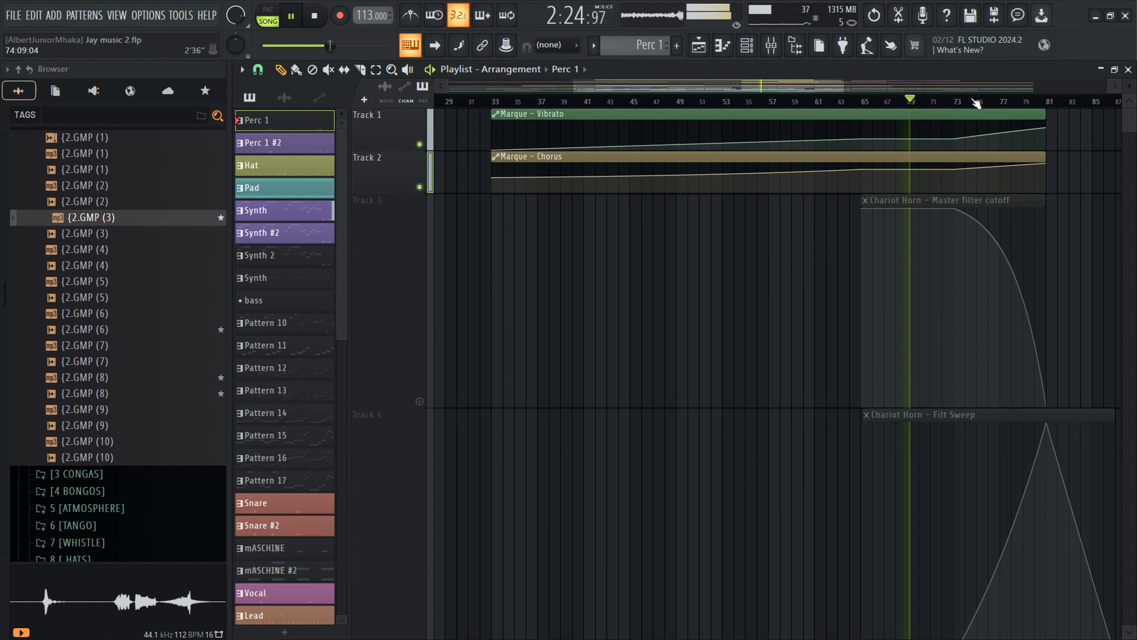
key("space")
Step: Solo the synth pattern track (Track 24) in the playlist and play it from about bar 32
scroll(564, 219, "down", 20)
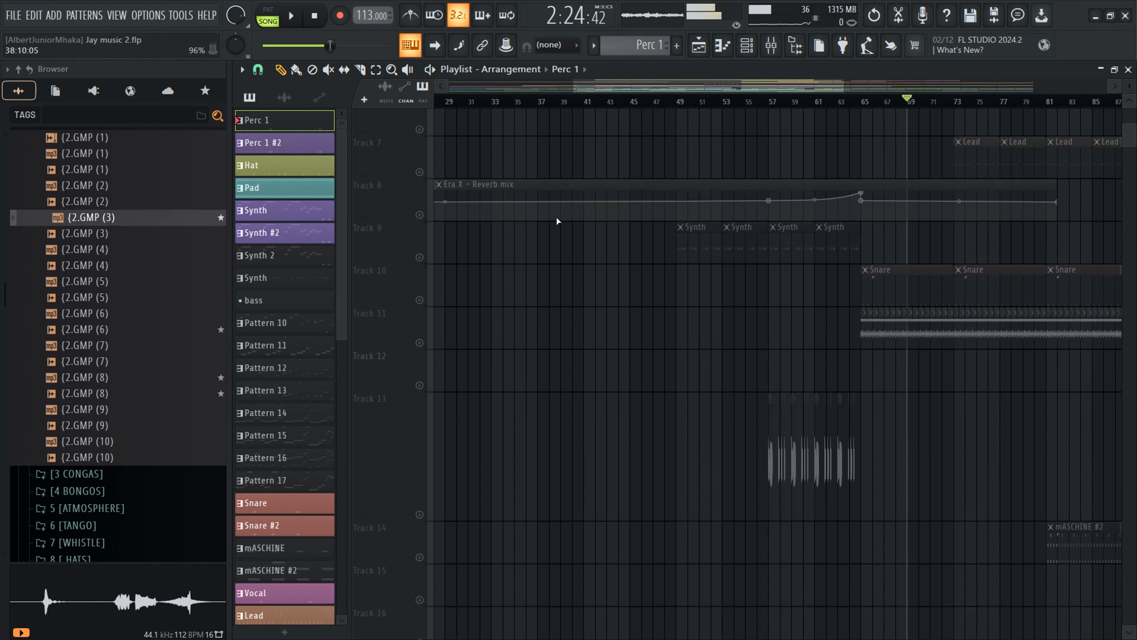
scroll(568, 211, "up", 6)
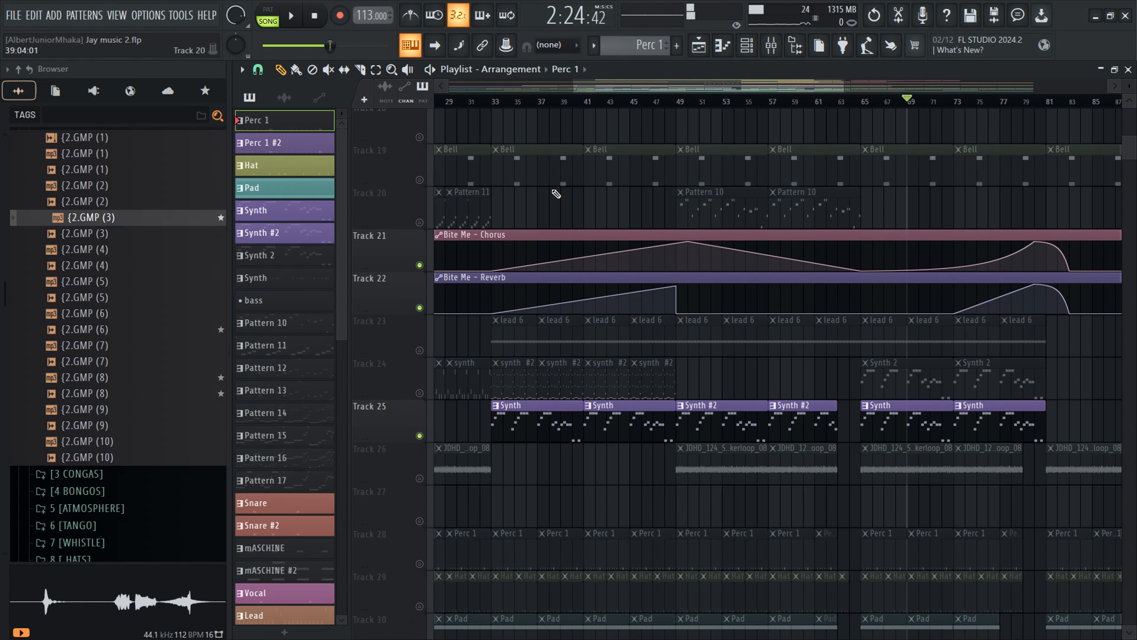
left_click(314, 17)
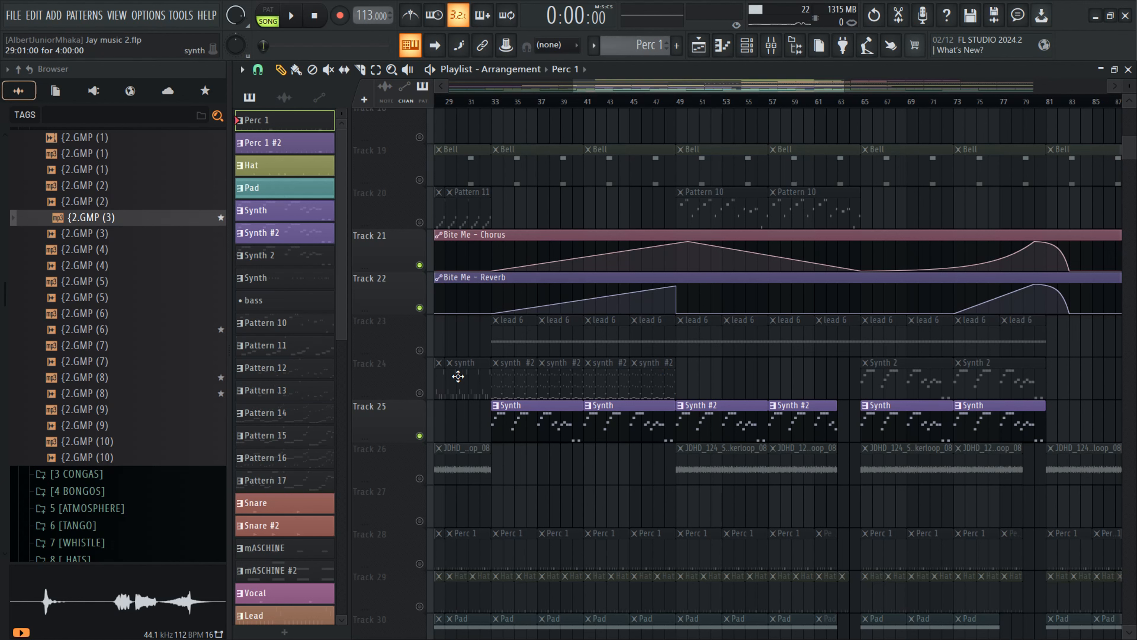
right_click(420, 393)
left_click(486, 103)
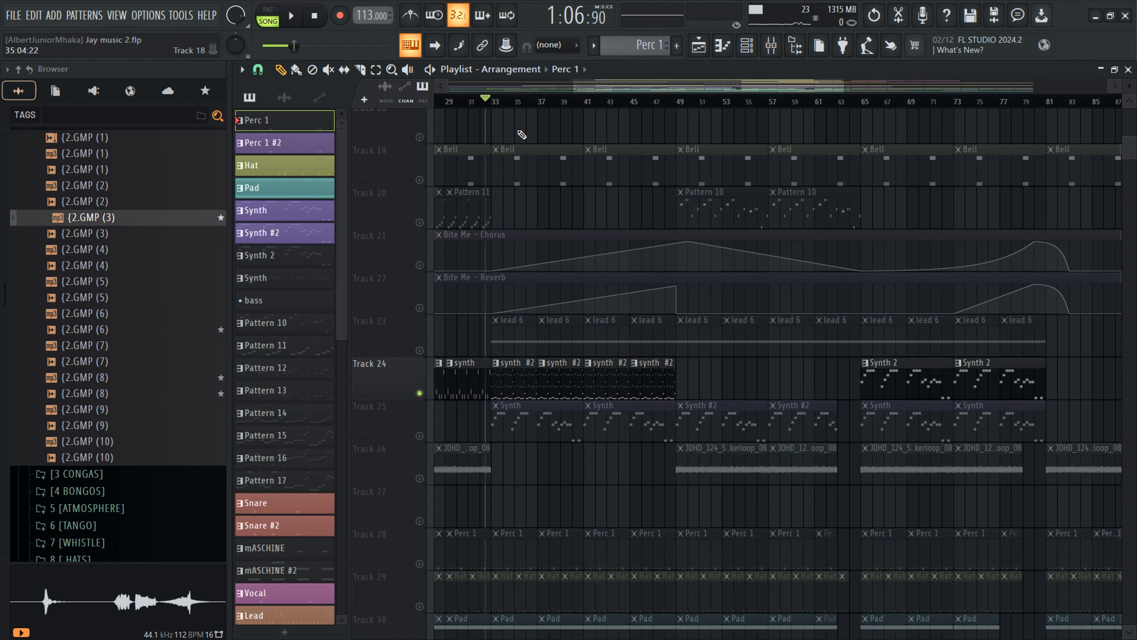
key("space")
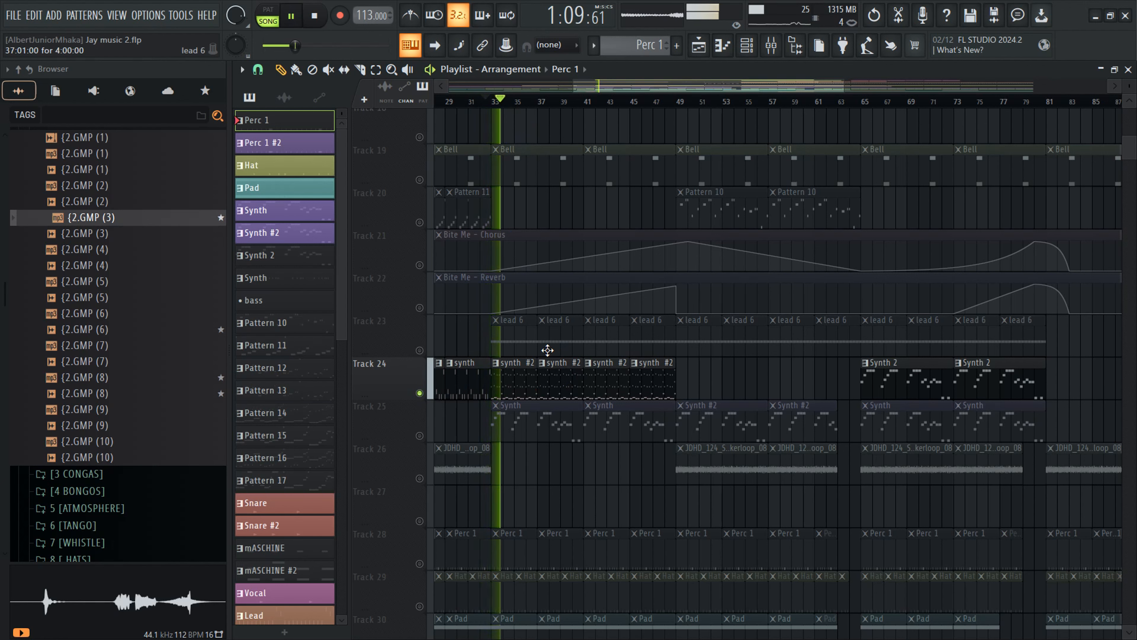
key("space")
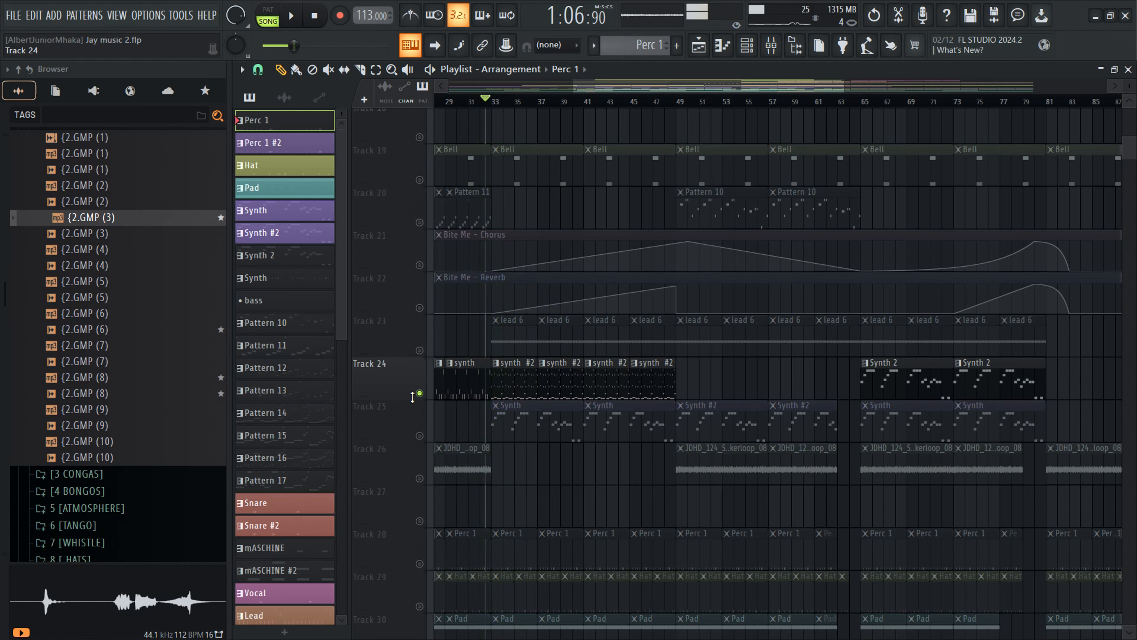
Step: Open the synth #2 pattern from Track 24 and examine its GMS channels in the Channel rack
left_click(539, 382)
double_click(522, 384)
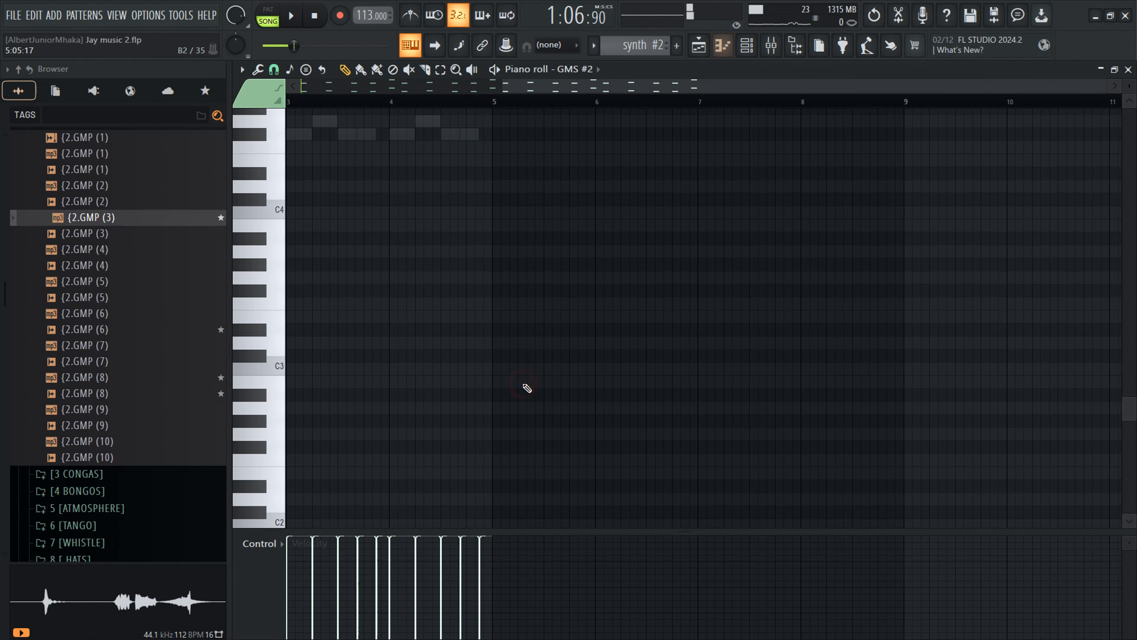
key("F6")
scroll(500, 440, "down", 2)
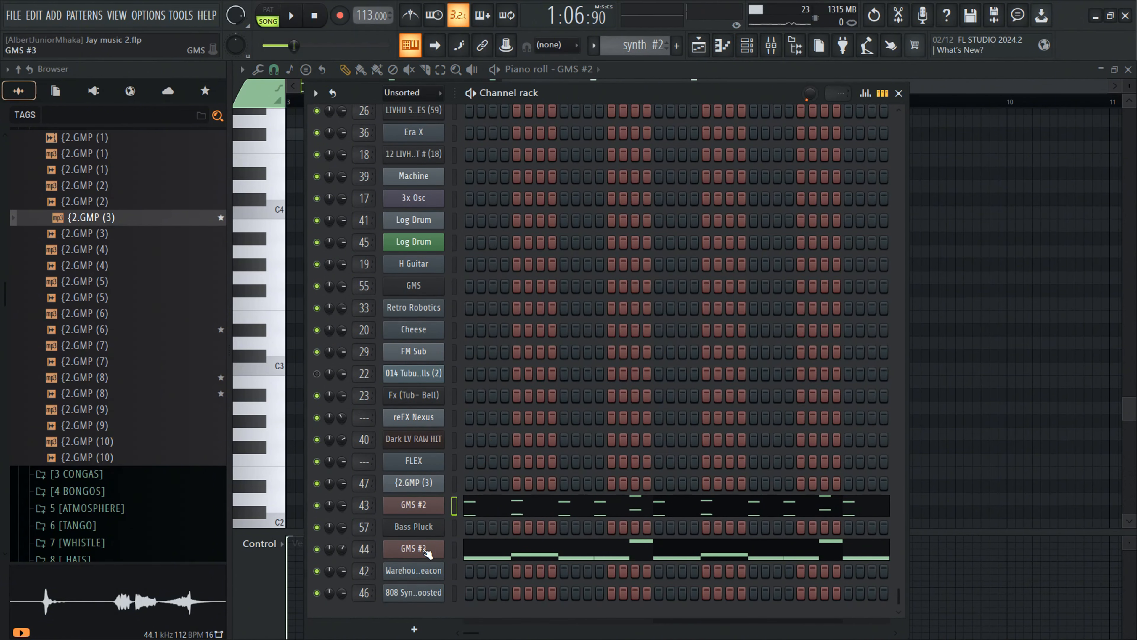
Step: Return to the playlist, enable only the Bell track (Track 19) and play it
left_click(701, 52)
left_click(410, 180)
key("space")
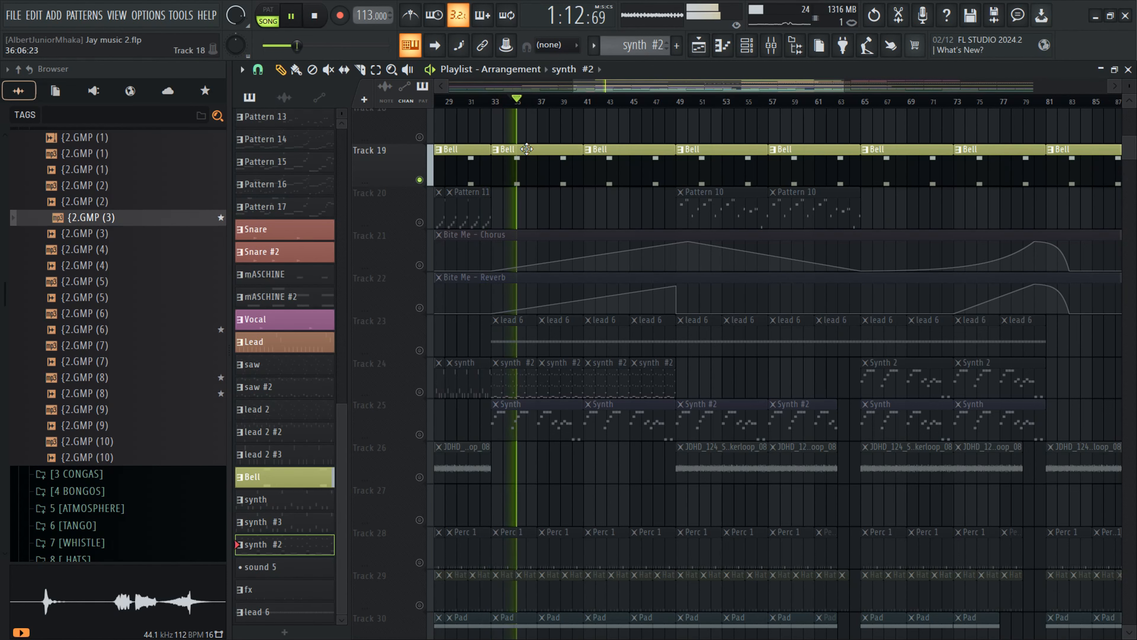
key("space")
Step: Re-solo Track 19, view the Bell pattern's notes in the Piano roll and return to the playlist
right_click(420, 179)
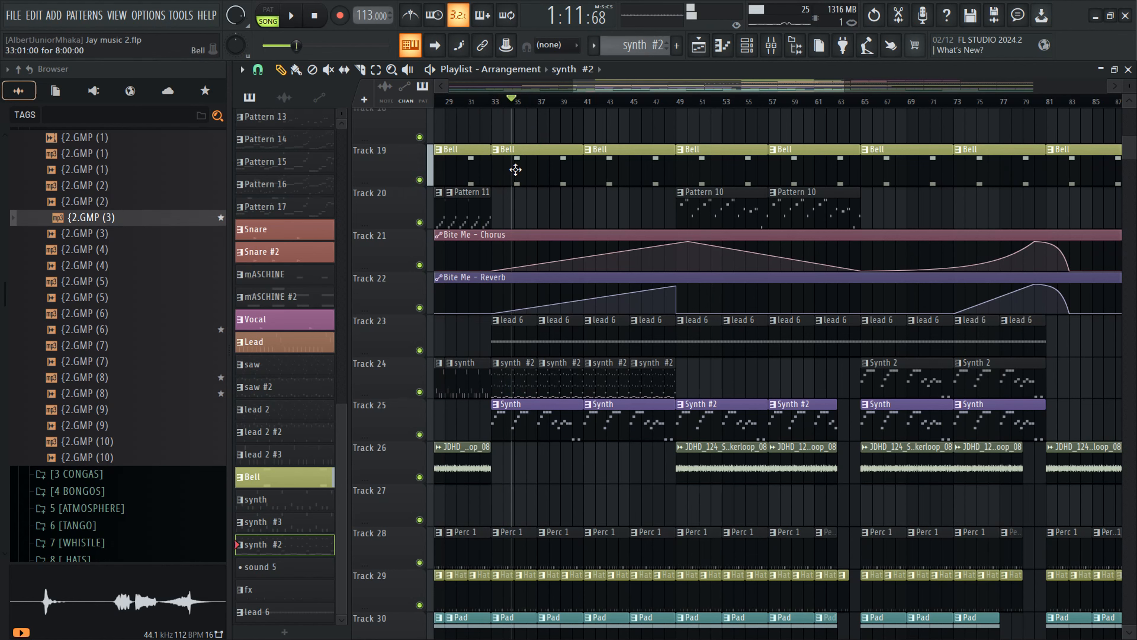
right_click(420, 179)
left_click(511, 175)
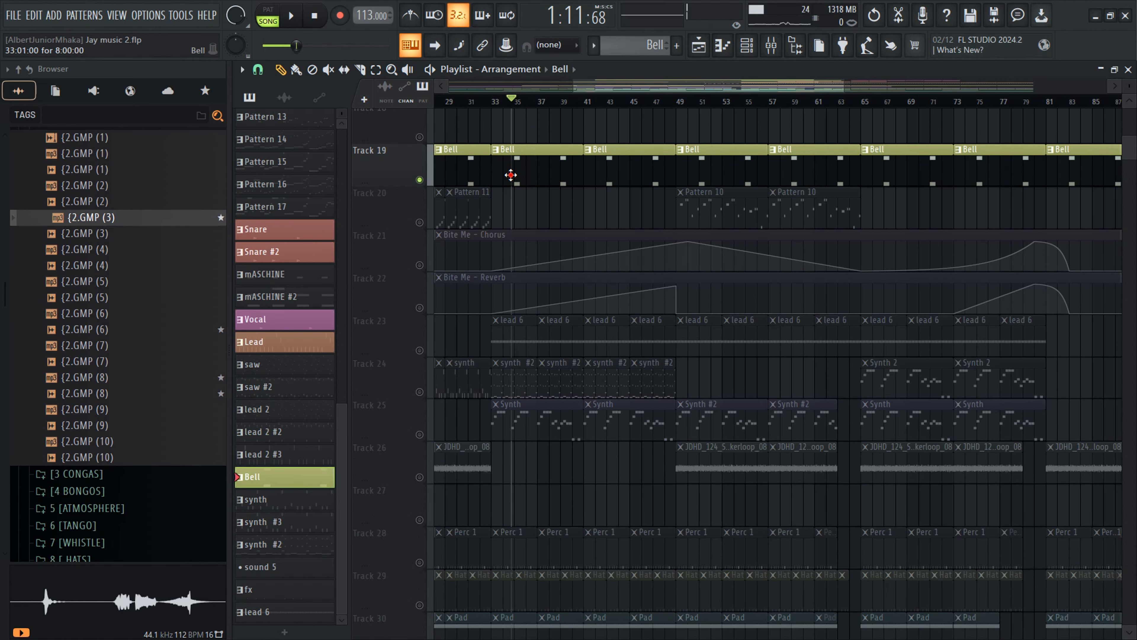
double_click(511, 175)
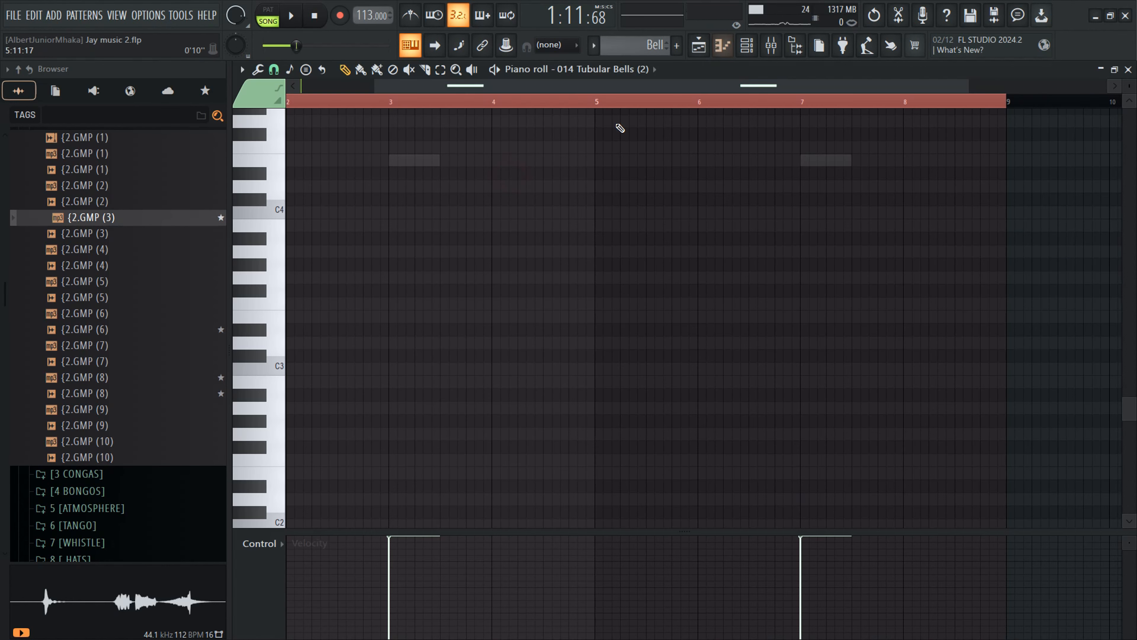
left_click(699, 45)
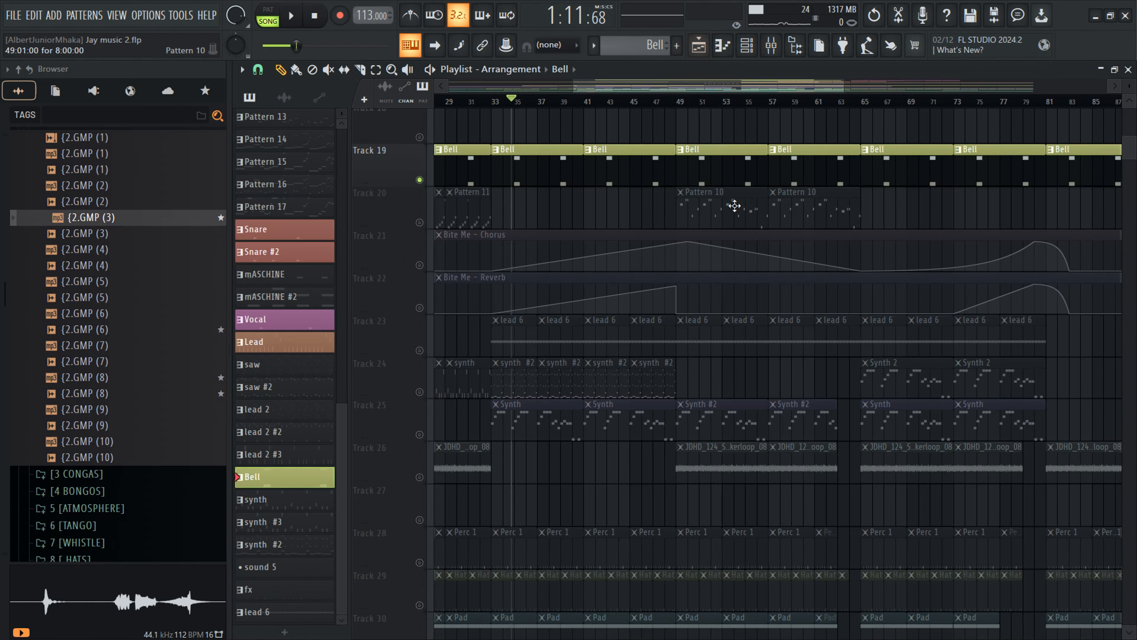
right_click(420, 180)
left_click(419, 179)
right_click(420, 179)
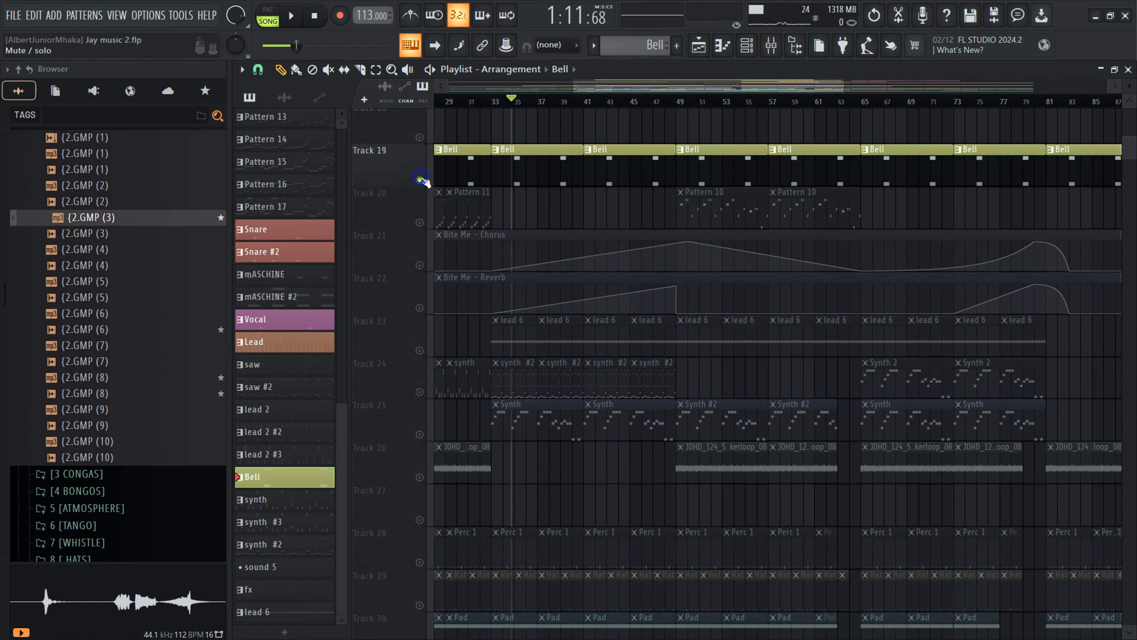
right_click(420, 179)
right_click(420, 179)
Step: Solo the Hat track (Track 29), play it, and enable the Perc 1 track (Track 28) alongside during playback
scroll(535, 265, "down", 4)
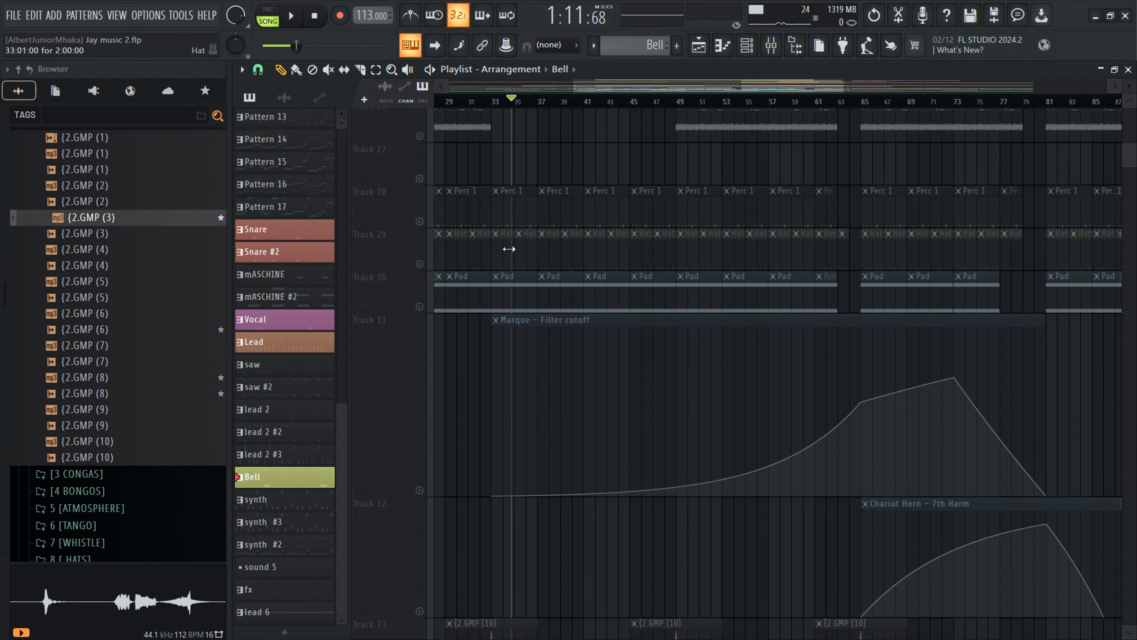
right_click(420, 264)
key("space")
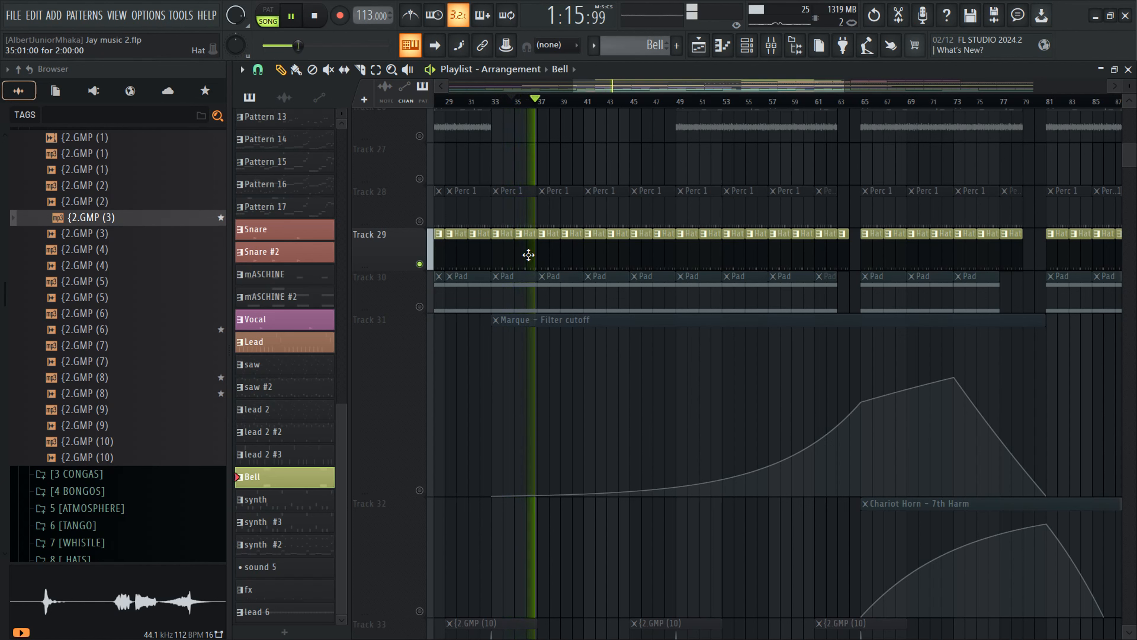
left_click(420, 221)
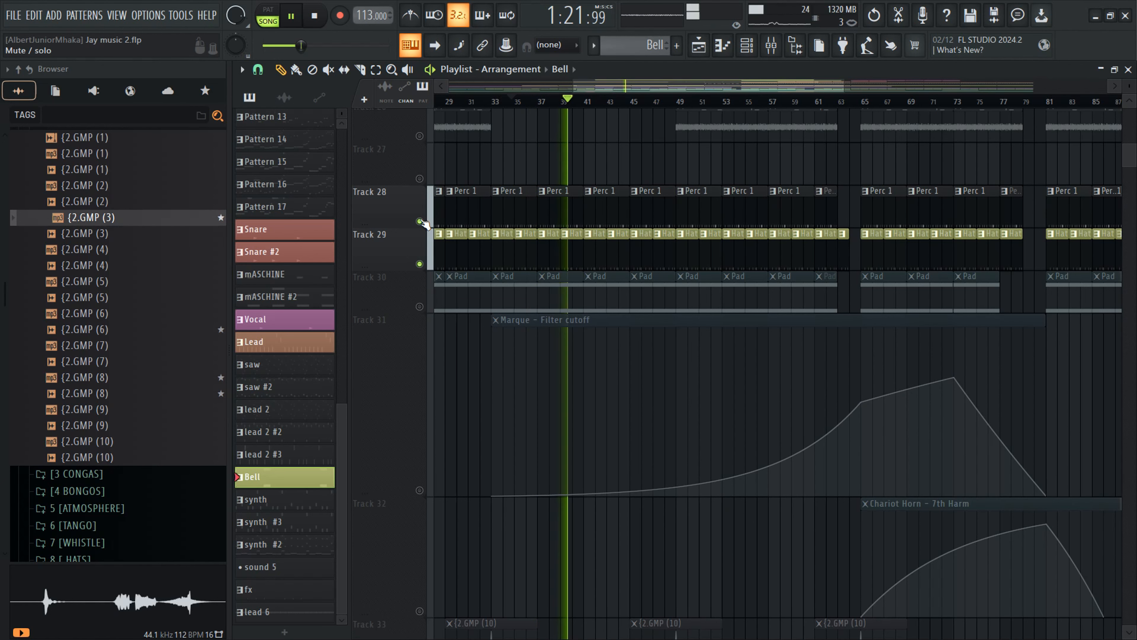
key("space")
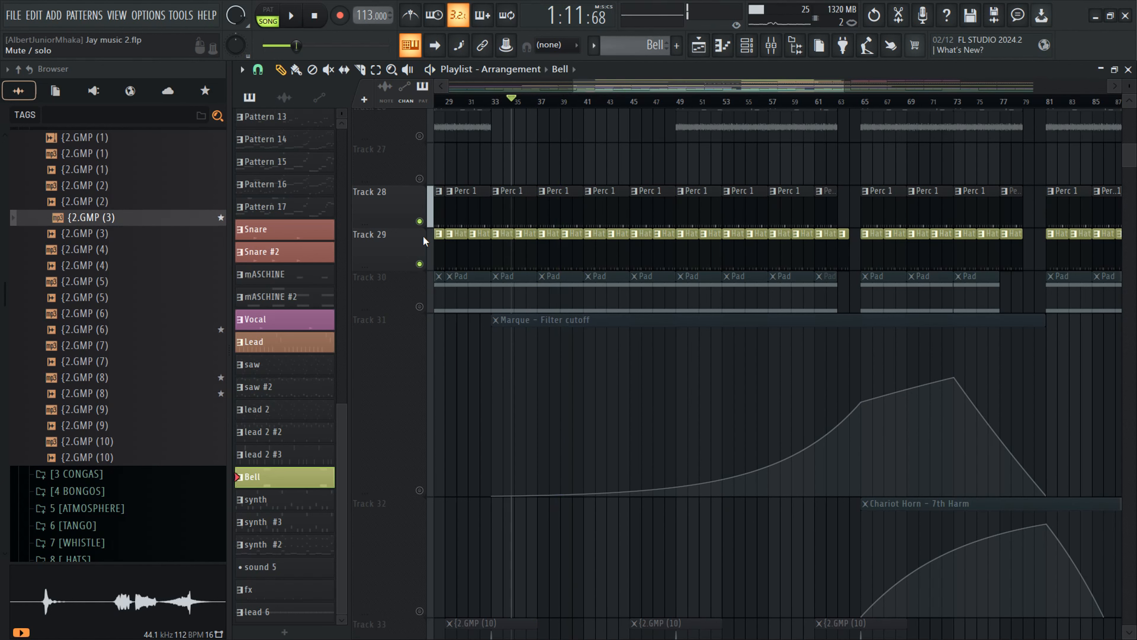
Step: Solo the Pad track (Track 30) in the playlist and play it briefly
left_click(419, 264, "ctrl")
left_click(419, 264)
left_click(420, 307, "ctrl")
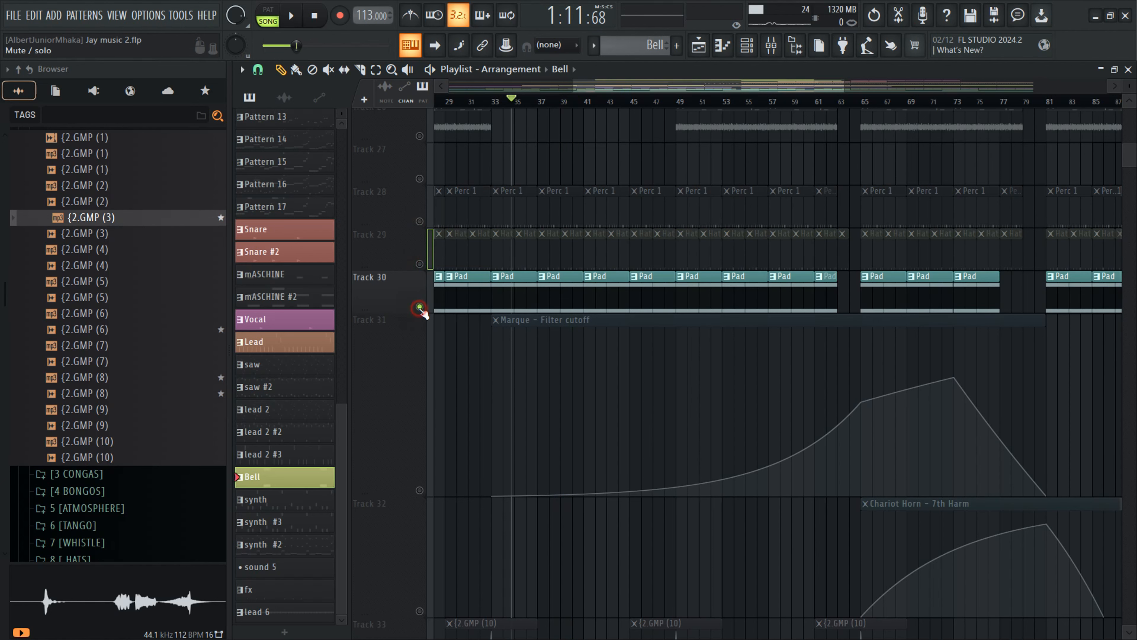
key("space")
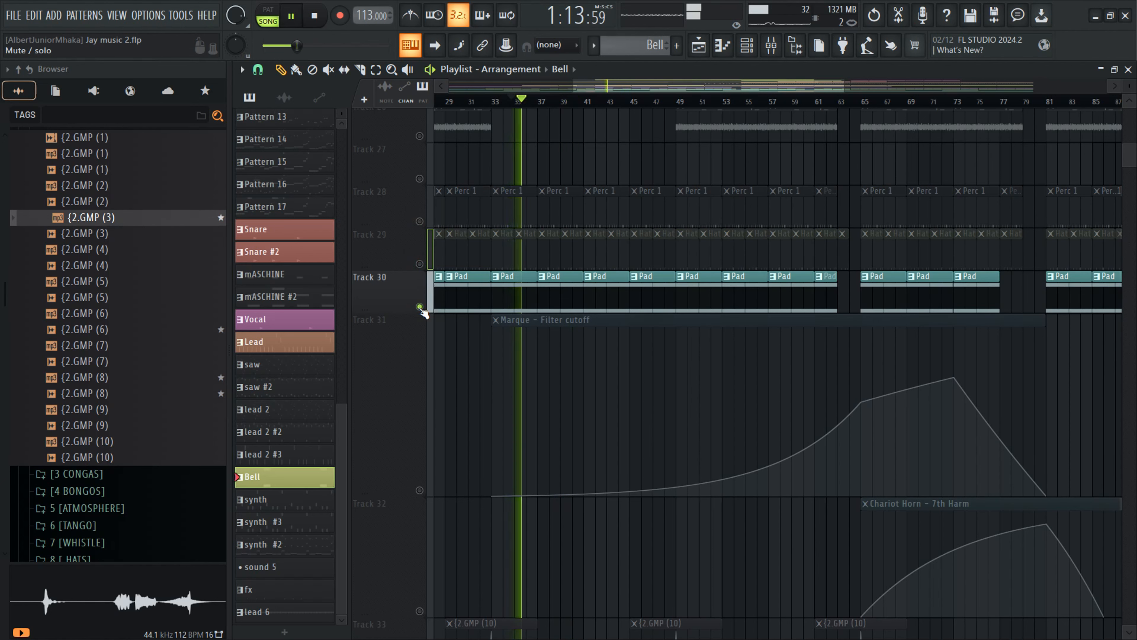
key("space")
Step: Look through the playlist tracks and the bars after 57 to examine the arrangement's remaining patterns and automation clips
scroll(680, 310, "down", 7)
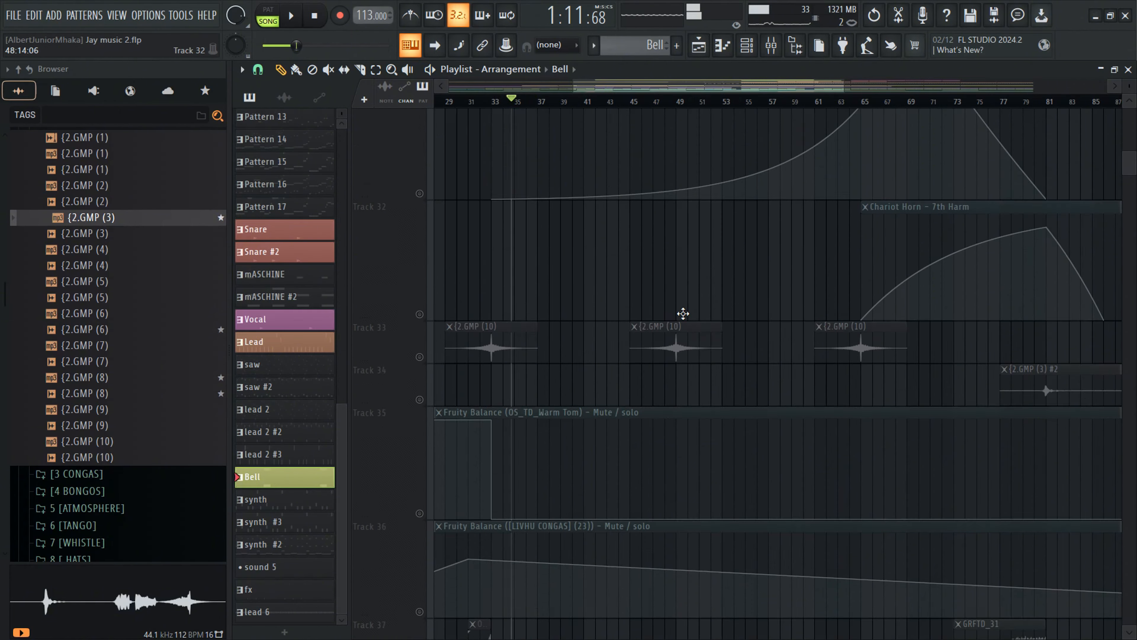
scroll(716, 286, "up", 9)
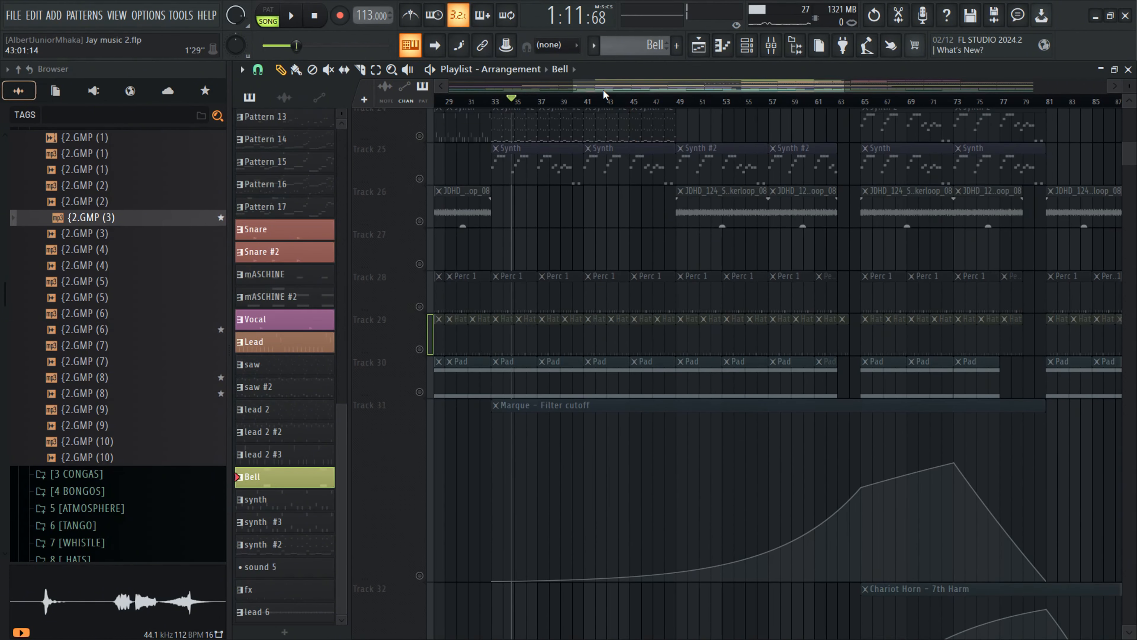
left_click_drag(602, 89, 729, 89)
scroll(720, 171, "up", 19)
scroll(718, 139, "down", 12)
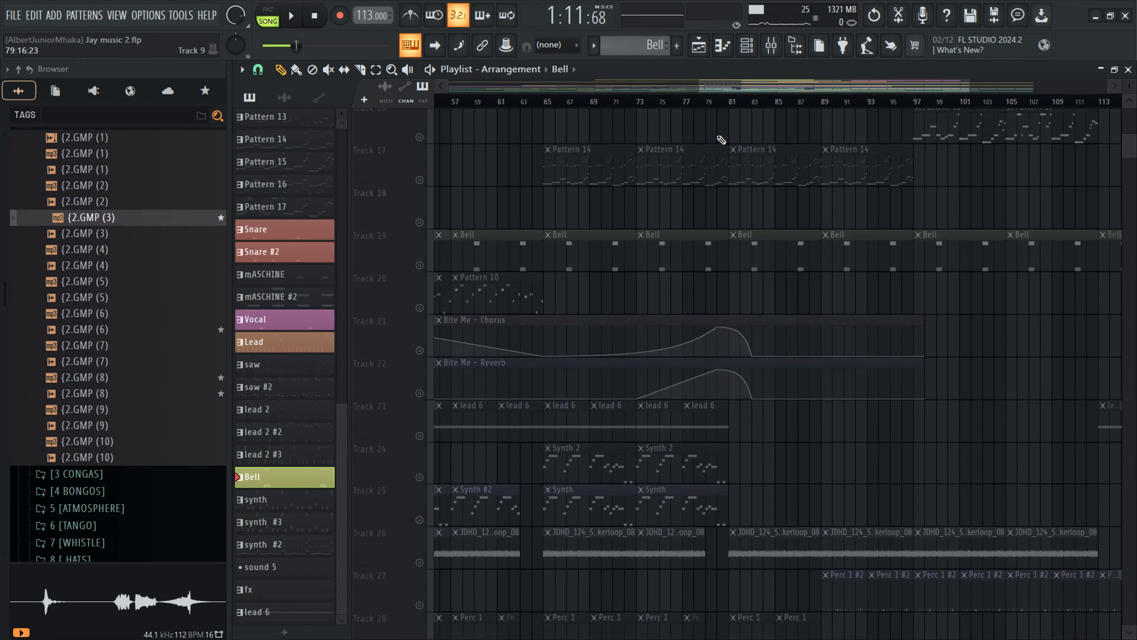
scroll(721, 140, "down", 4)
scroll(720, 140, "up", 10)
scroll(627, 149, "down", 5)
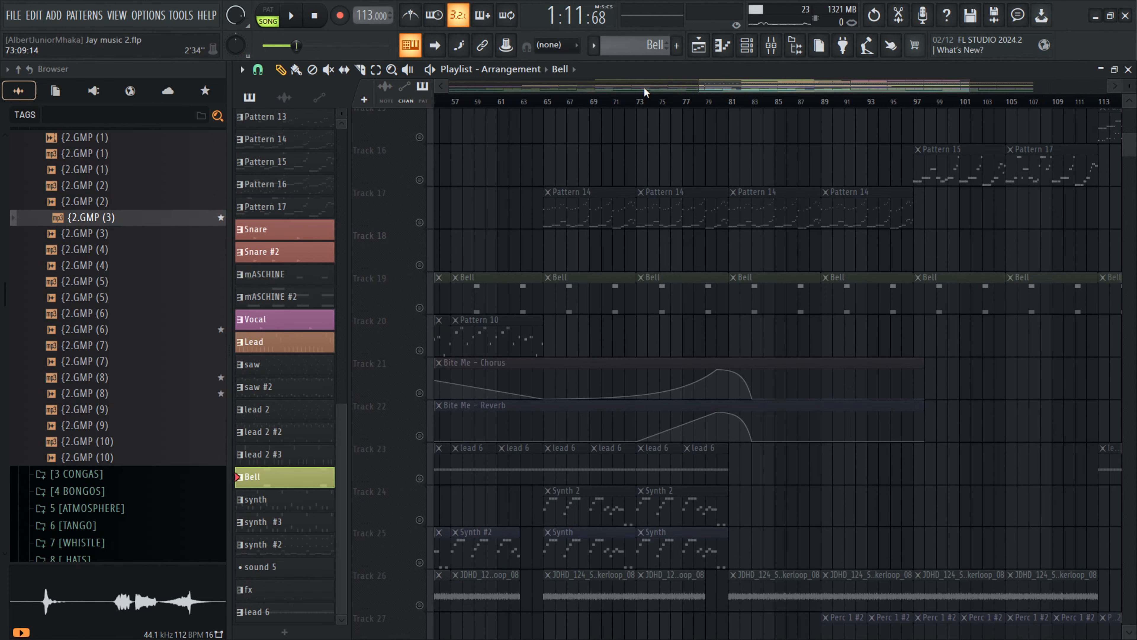
Step: Enable only Track 20, play it from bar 49 and open its Pattern 10 in the Piano roll
left_click_drag(701, 83, 557, 84)
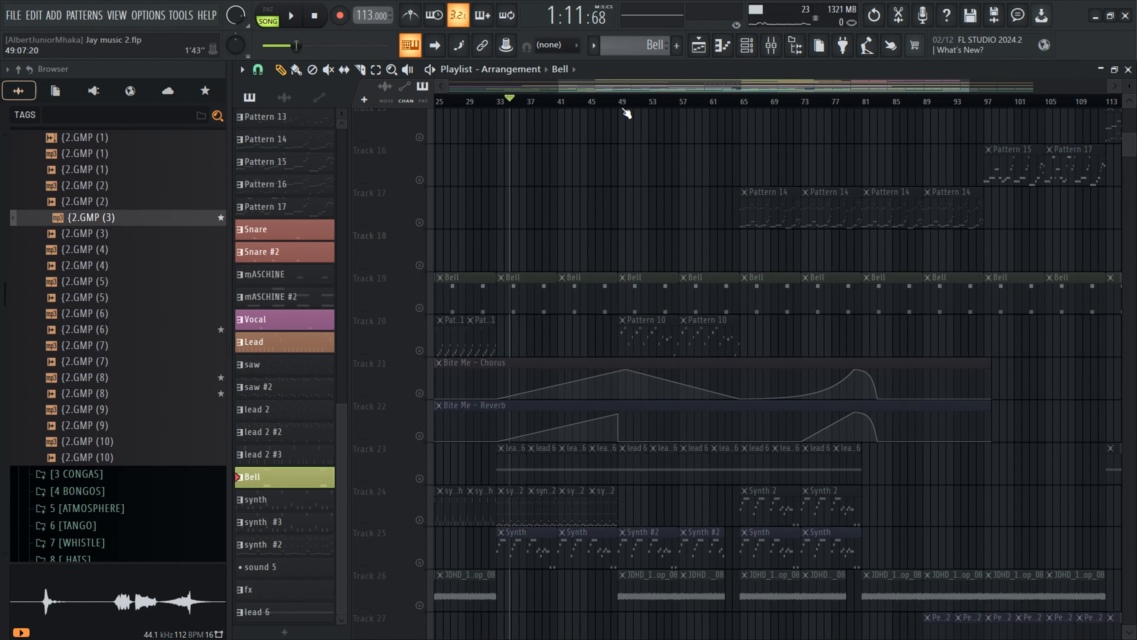
left_click(622, 102)
left_click(419, 350)
key("space")
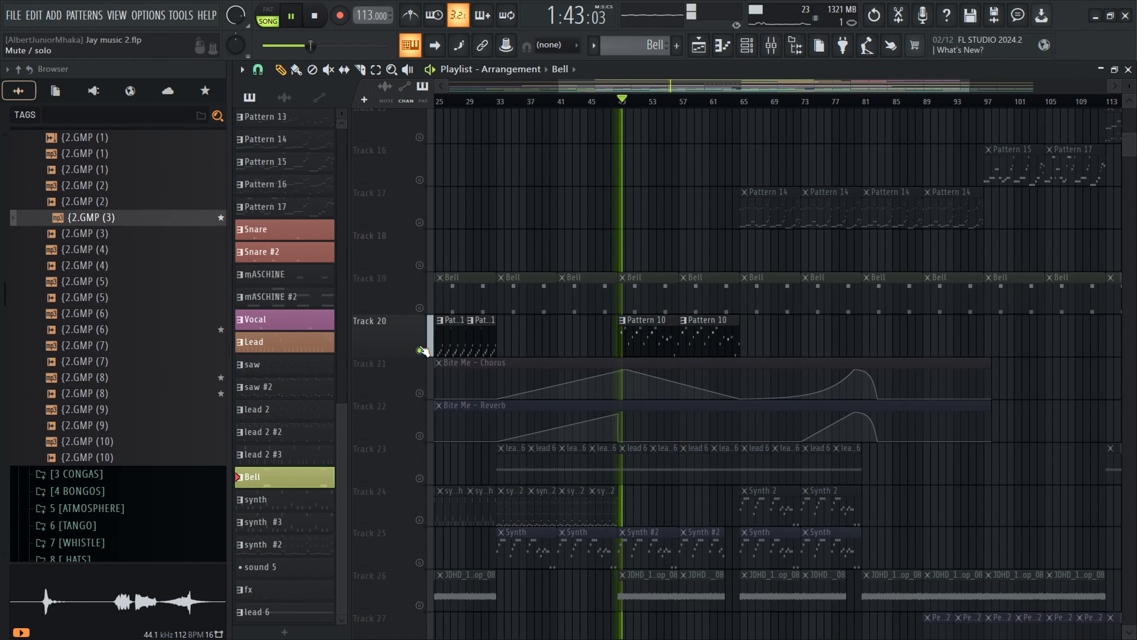
double_click(632, 324)
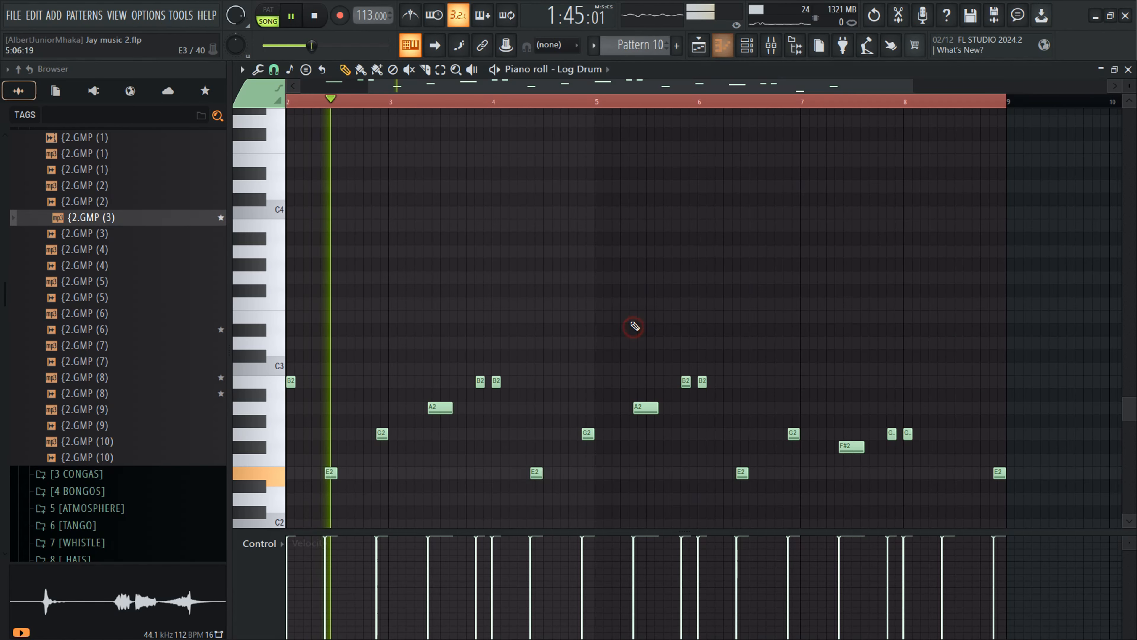
Step: Open the Log Drum synth used by Pattern 10 from the Channel rack, and return to the playlist with playback stopped
left_click(744, 52)
scroll(420, 341, "up", 5)
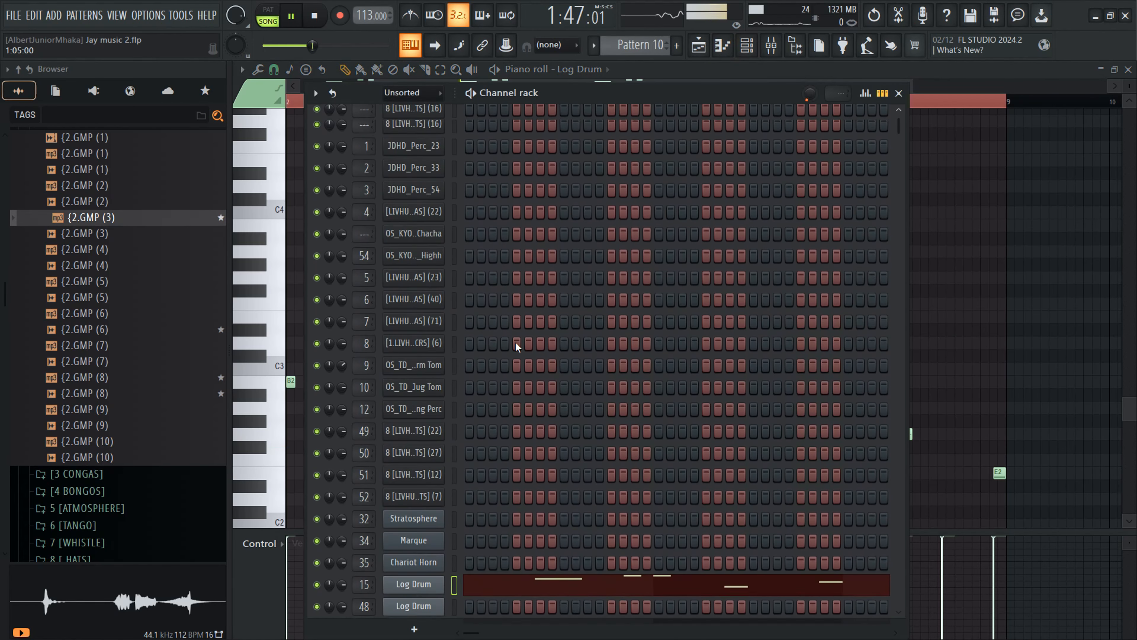
left_click(420, 349)
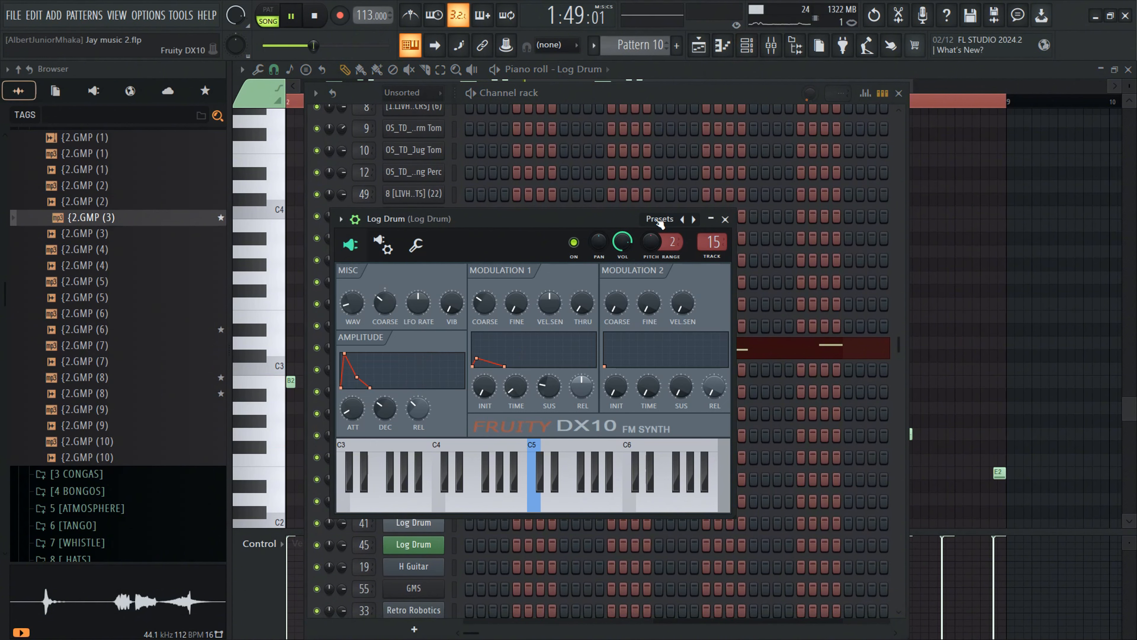
left_click(722, 46)
left_click(722, 45)
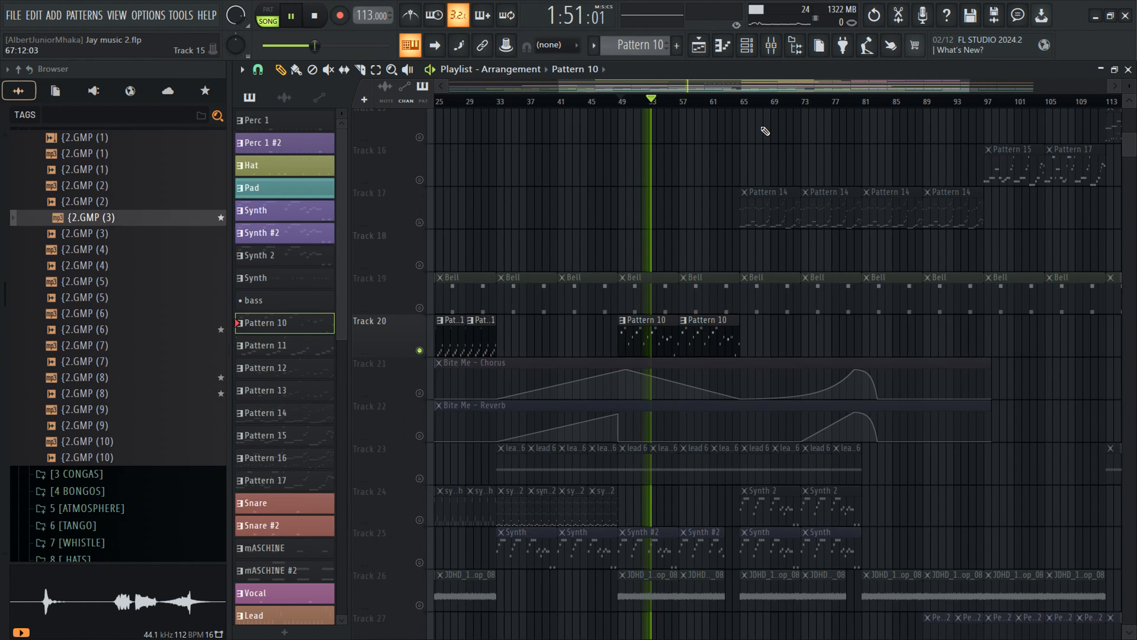
key("space")
Step: Enable Track 17 in place of Track 20 and play its Pattern 14 from just before bar 65
left_click(420, 223)
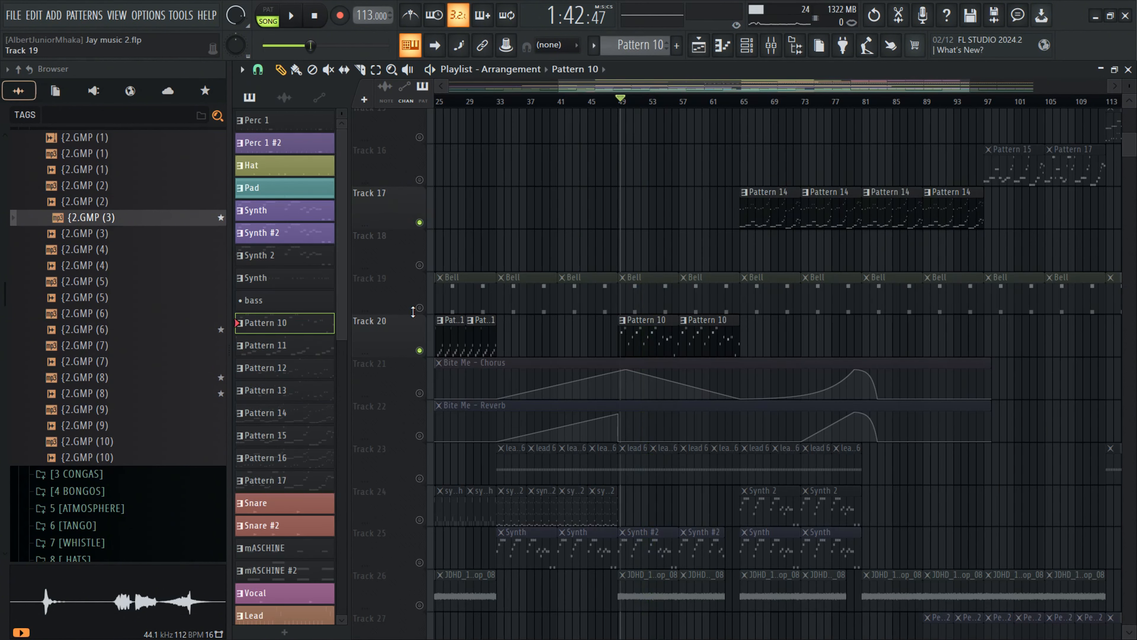
left_click(420, 350)
left_click(736, 101)
scroll(766, 107, "up", 4)
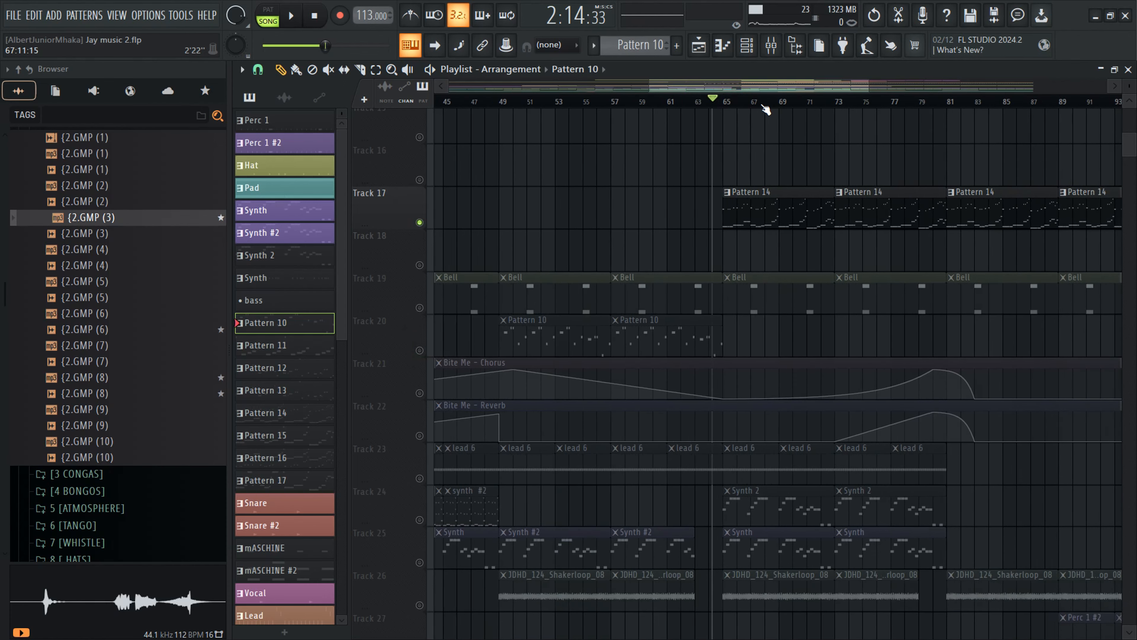
key("space")
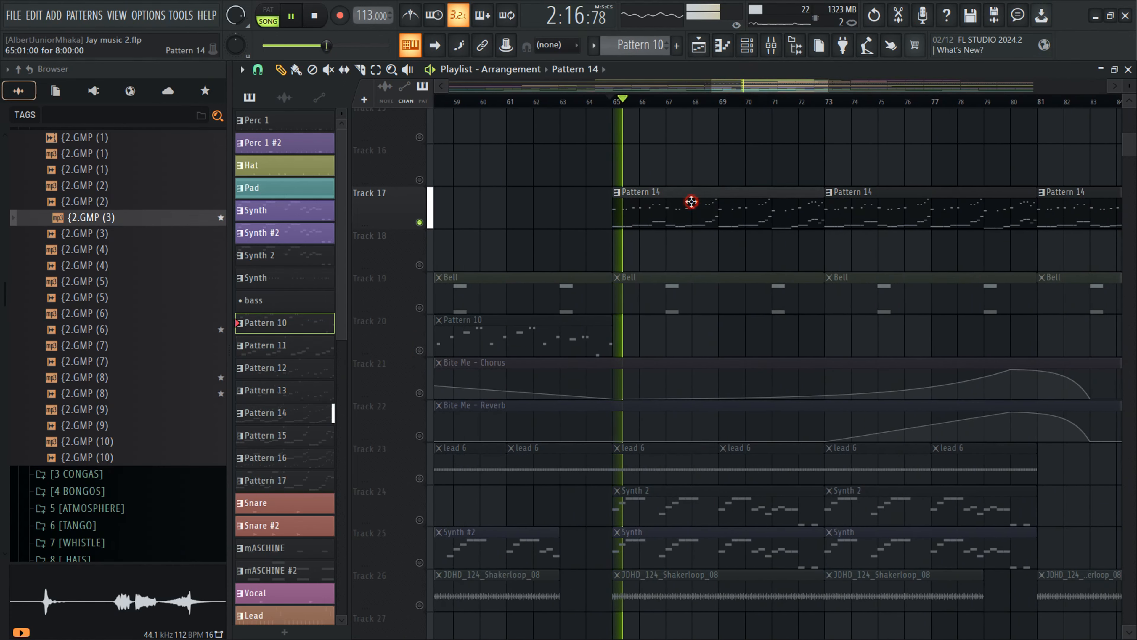
Step: Open Pattern 14 in the Channel rack and inspect the settings of its 3x Osc and Log Drum instruments
double_click(691, 198)
left_click(754, 48)
key("space")
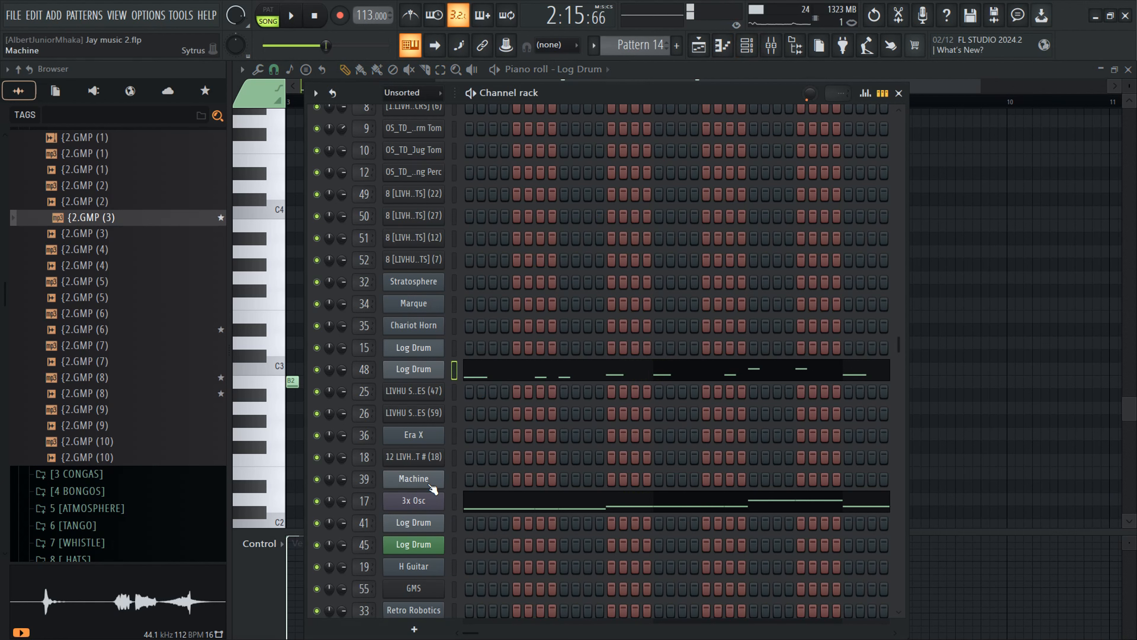
left_click(431, 507)
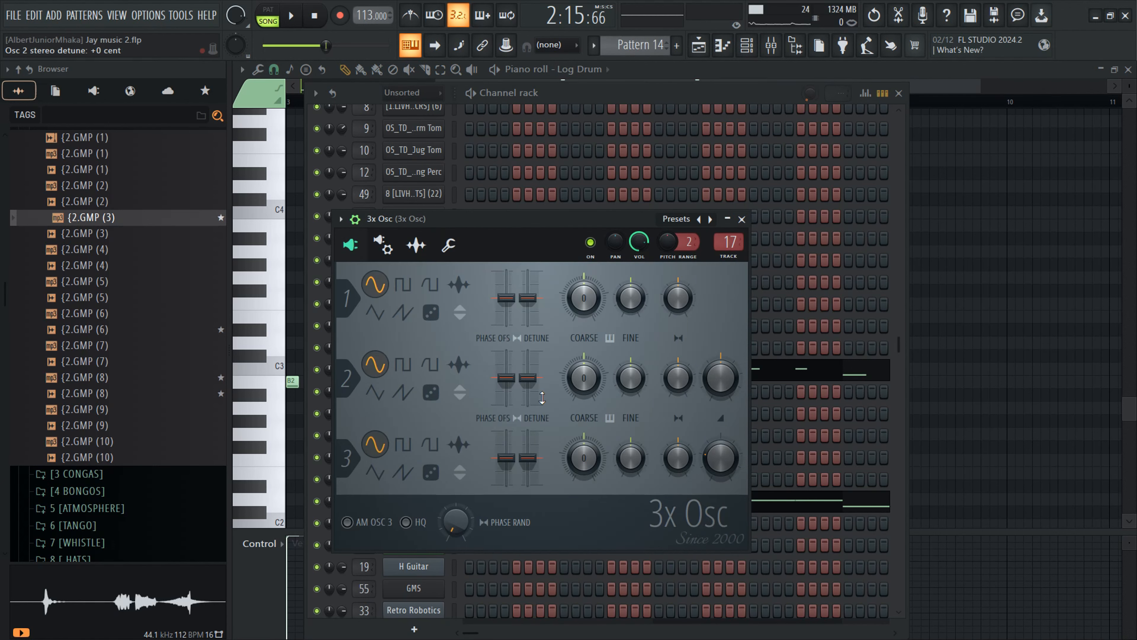
left_click(741, 219)
left_click(418, 367)
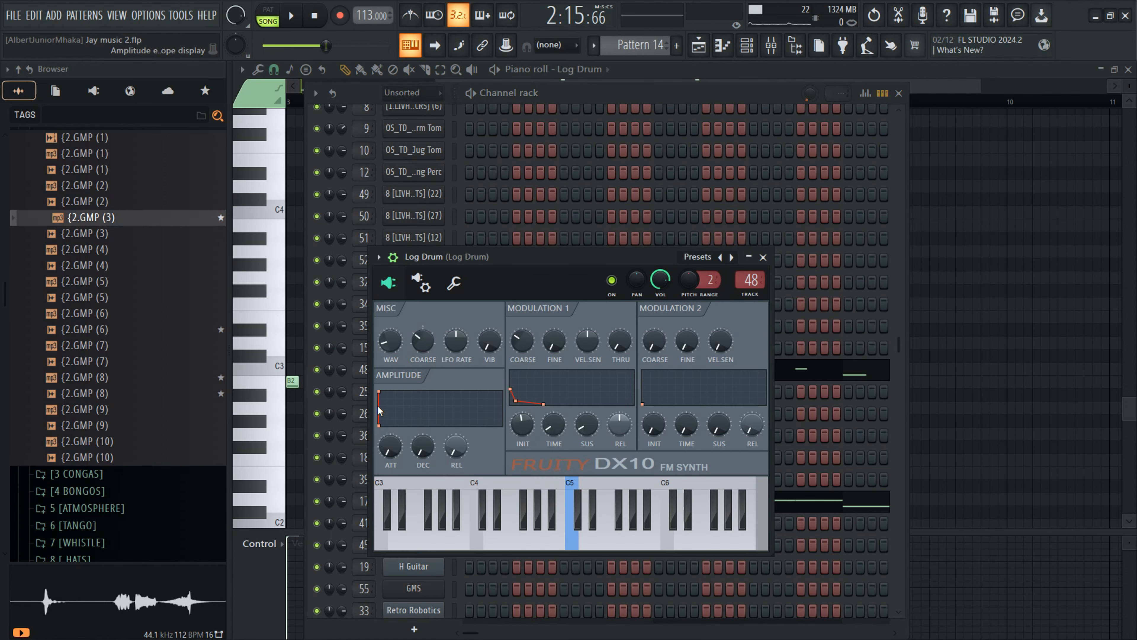
left_click(763, 257)
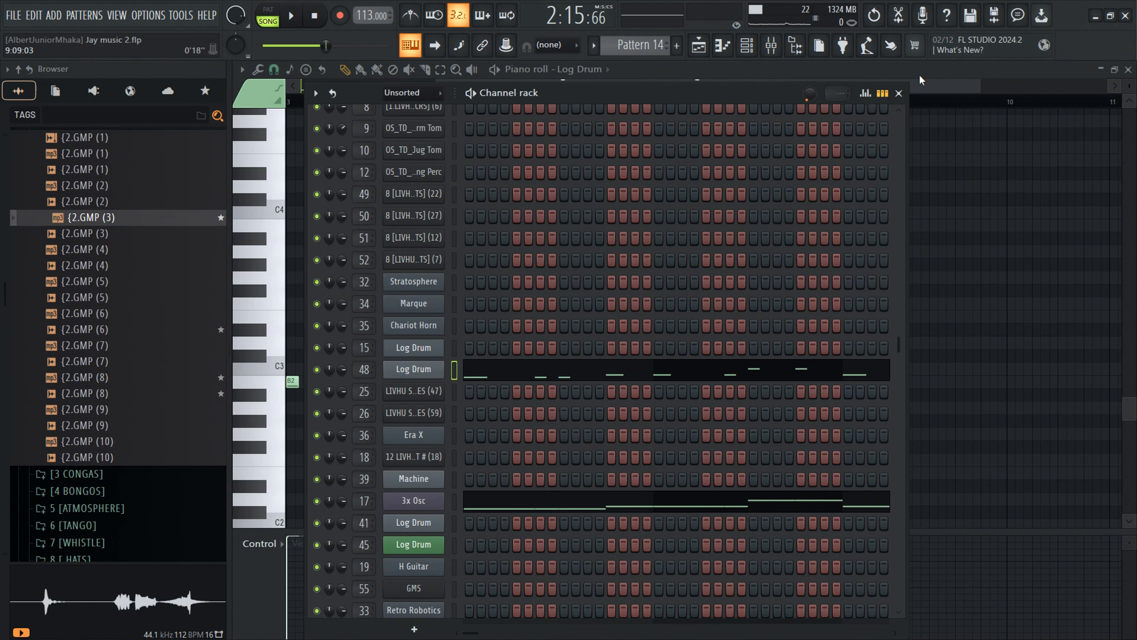
Step: Play Track 17 briefly in the playlist, and re-enable the other tracks with playback stopped
key("space")
left_click(701, 47)
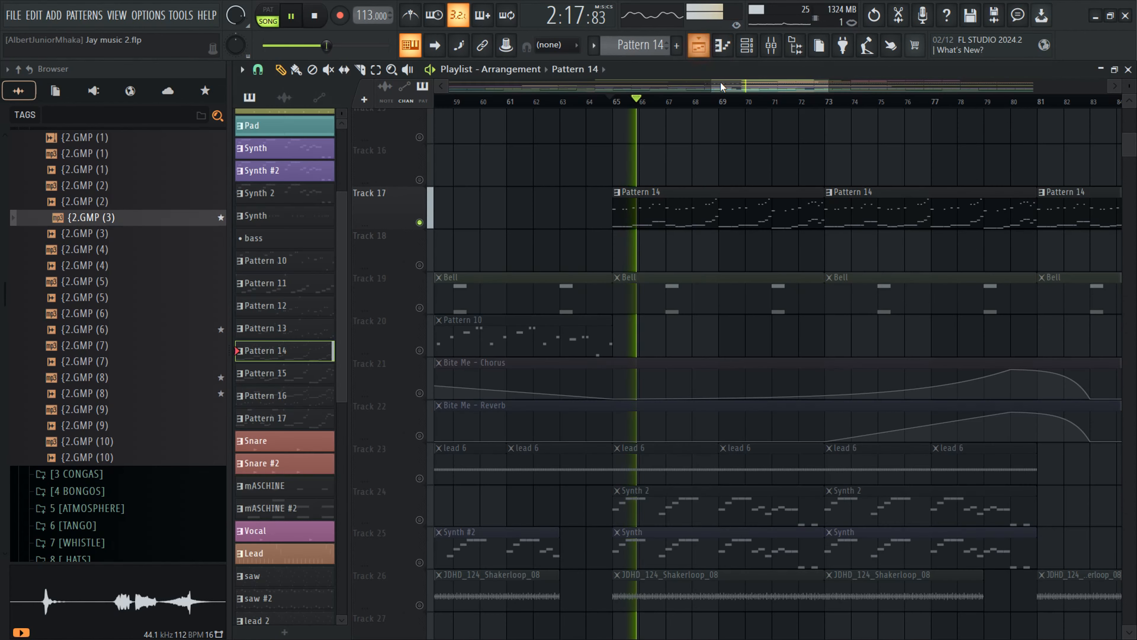
left_click(420, 222)
key("space")
Step: Look through the automation and audio clips on Tracks 23 to 37 from bar 59 onward
scroll(753, 241, "down", 5)
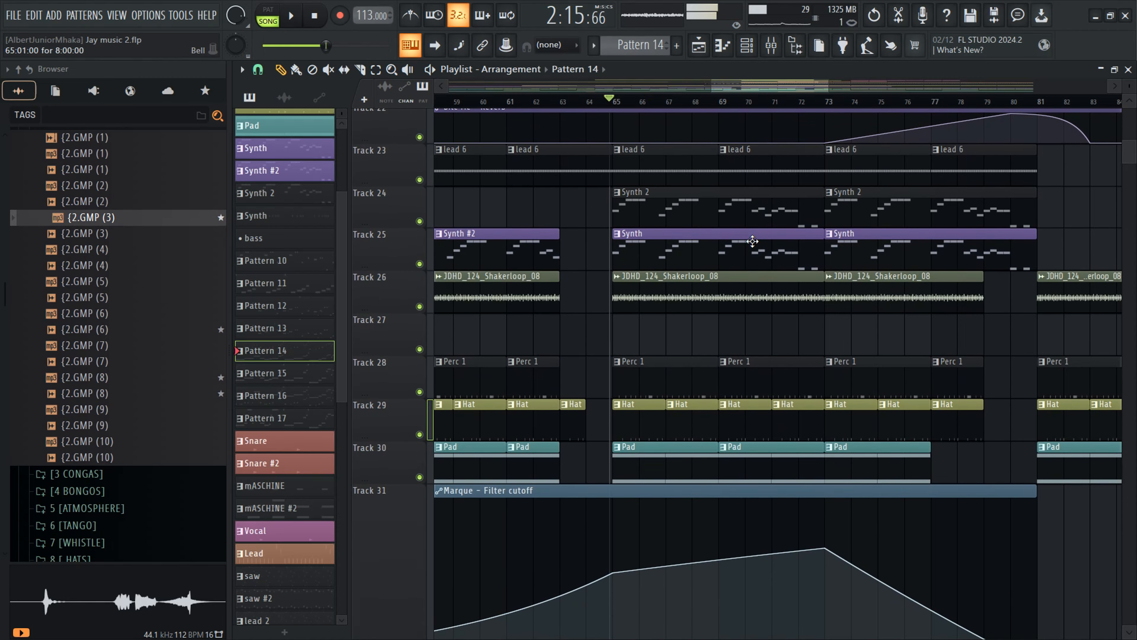
scroll(761, 238, "down", 4)
scroll(764, 256, "down", 4)
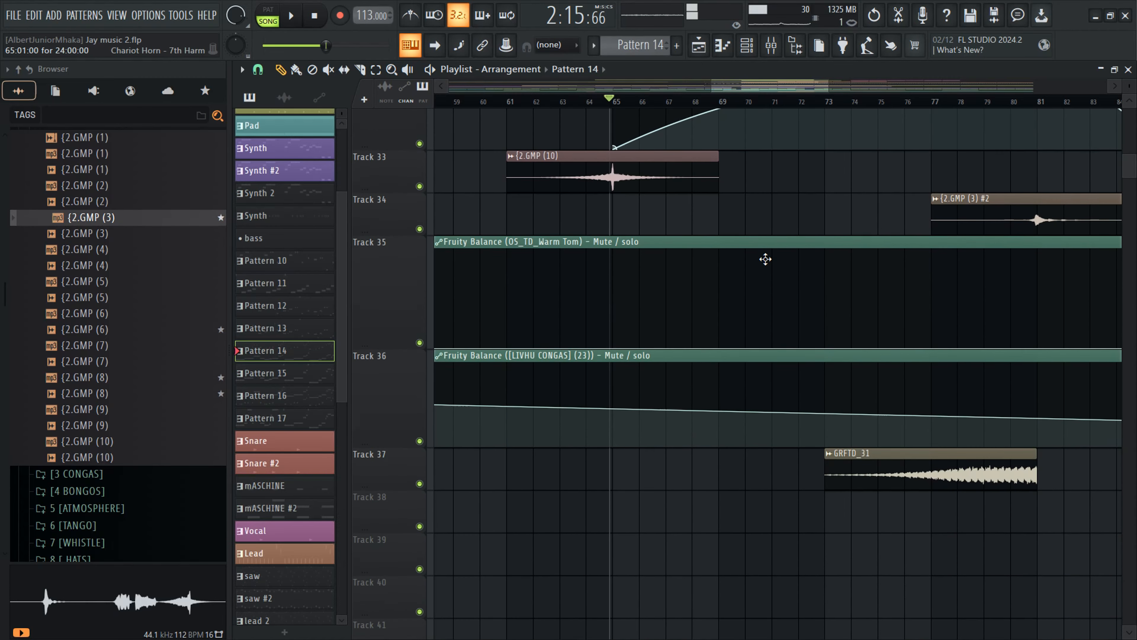
scroll(766, 258, "up", 8)
scroll(620, 354, "down", 5)
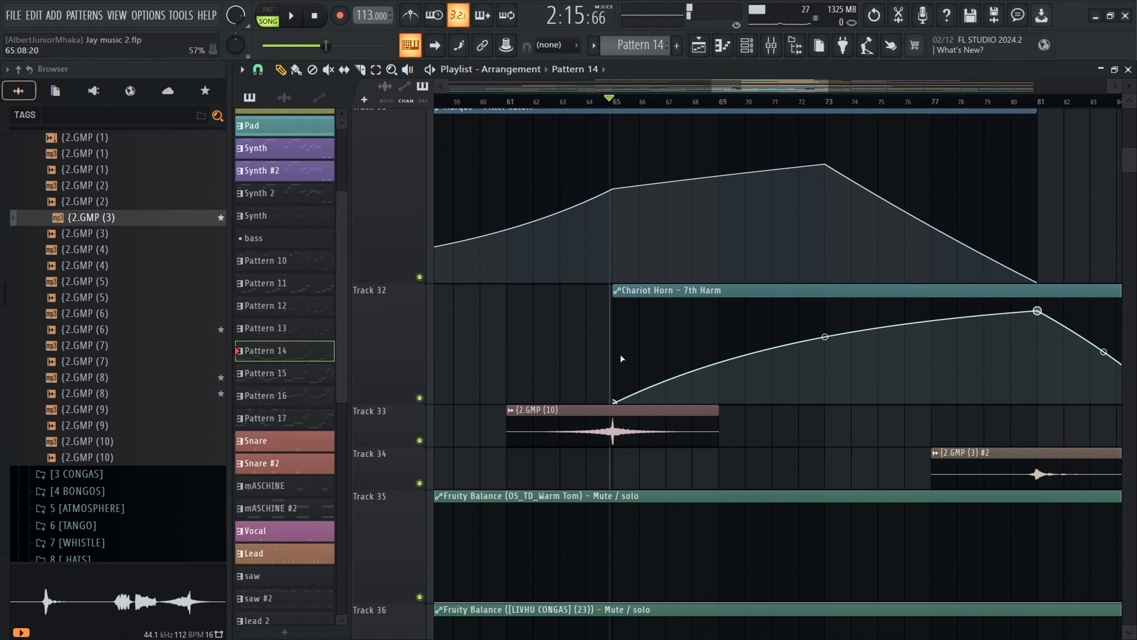
scroll(611, 419, "down", 4)
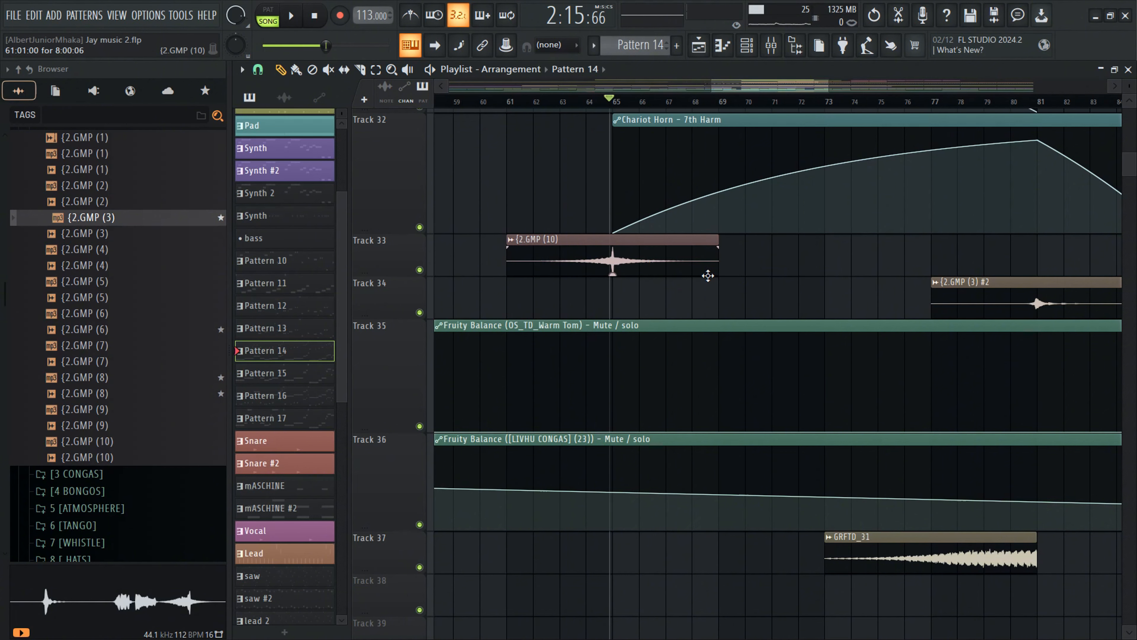
left_click_drag(827, 82, 1029, 84)
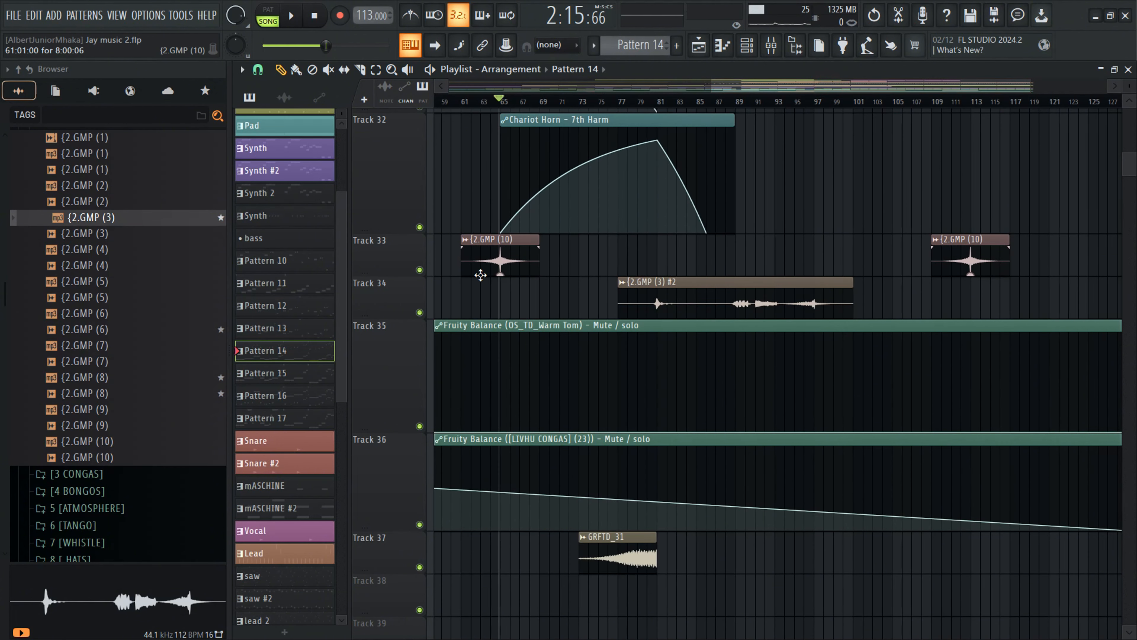
Step: Preview the {2.GMP (10), {2.GMP (3) #2 and GRFTD_31 audio clips on Tracks 33, 34 and 37 with the Playback tool
scroll(524, 262, "up", 3)
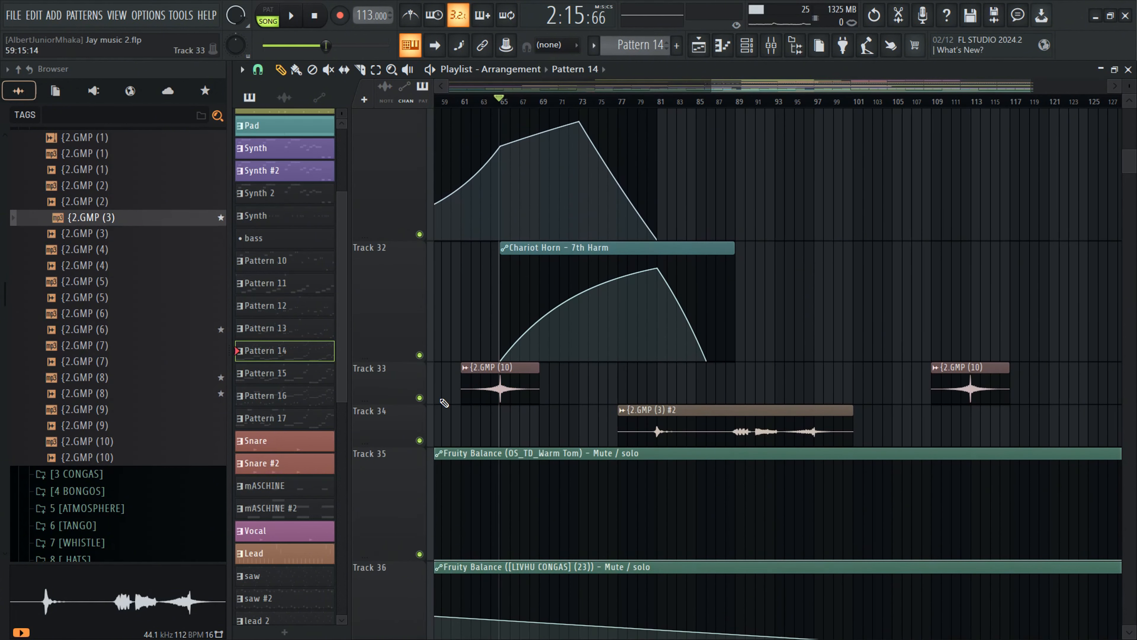
right_click(411, 400)
left_click(400, 393)
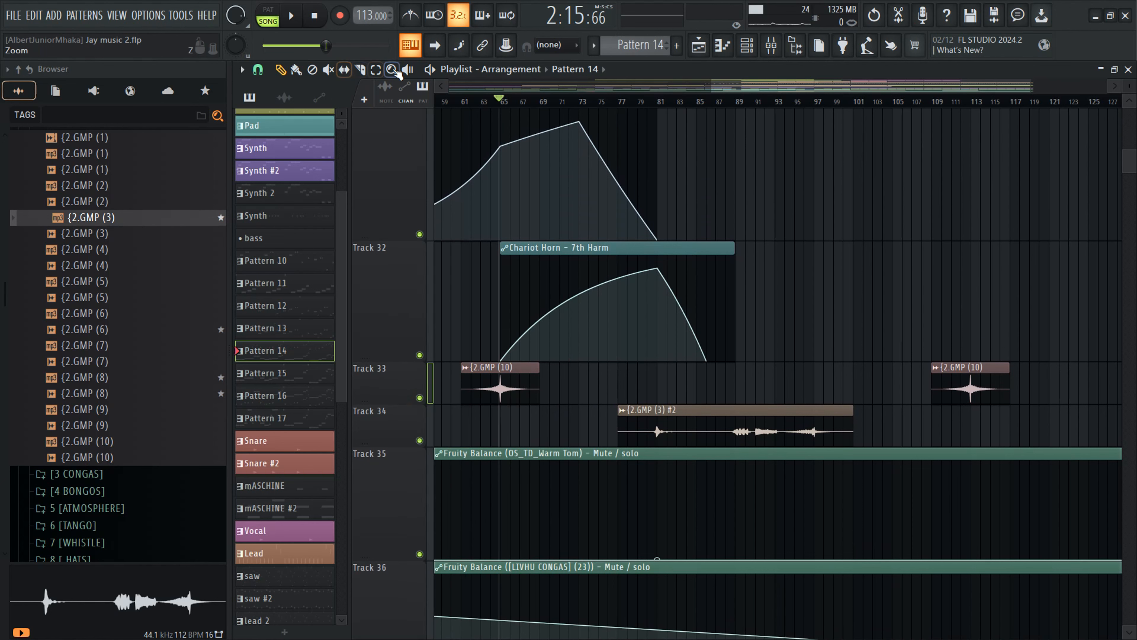
left_click(505, 395)
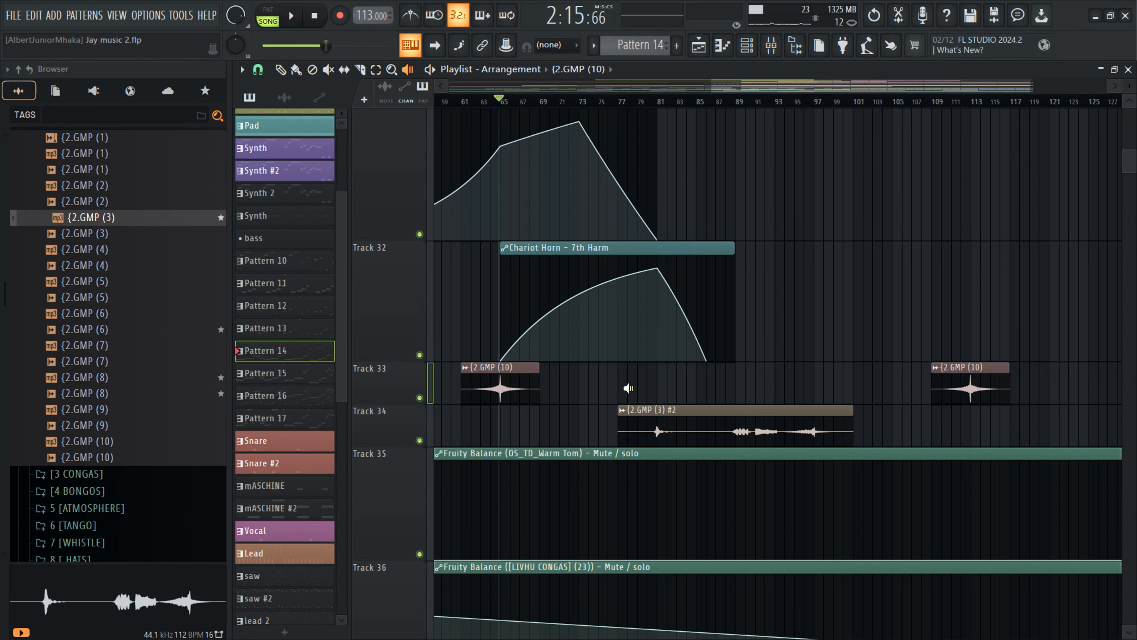
scroll(626, 313, "down", 4)
left_click(680, 258)
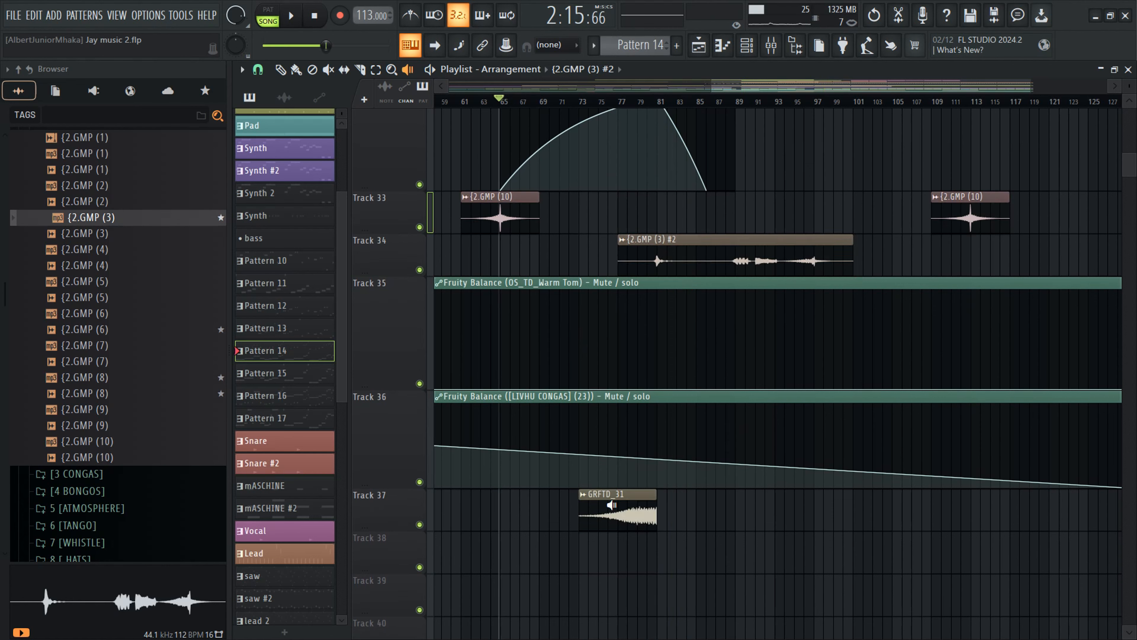
left_click(612, 514)
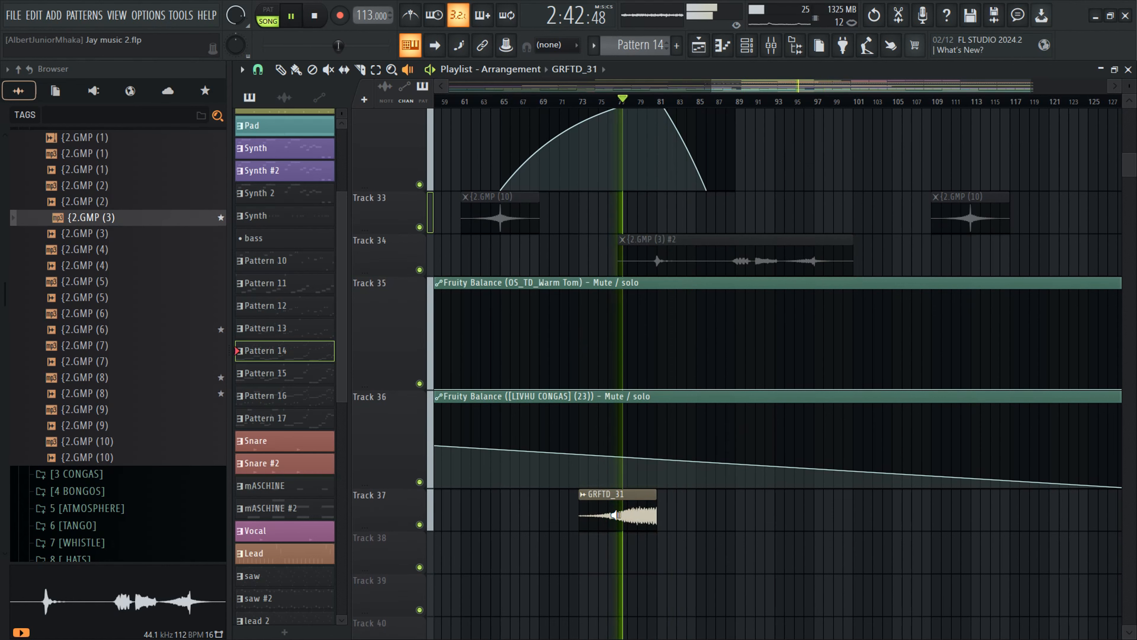
Step: Solo Track 17 with its Pattern 14 clips, and turn all the playlist tracks back on
scroll(613, 372, "up", 10)
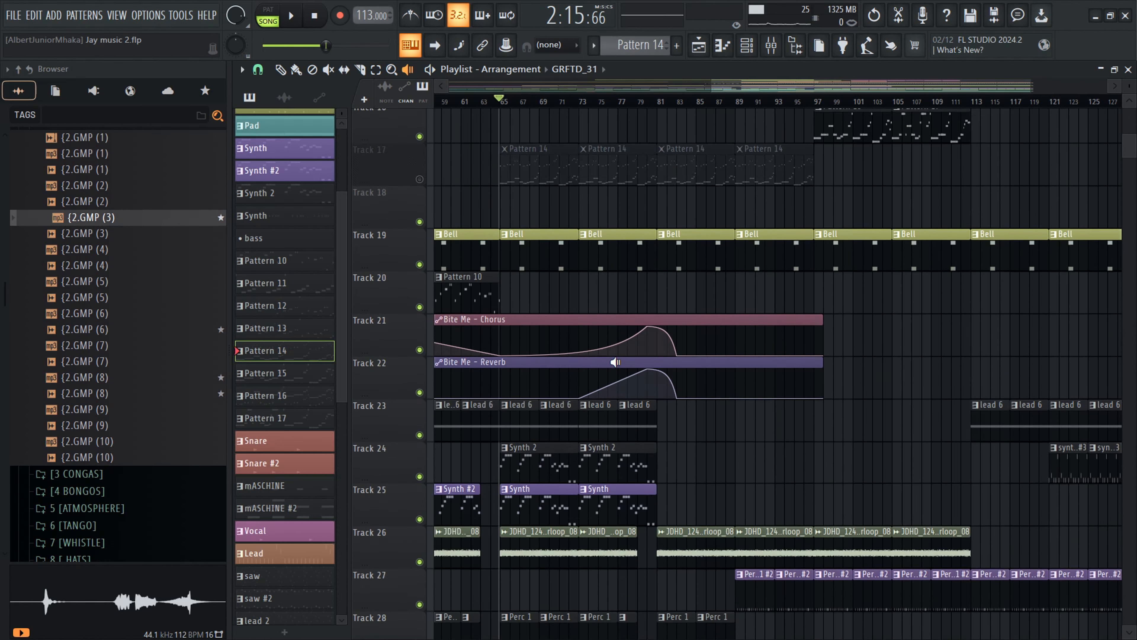
right_click(422, 479)
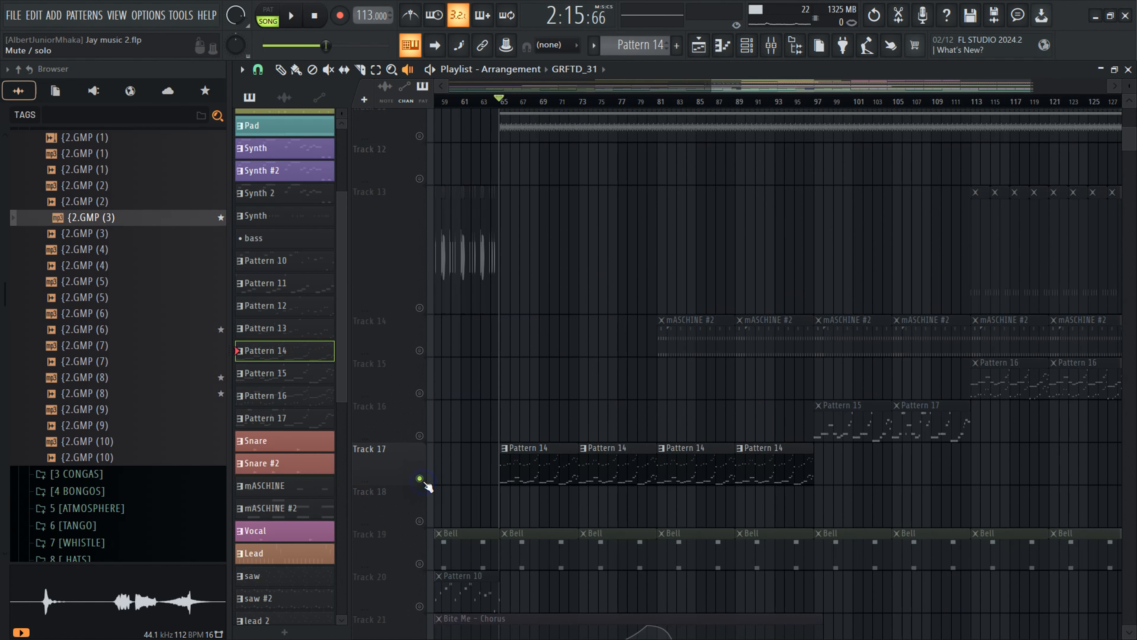
right_click(422, 480)
right_click(418, 478)
scroll(736, 242, "up", 2)
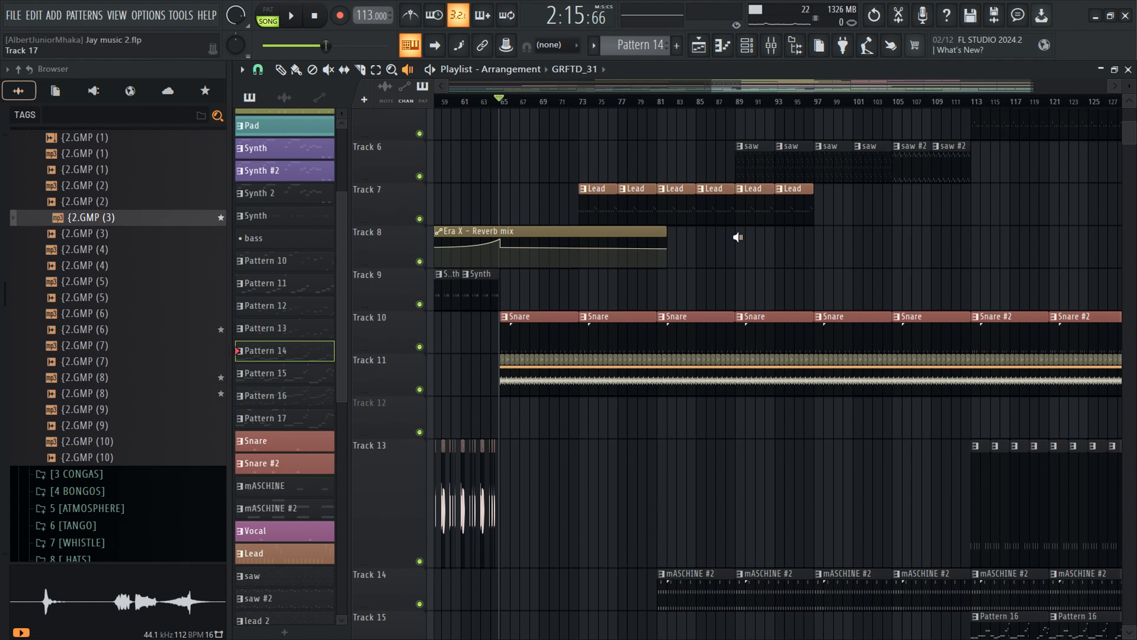
Step: Place the playhead near bar 82 and preview the mASCHINE #2, Snare and Lead clips starting at bar 81
left_click(674, 103)
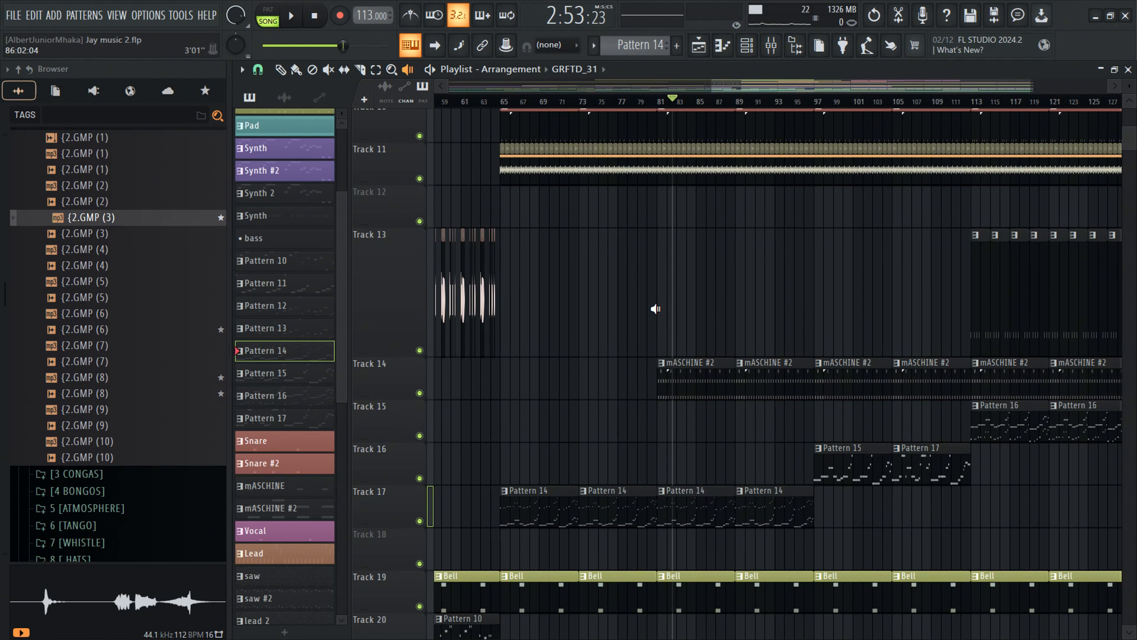
left_click(682, 378)
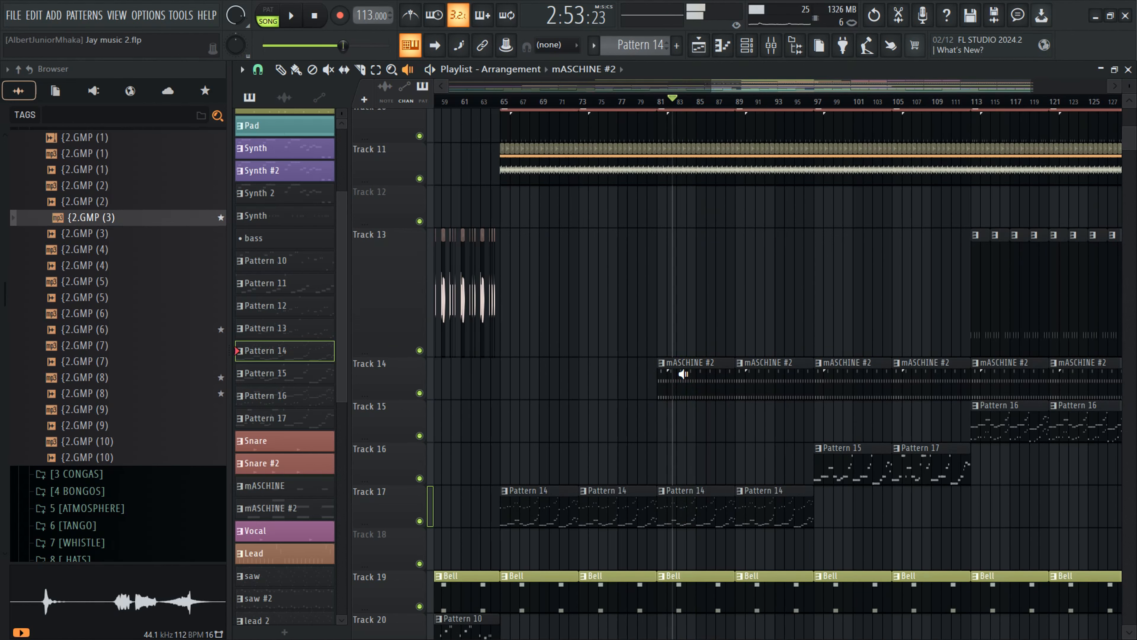
scroll(717, 331, "up", 4)
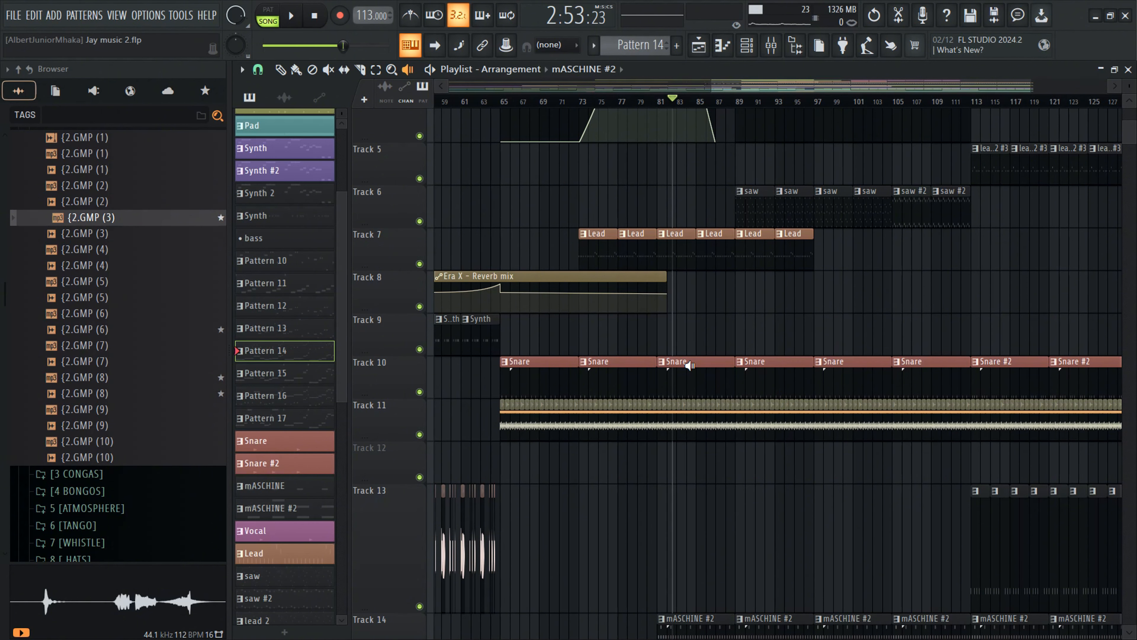
left_click(690, 377)
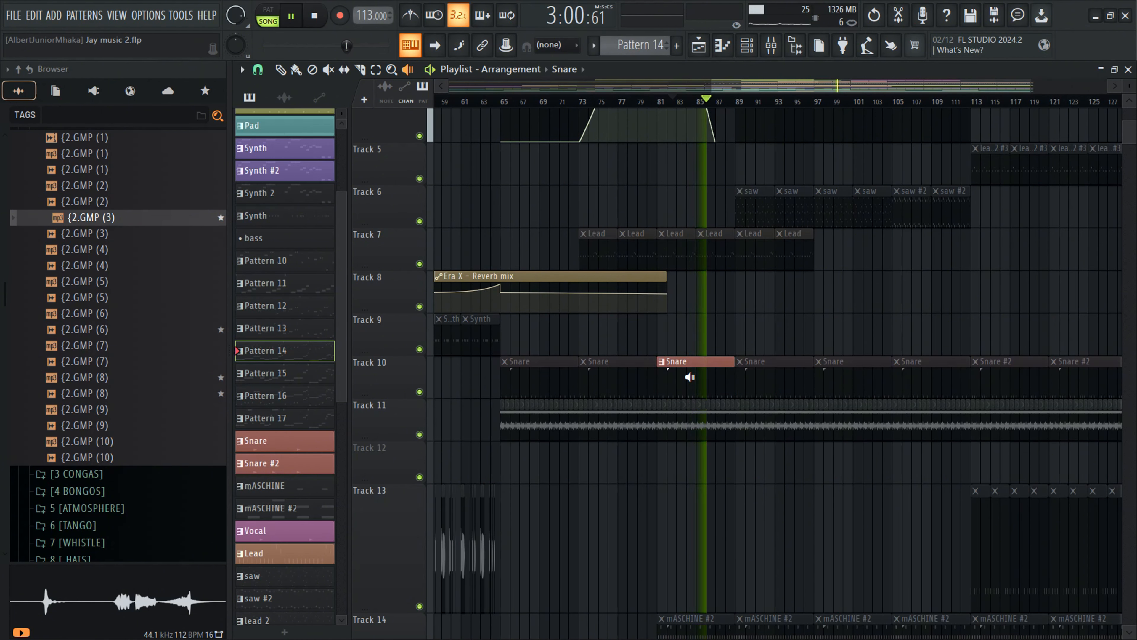
scroll(743, 325, "up", 3)
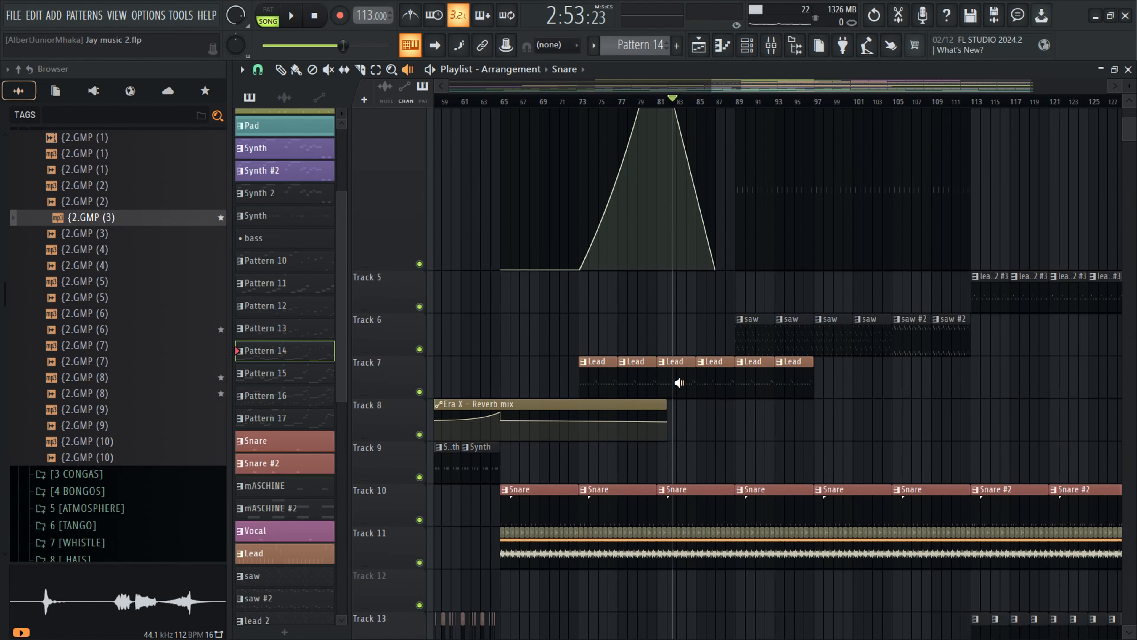
left_click(671, 378)
Step: Preview the Vocal clip starting at bar 89 on Track 4
scroll(894, 379, "up", 7)
scroll(819, 350, "down", 5)
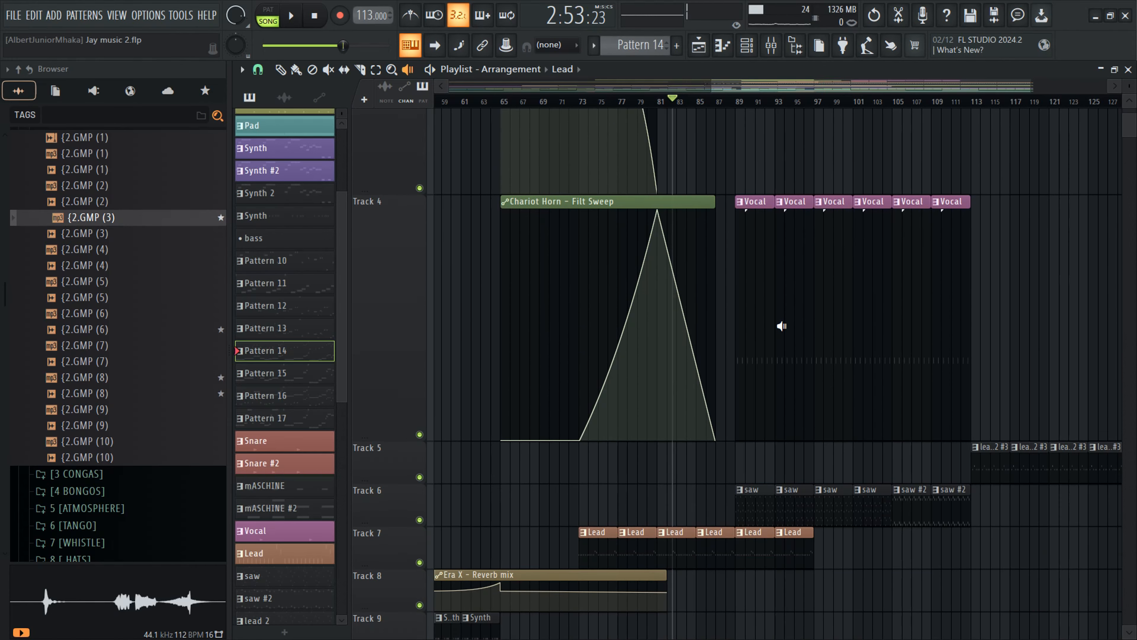
left_click(755, 323)
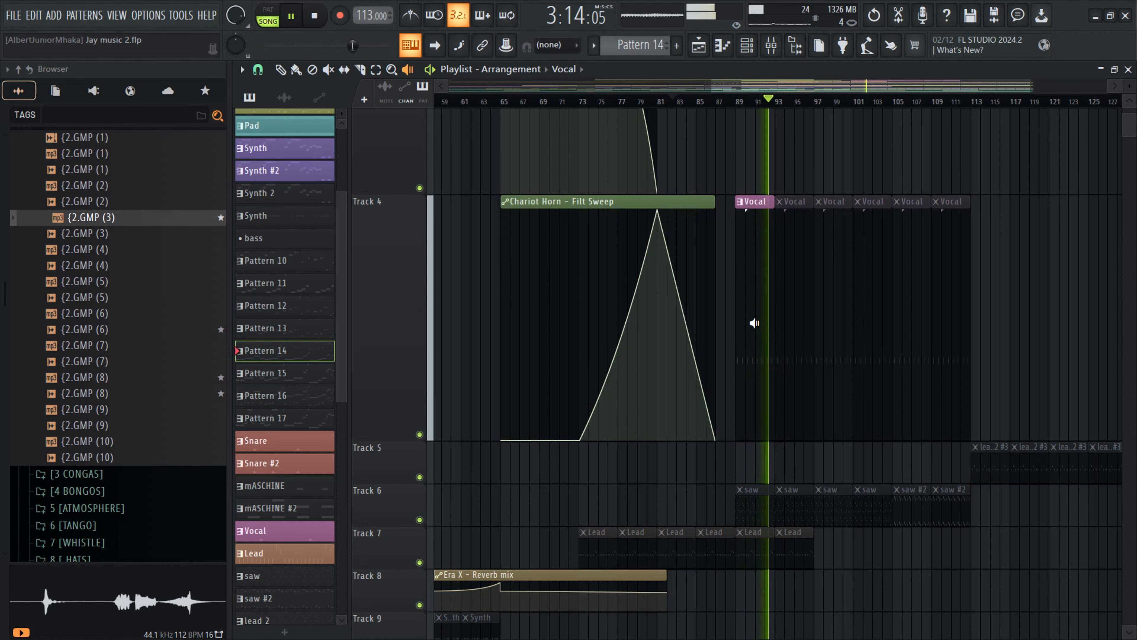
Step: Preview the saw clip starting at bar 89 on Track 6 and open its pattern in the Channel rack
scroll(851, 110, "up", 5)
scroll(853, 105, "up", 4)
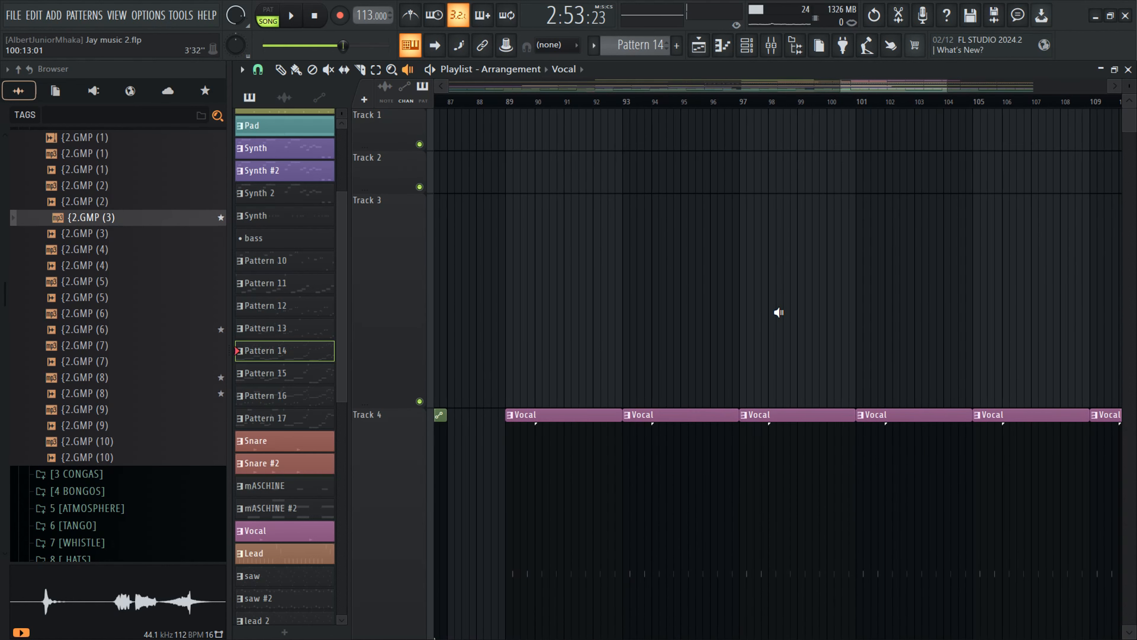
scroll(761, 305, "down", 10)
scroll(684, 301, "up", 4)
left_click(566, 254)
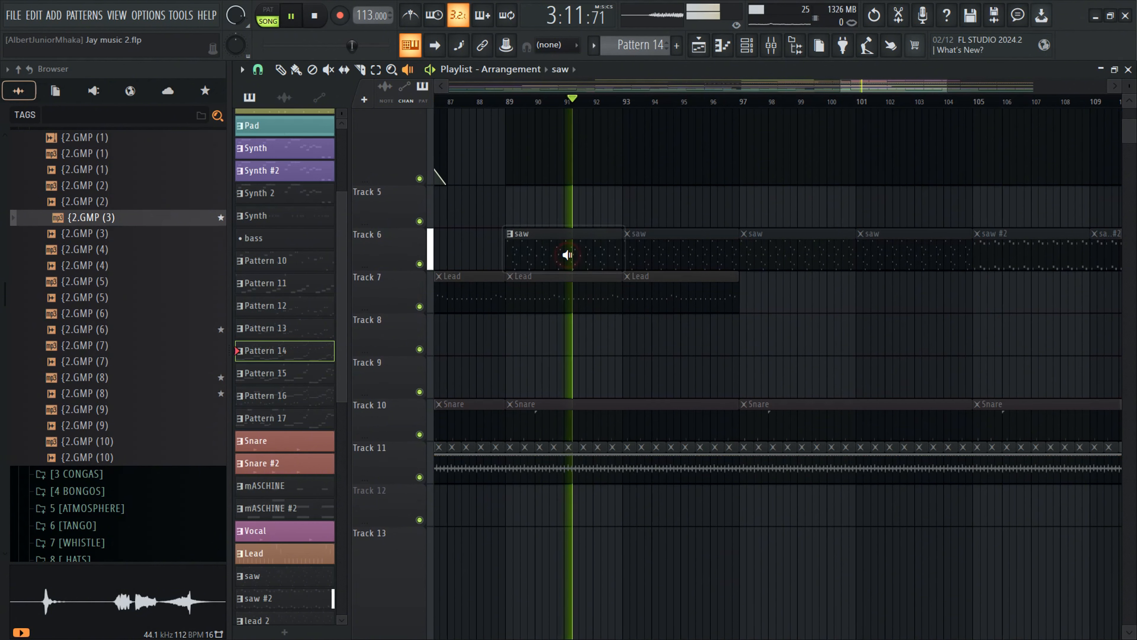
left_click_drag(566, 255, 567, 261)
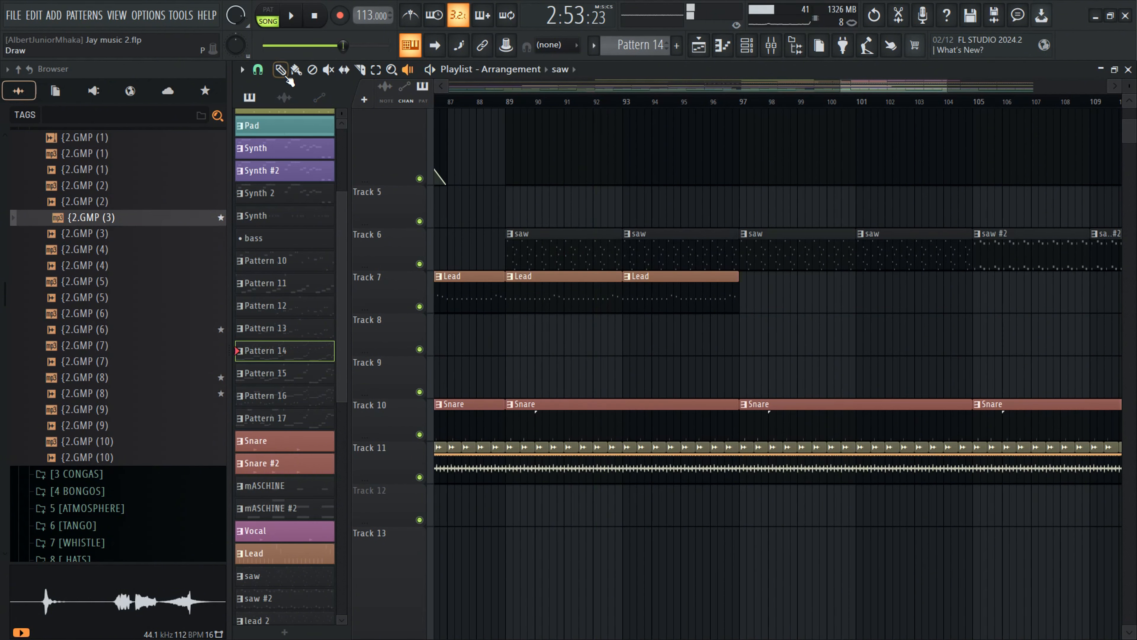
key("F7")
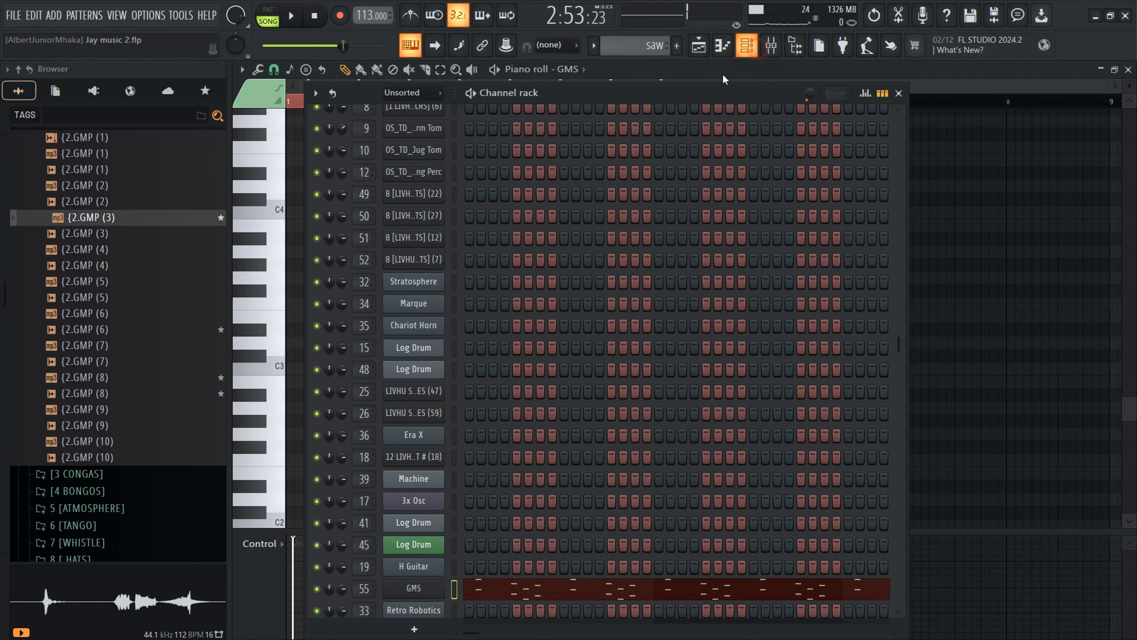
Step: Open the GMS instrument used by the saw pattern, review its notes in the Piano roll, and return to the Playlist
key("F6")
left_click(492, 581)
left_click(421, 588)
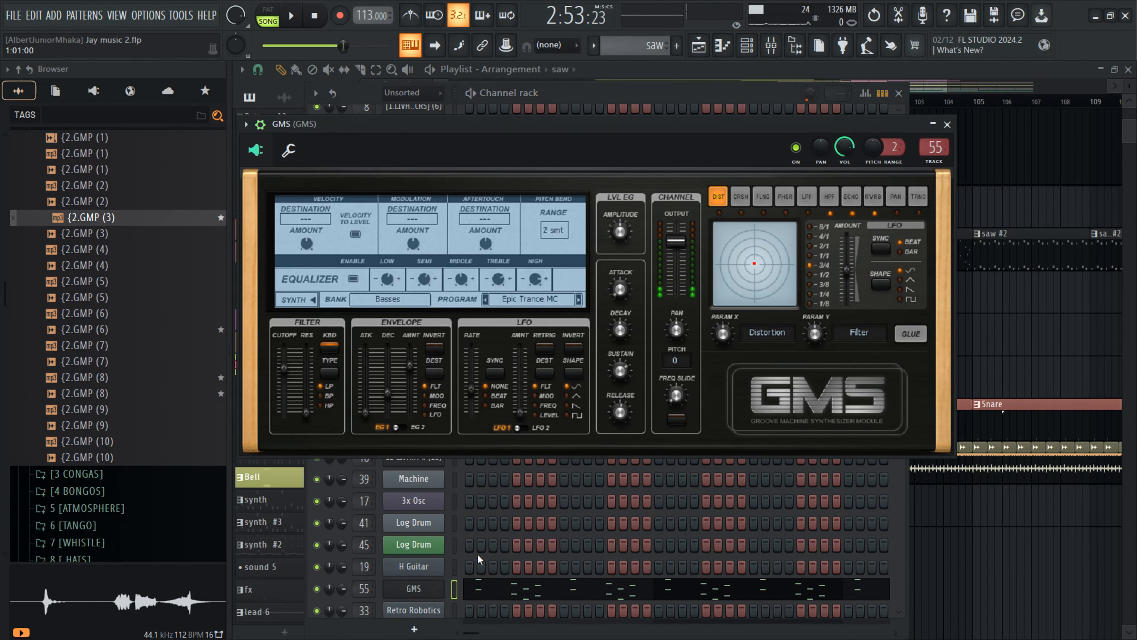
left_click(557, 591)
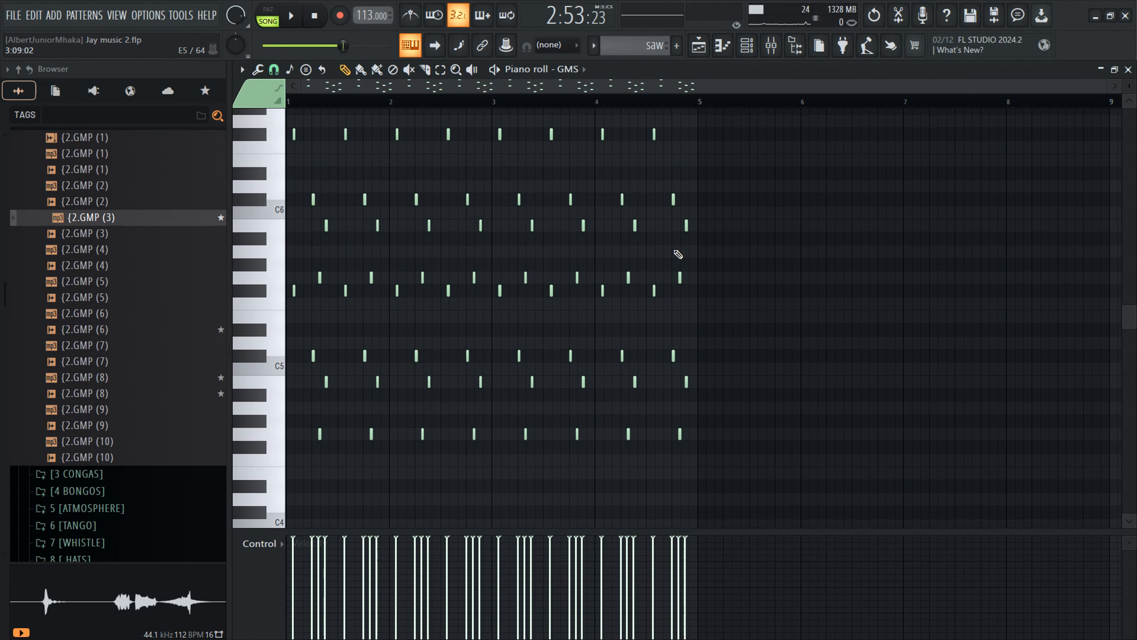
left_click(1128, 69)
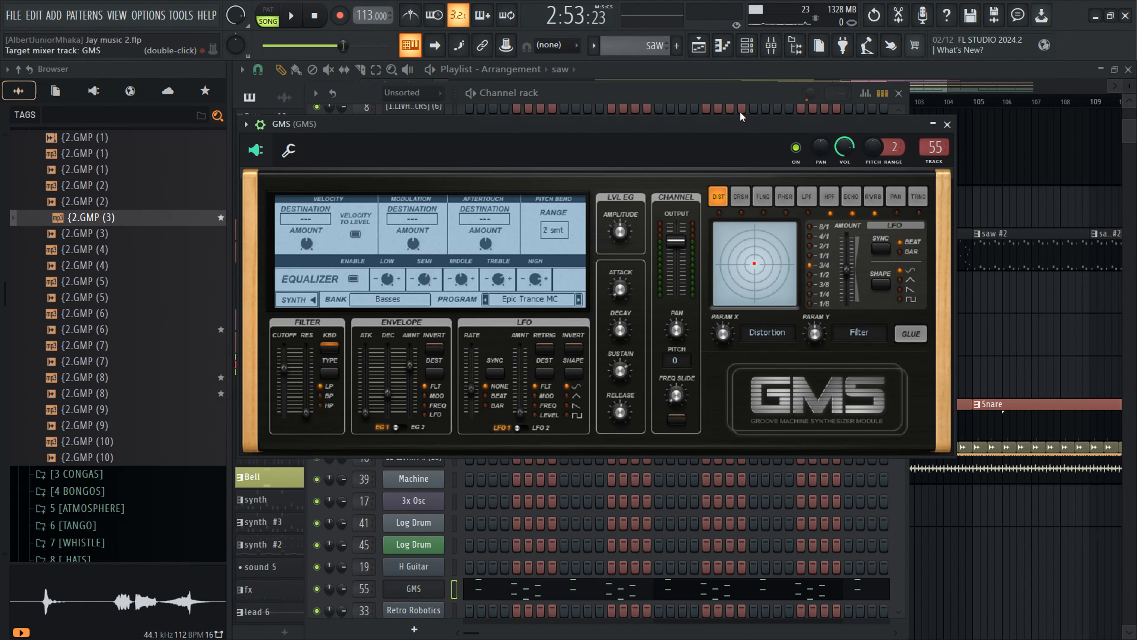
left_click(729, 59)
Step: Place the playhead at bar 97 and select the Pattern 15 clip on Track 16
scroll(573, 111, "down", 6)
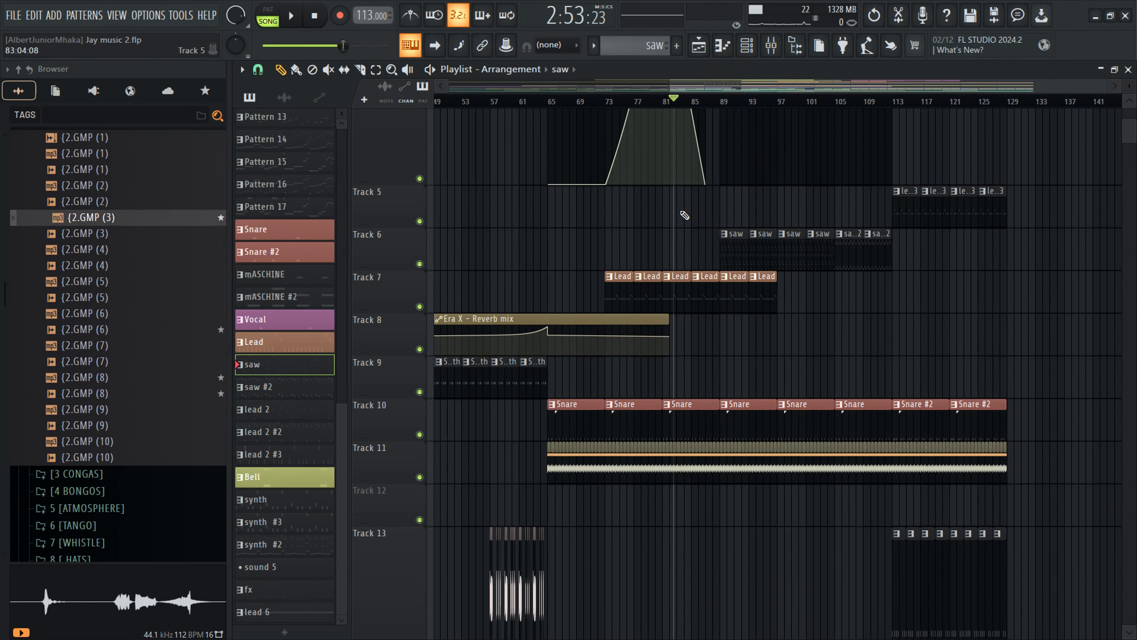
scroll(681, 213, "down", 5)
left_click_drag(776, 105, 861, 99)
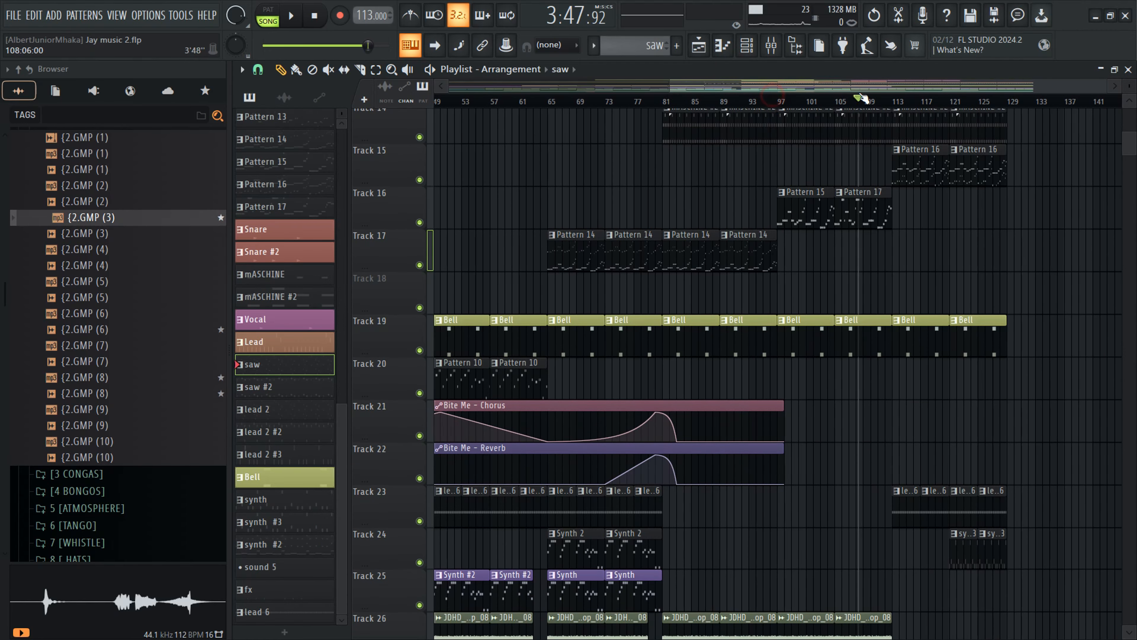
left_click(781, 101)
scroll(784, 108, "up", 5)
left_click(787, 204)
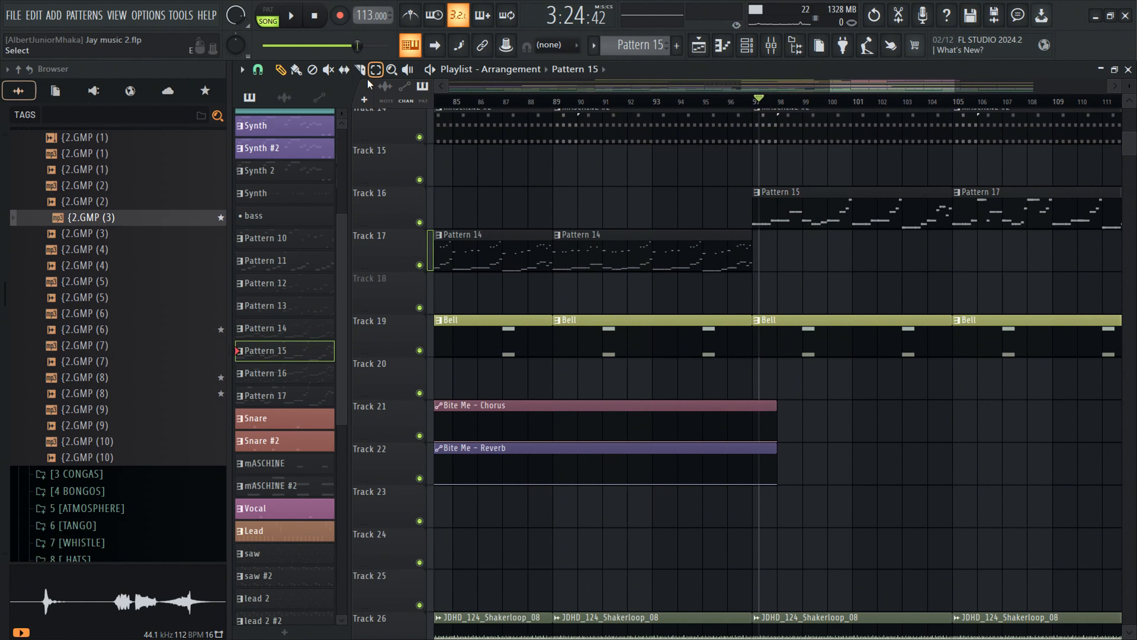
Step: Show Pattern 15 in the Channel rack and audition a low note on the Log Drum routed to mixer track 41
left_click_drag(834, 85, 871, 85)
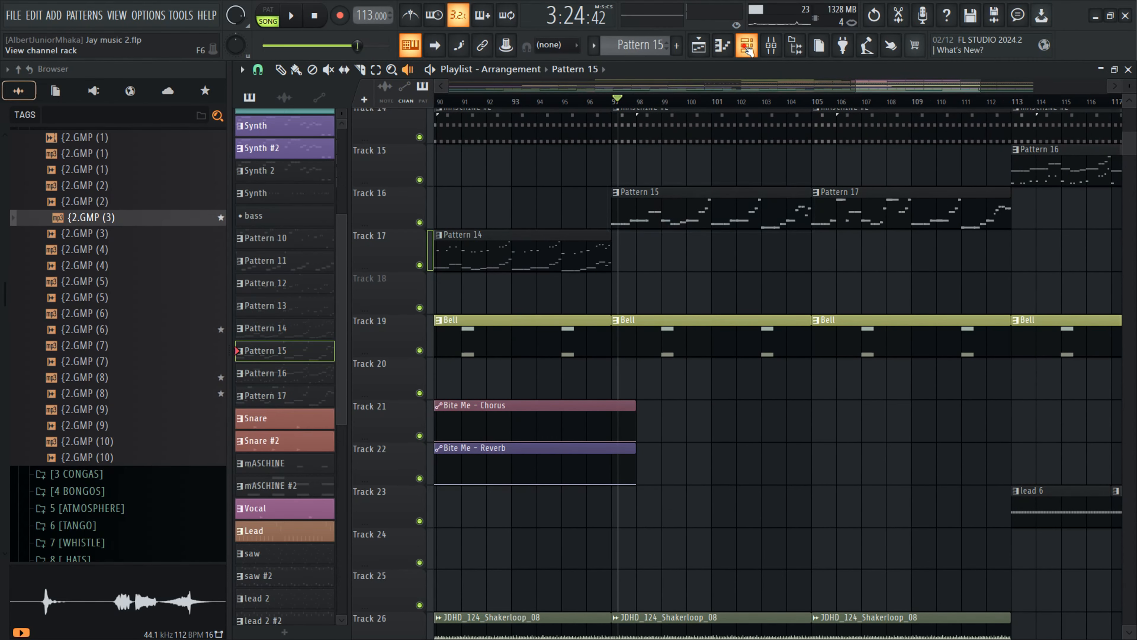
key("F6")
scroll(416, 376, "down", 5)
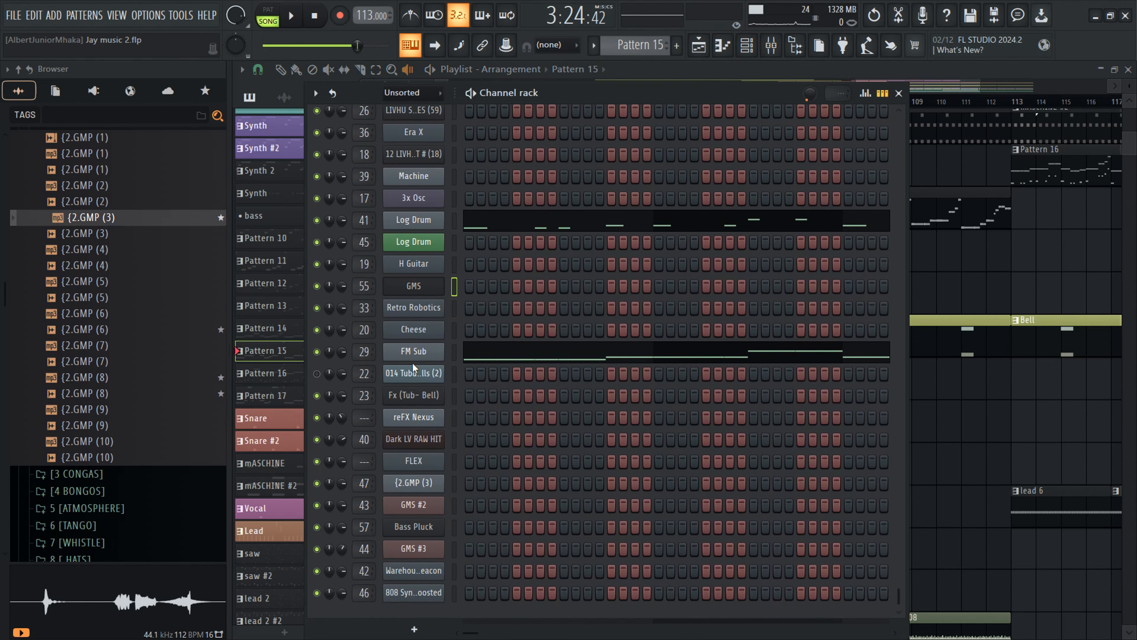
scroll(452, 323, "up", 2)
left_click(429, 355)
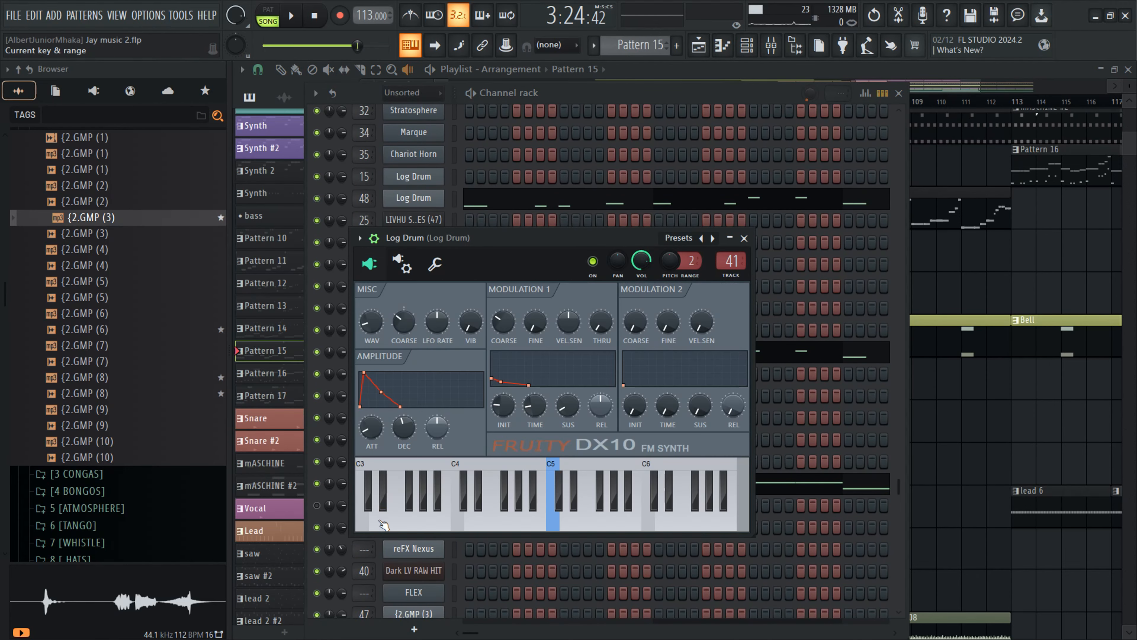
left_click(415, 520)
left_click(744, 237)
Step: Audition a low note on the Log Drum routed to mixer track 48 and return to the Playlist
left_click(424, 203)
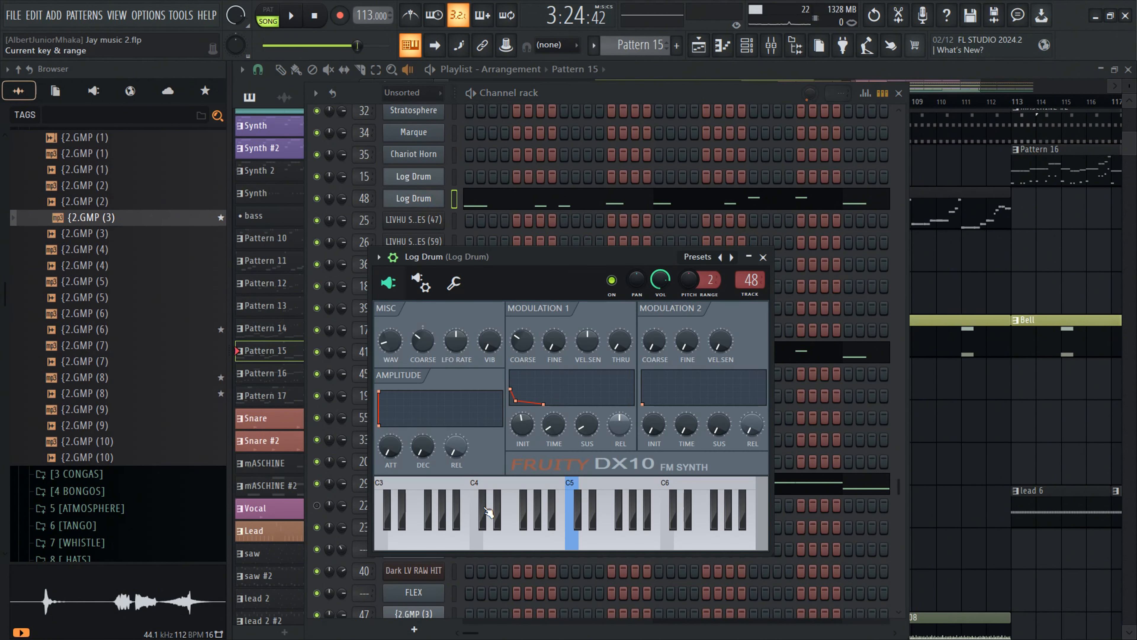
left_click(421, 541)
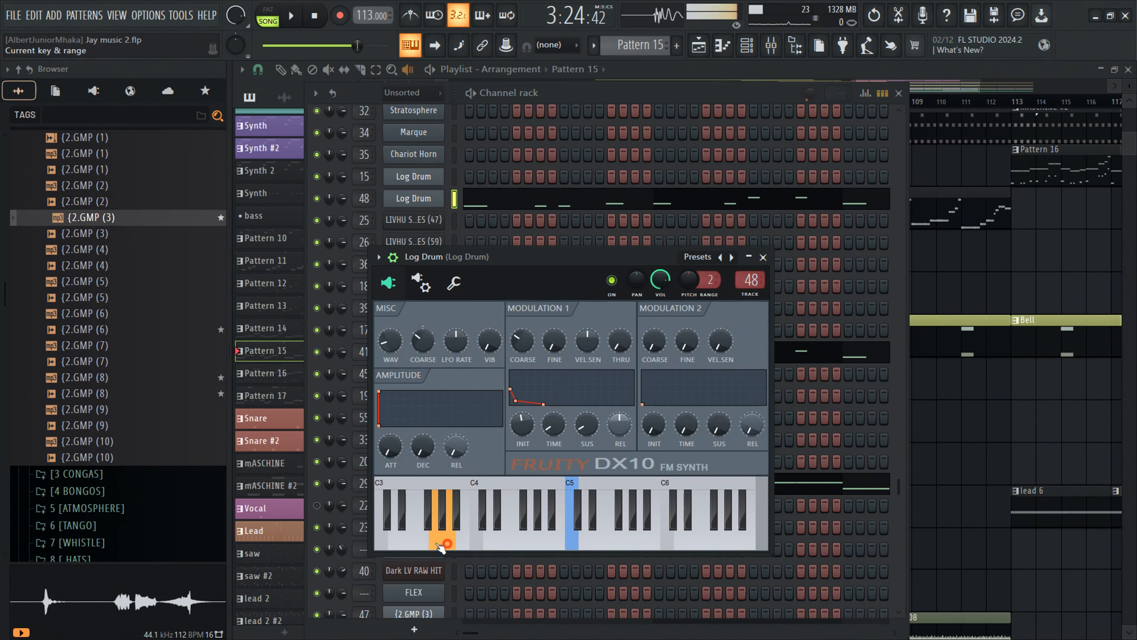
left_click(763, 256)
left_click(963, 80)
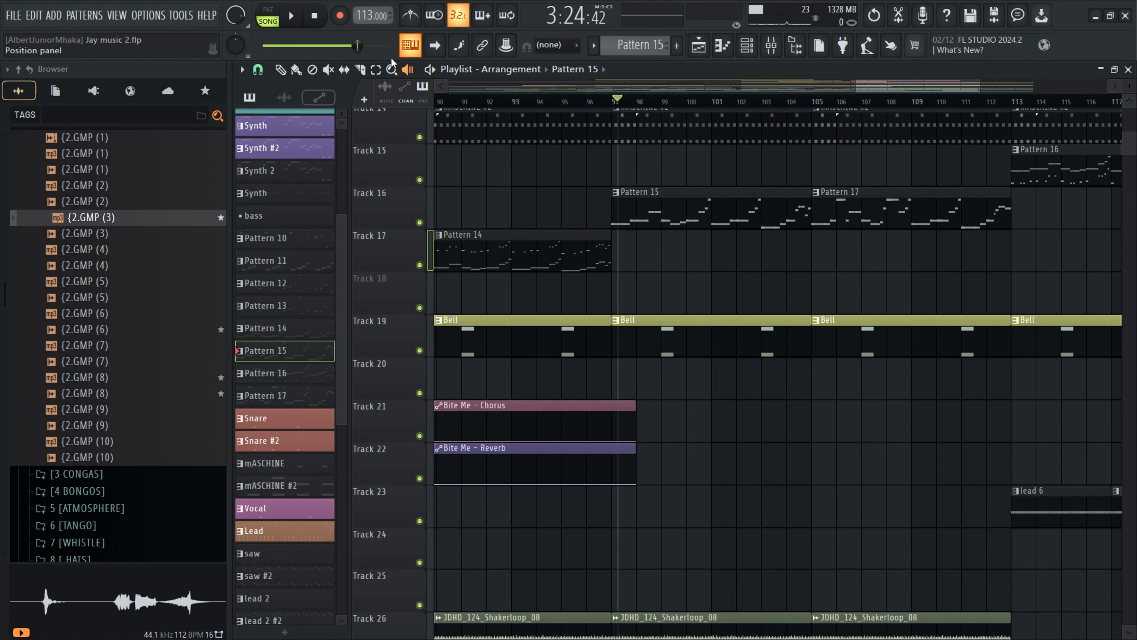
Step: Preview the Pattern 15 clip starting at bar 97 on Track 16
left_click_drag(667, 222, 670, 223)
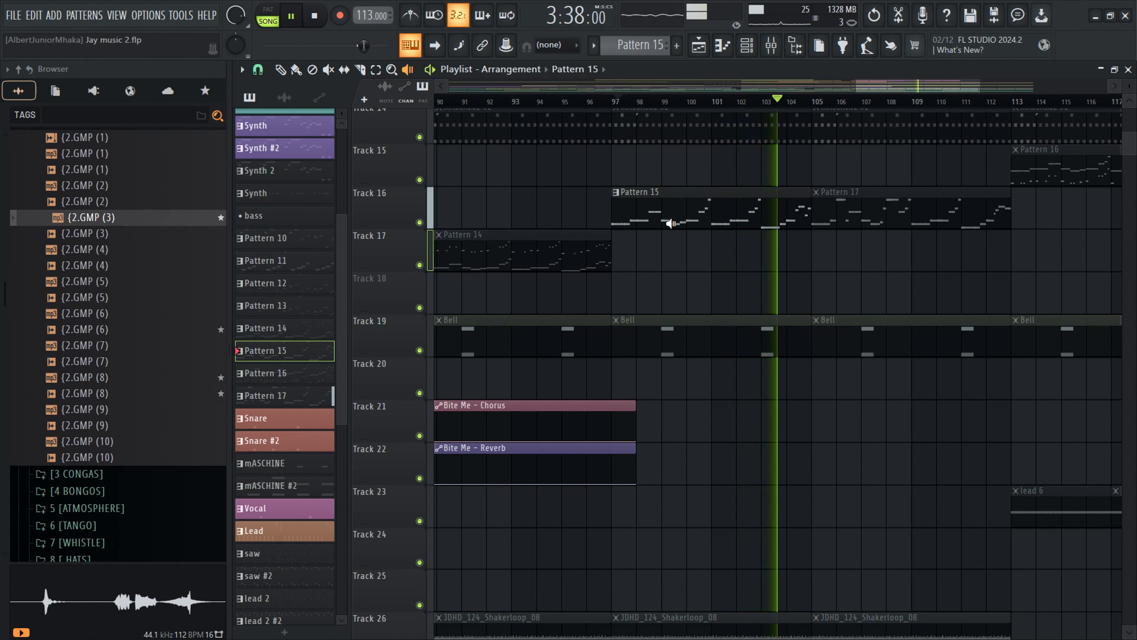
key("space")
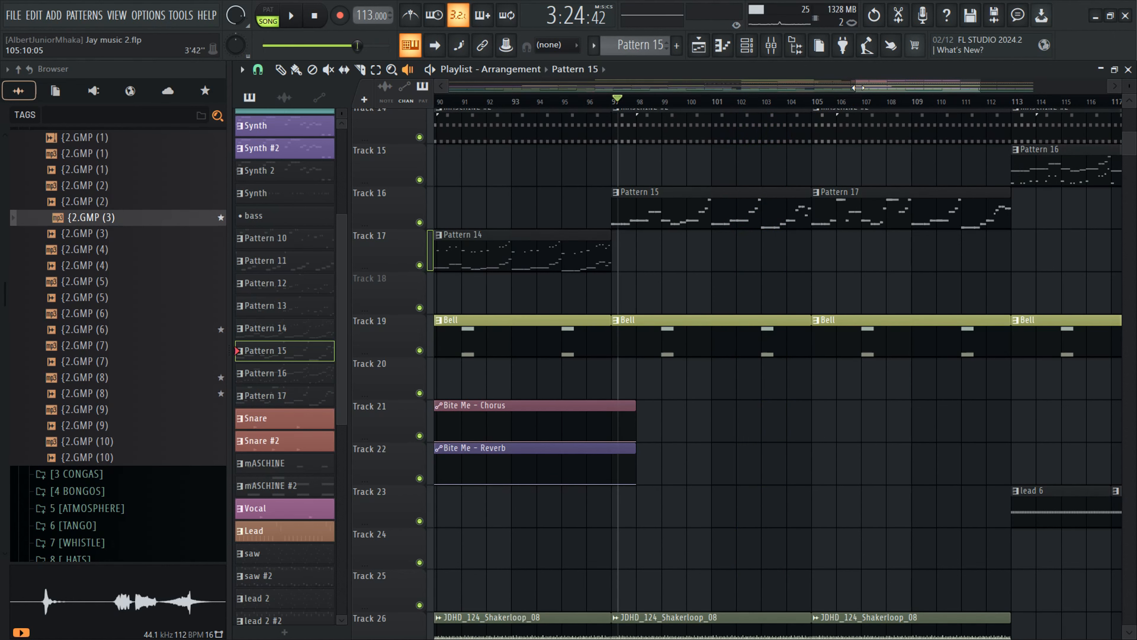
Step: Preview the saw clip starting at bar 101 and the saw #2 clip starting at bar 105 on Track 6
left_click_drag(876, 88, 886, 88)
scroll(812, 160, "up", 10)
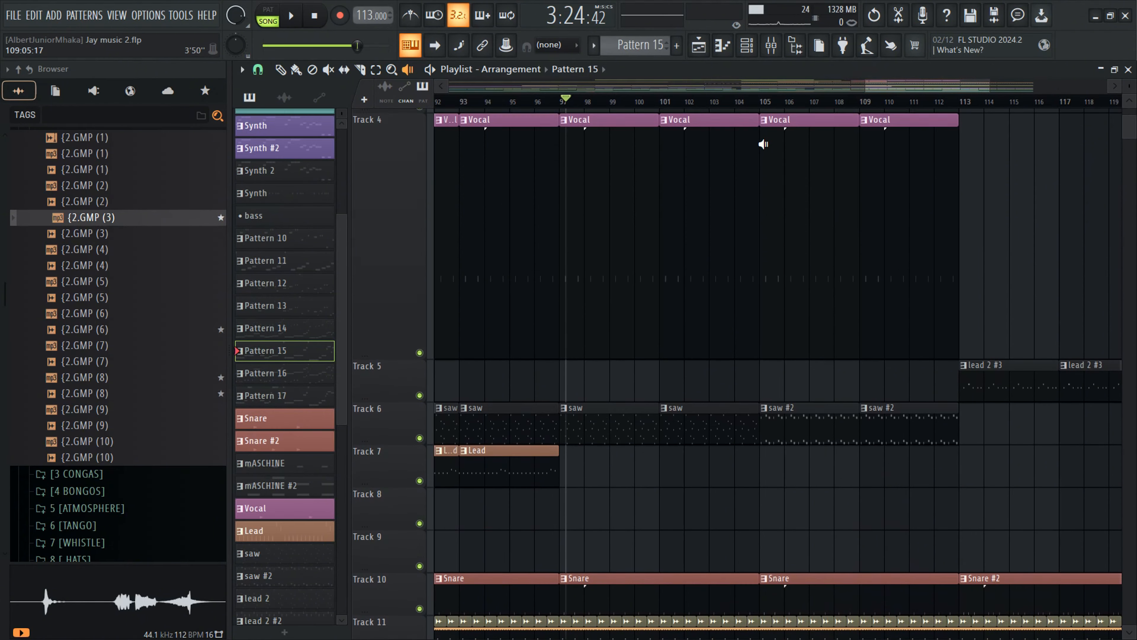
scroll(757, 162, "up", 4)
left_click_drag(844, 85, 858, 86)
scroll(769, 170, "up", 3)
scroll(763, 179, "down", 9)
scroll(764, 180, "down", 1)
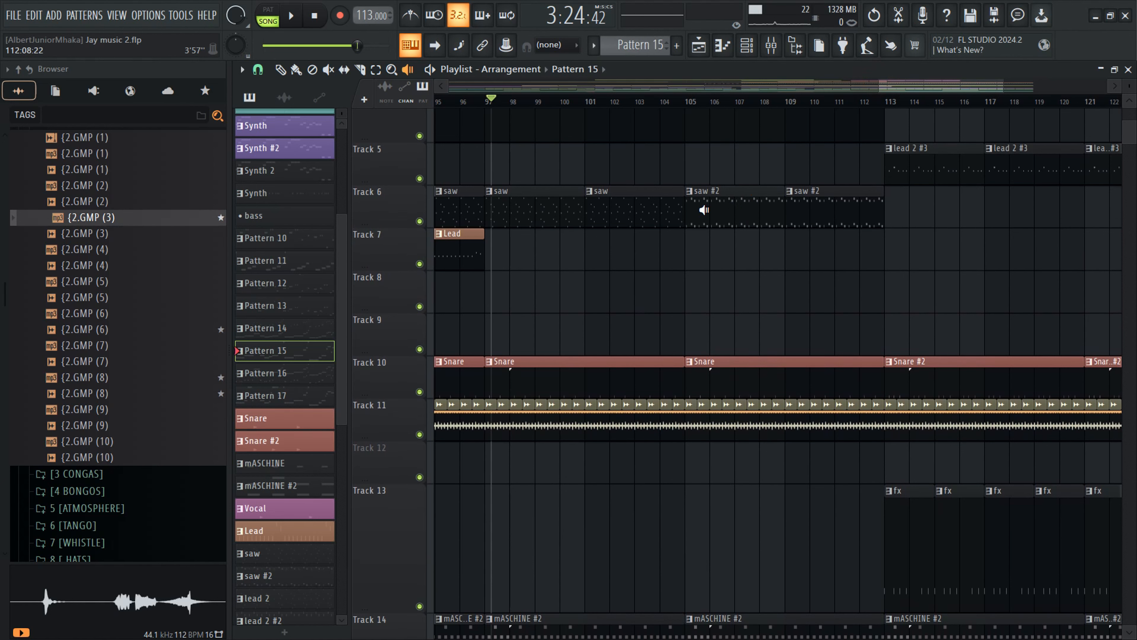
left_click(598, 211)
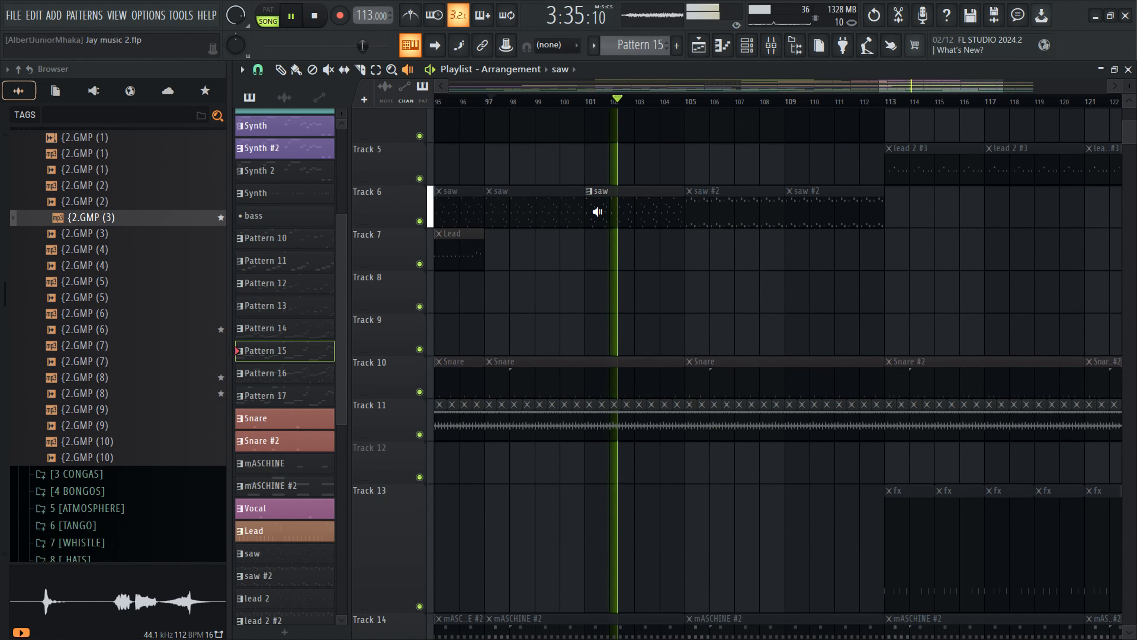
left_click(711, 208)
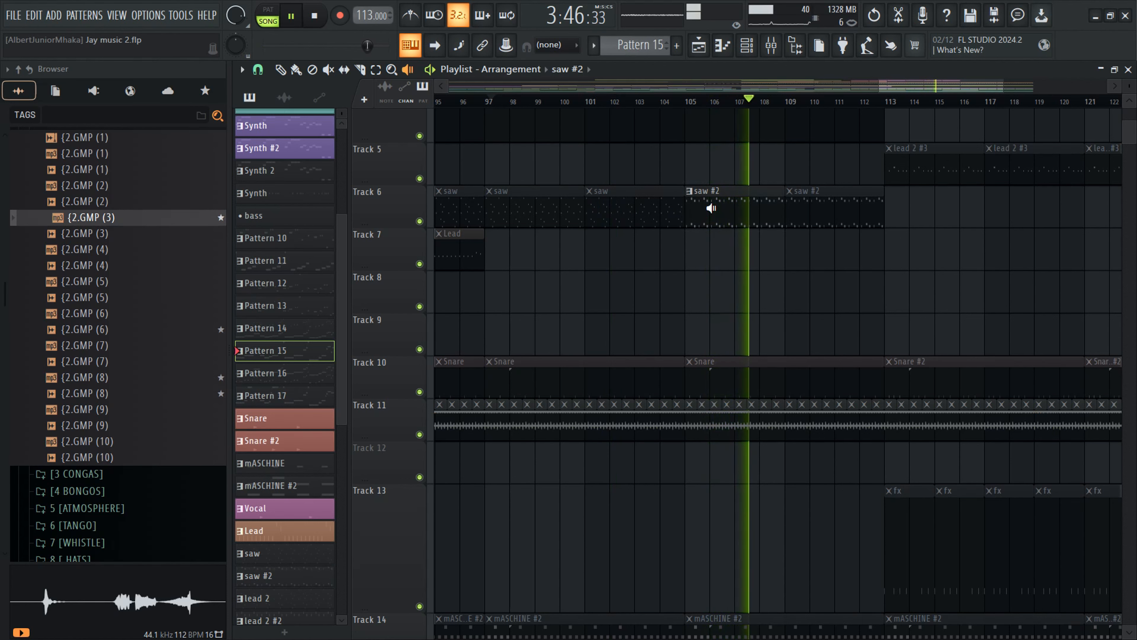
Step: Open the Pattern 16 clip starting at bar 113 on Track 15 in the Piano roll
scroll(761, 188, "down", 6)
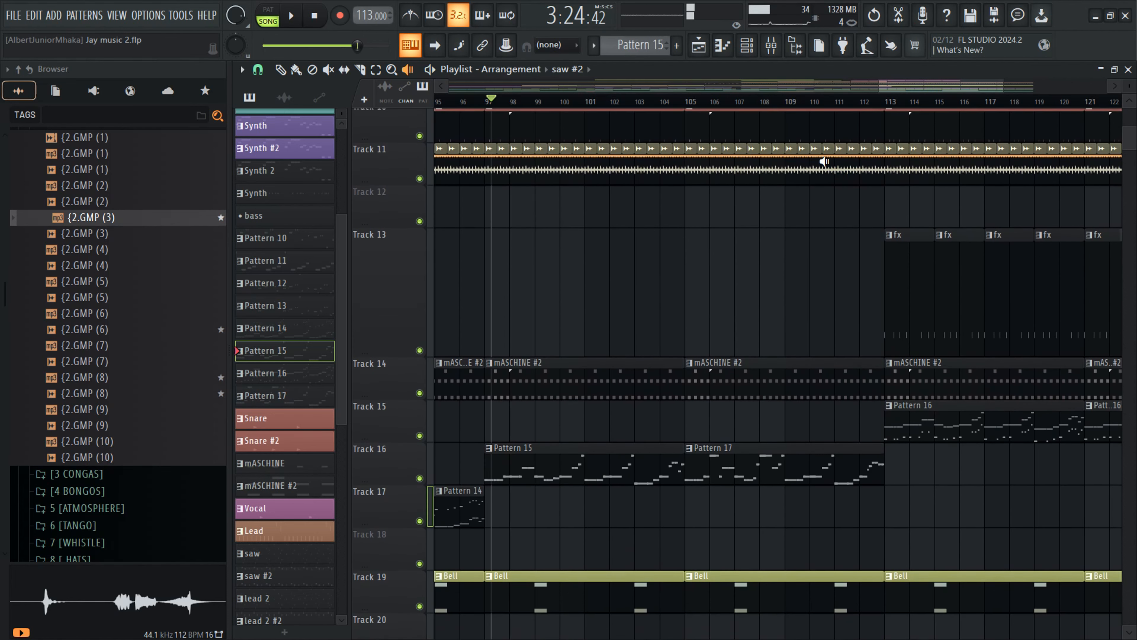
left_click_drag(905, 80, 970, 85)
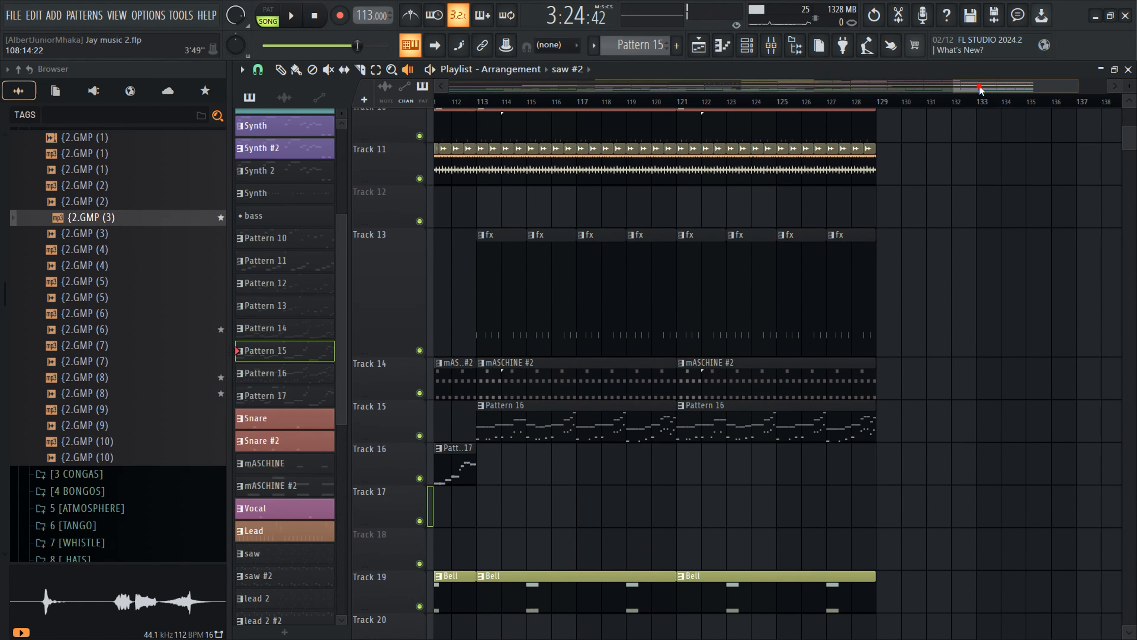
scroll(612, 290, "down", 3)
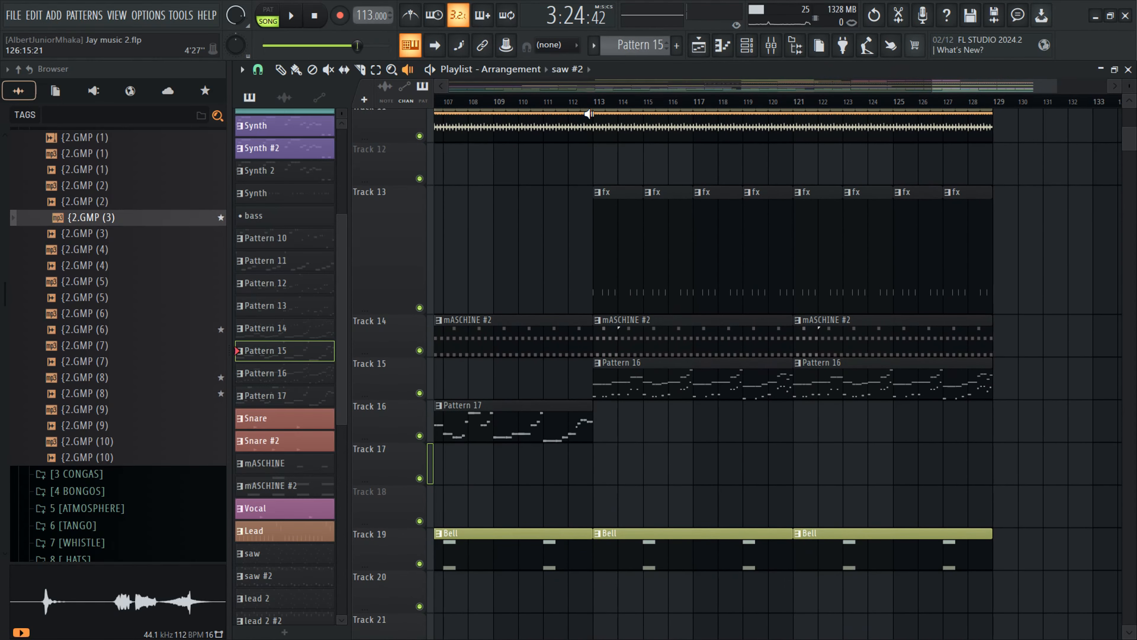
scroll(627, 291, "up", 3, "ctrl")
scroll(649, 293, "down", 2)
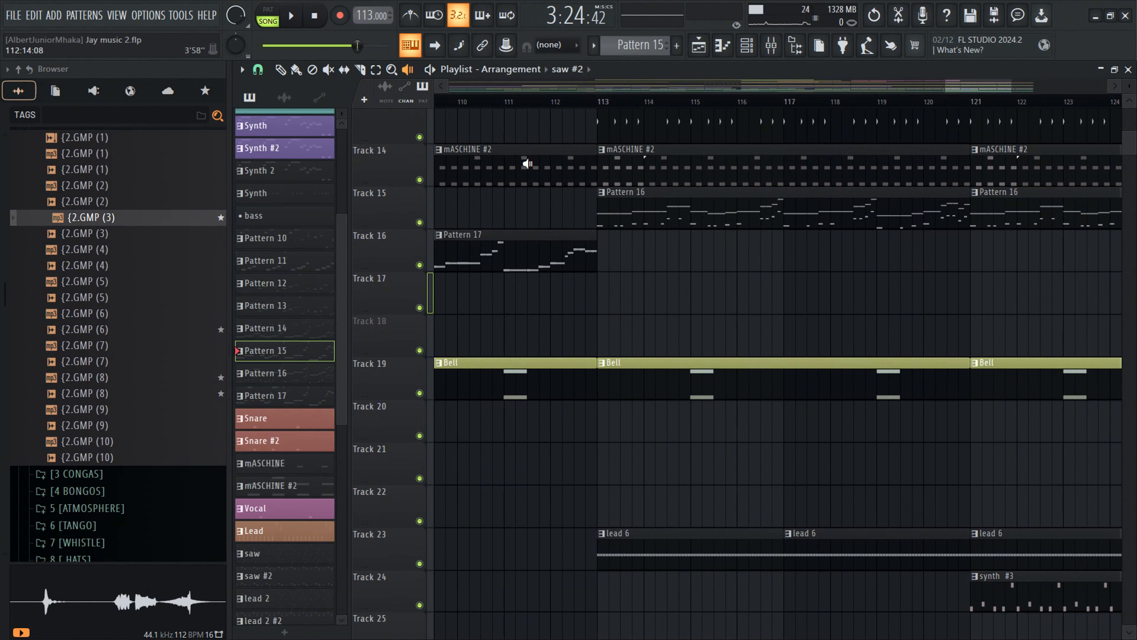
double_click(614, 203)
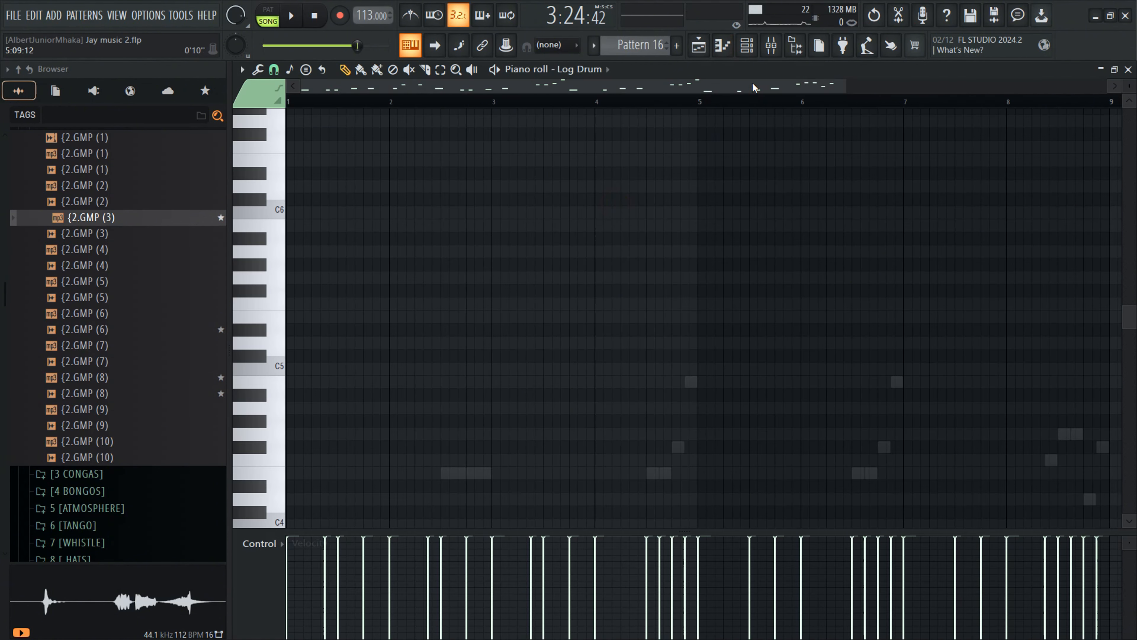
Step: Show Pattern 16 in the Channel rack and inspect the FLEX preset of the 808 Synth Boosted channel
left_click(747, 46)
scroll(629, 235, "down", 4)
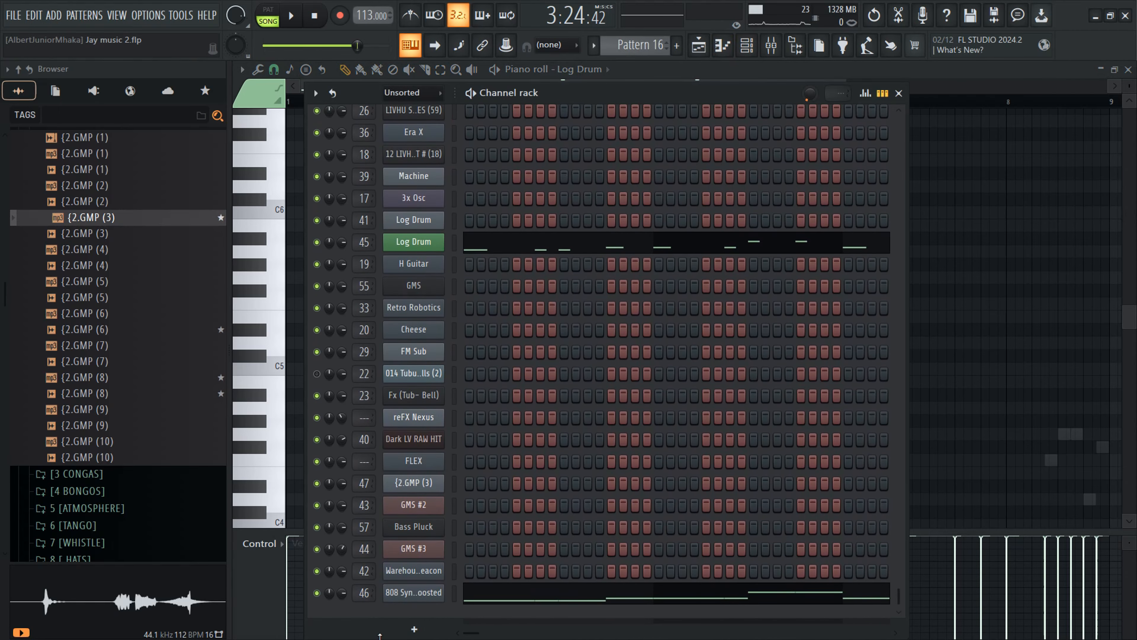
left_click(413, 592)
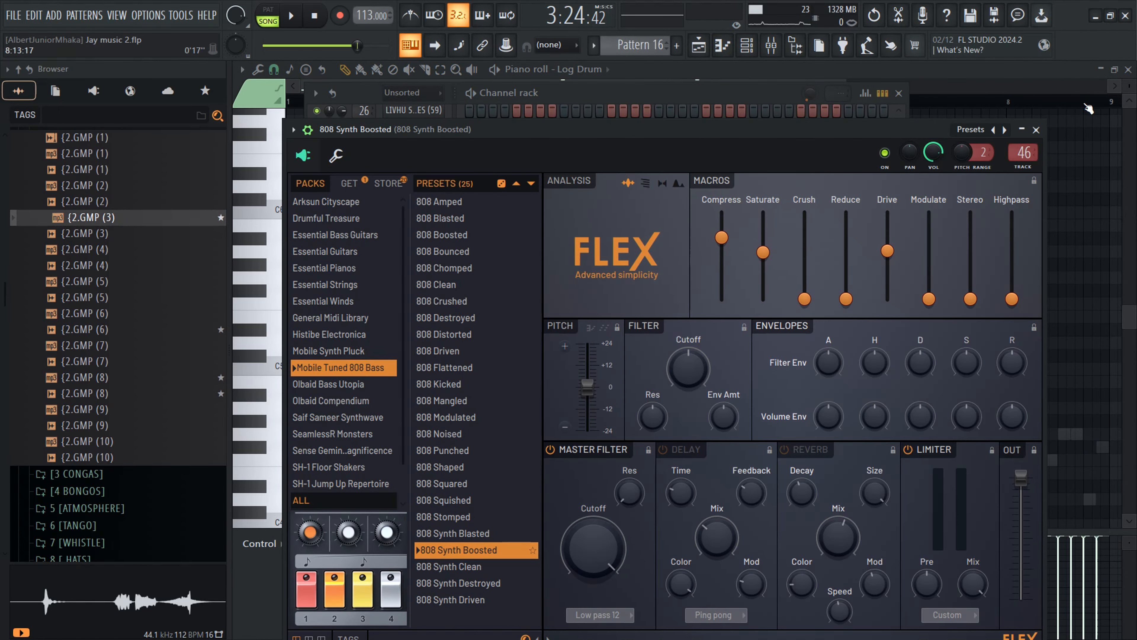
left_click(1037, 130)
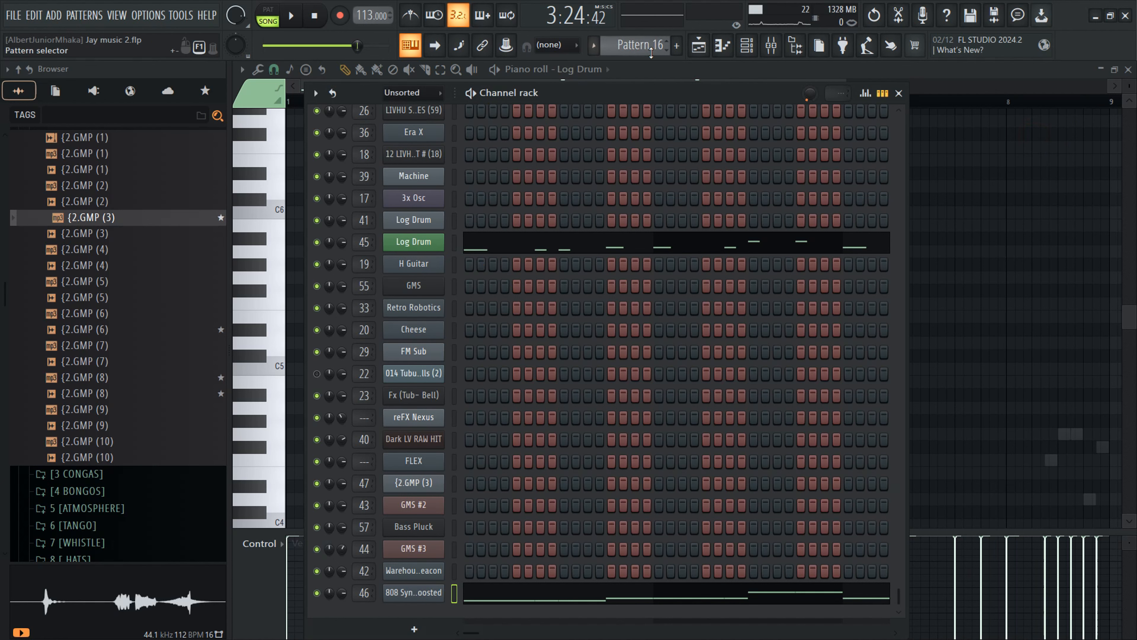
Step: Audition the green Log Drum on mixer track 45, and inspect its synth settings and those of the Log Drum on track 48
left_click(455, 247)
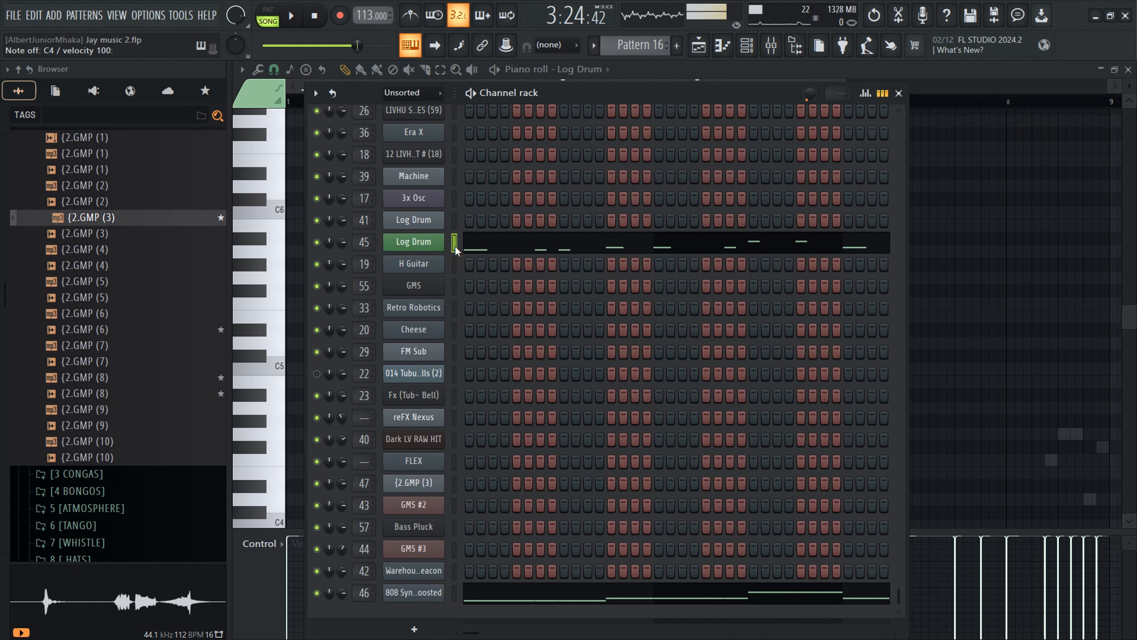
left_click(413, 241)
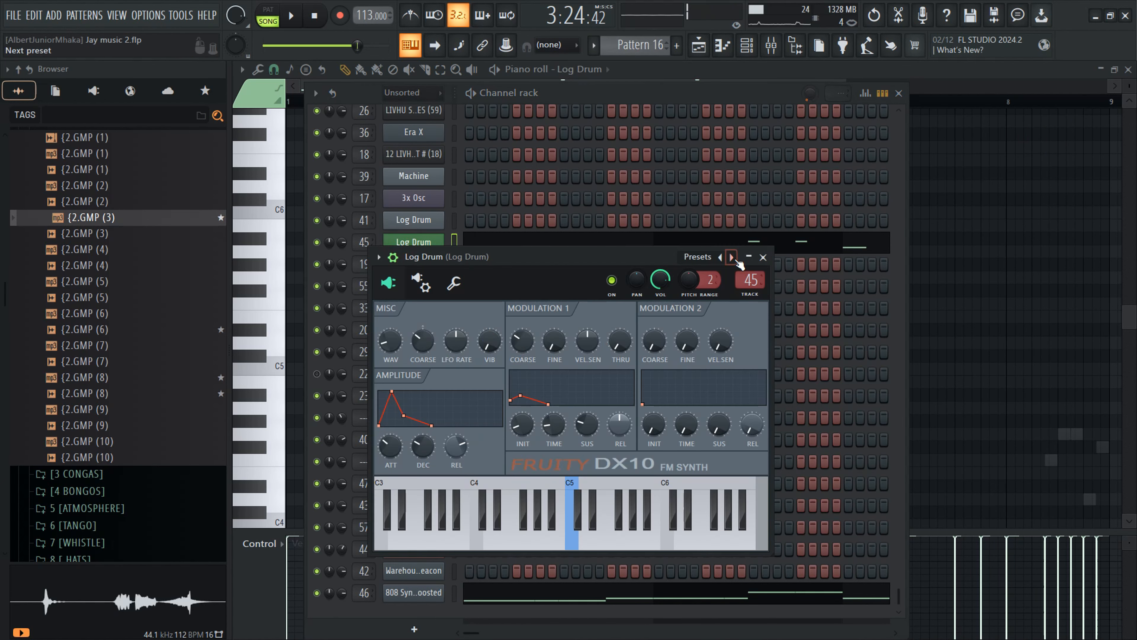
left_click(763, 257)
scroll(457, 232, "up", 7)
scroll(428, 304, "down", 4)
left_click(406, 265)
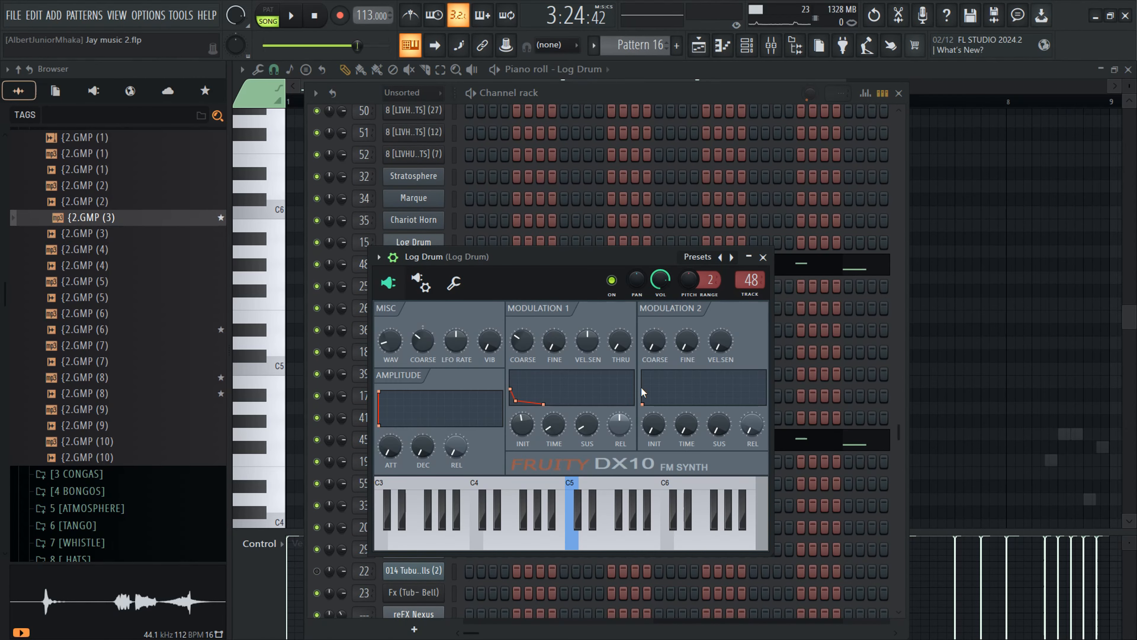
left_click(899, 94)
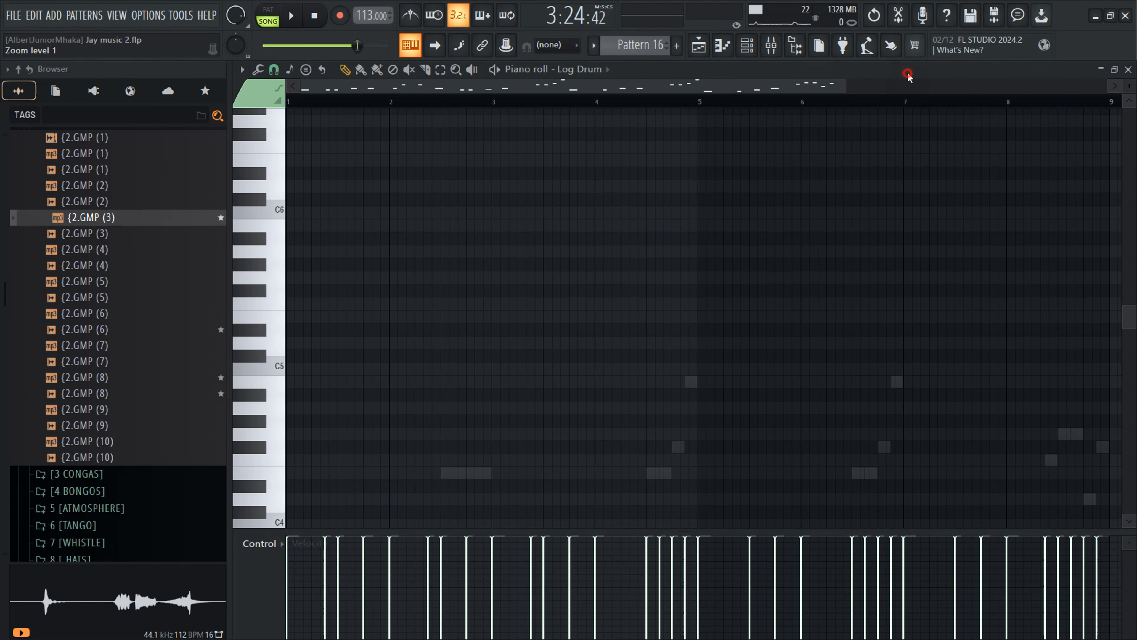
Step: Return to the Playlist and preview the Pattern 16 clip starting at bar 113 on Track 15
left_click(705, 47)
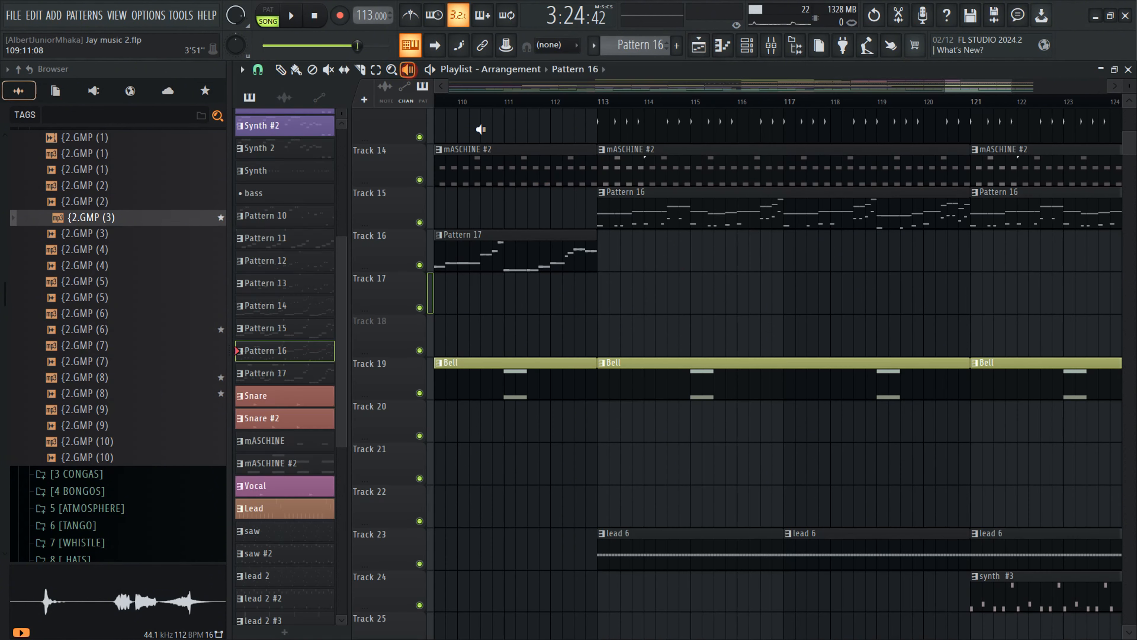
left_click(636, 198)
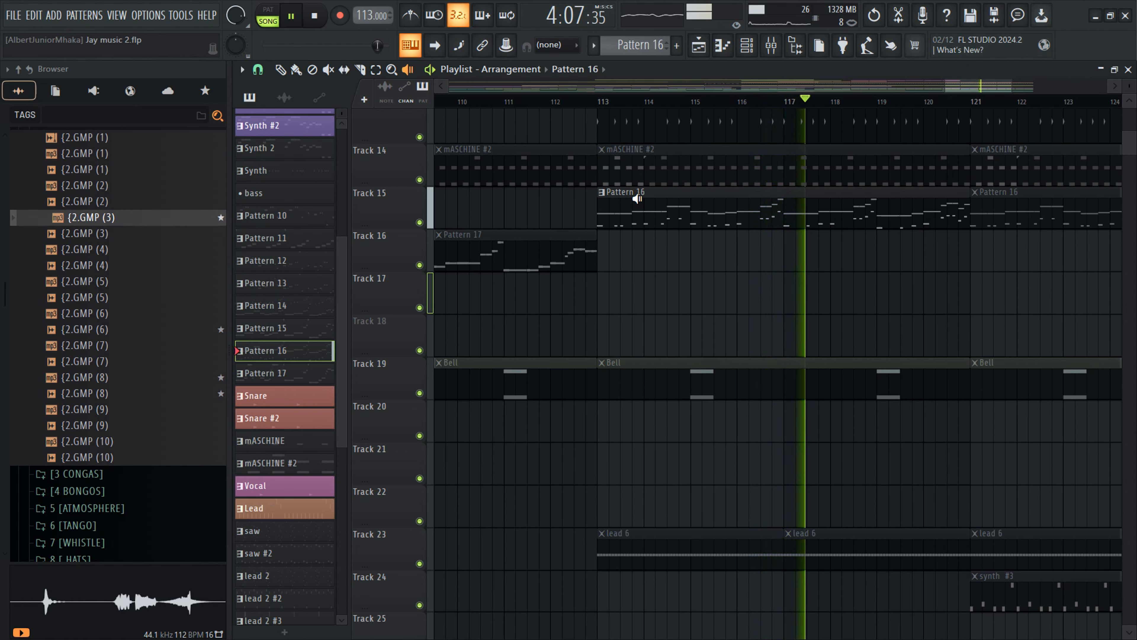
key("space")
Step: Show Pattern 16's channels in the Channel rack again and open the Mixer
scroll(637, 179, "up", 5)
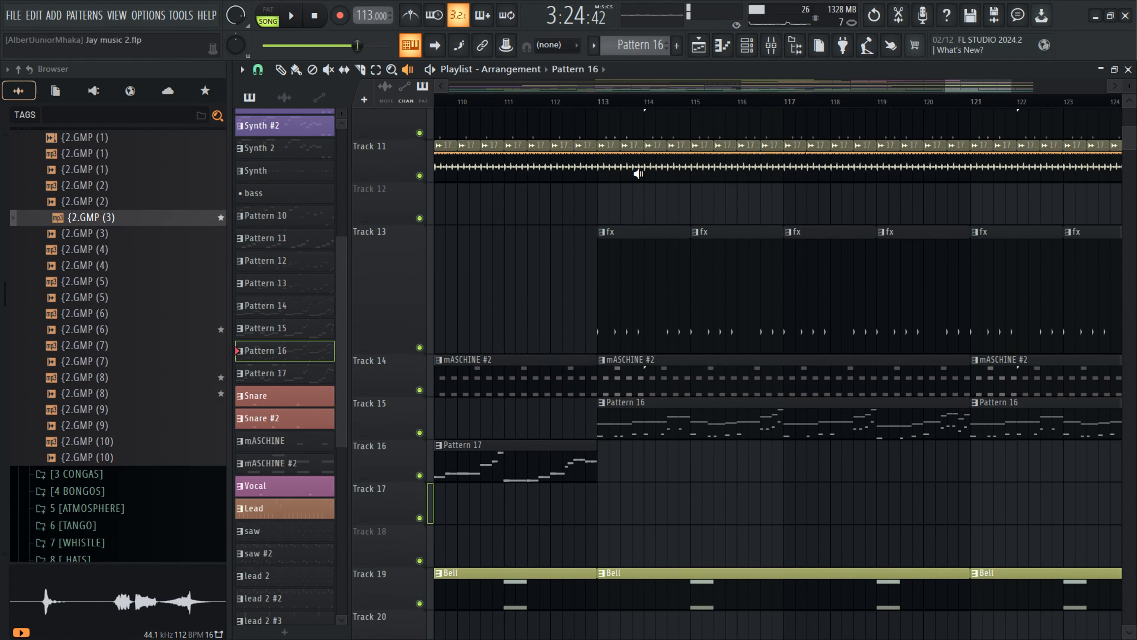
left_click_drag(1010, 83, 1095, 85)
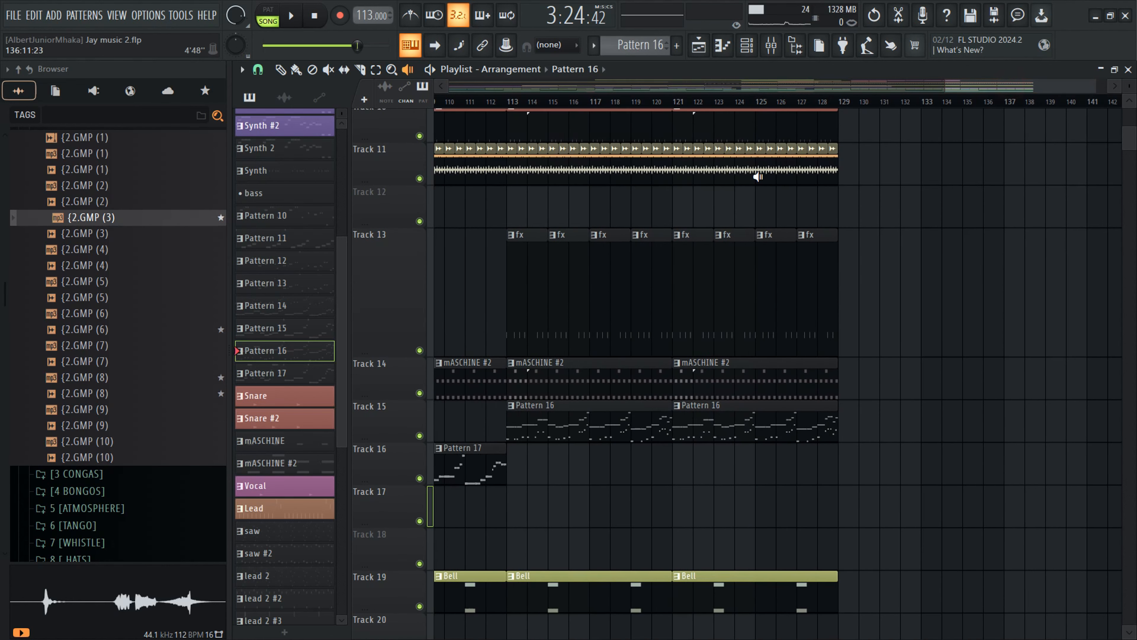
left_click(749, 50)
left_click(771, 44)
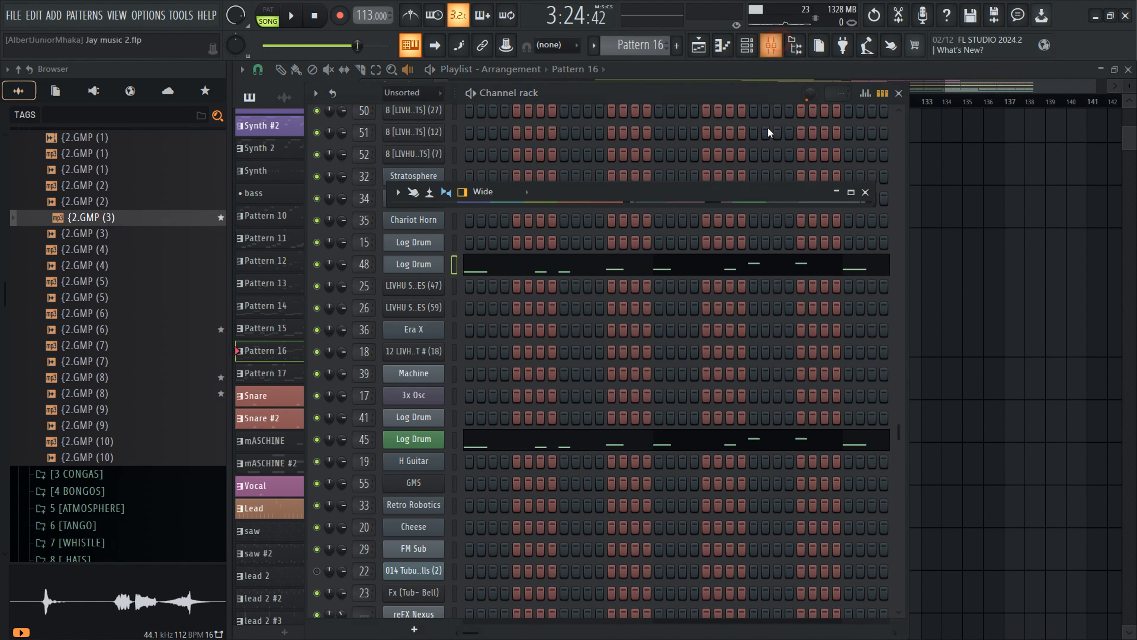
Step: Enlarge the Mixer and inspect the effects on Log Drum track 45 and 808 Synth Boosted track 46, including the Fruity Limiter's sidechain input
left_click(850, 192)
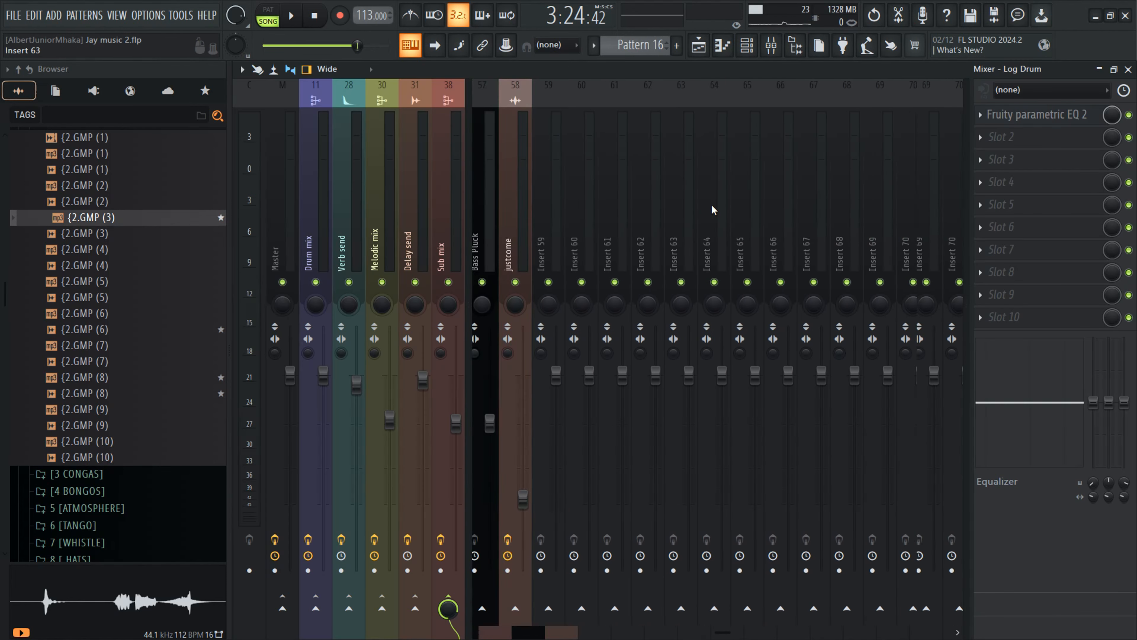
scroll(646, 227, "up", 3)
left_click(688, 241)
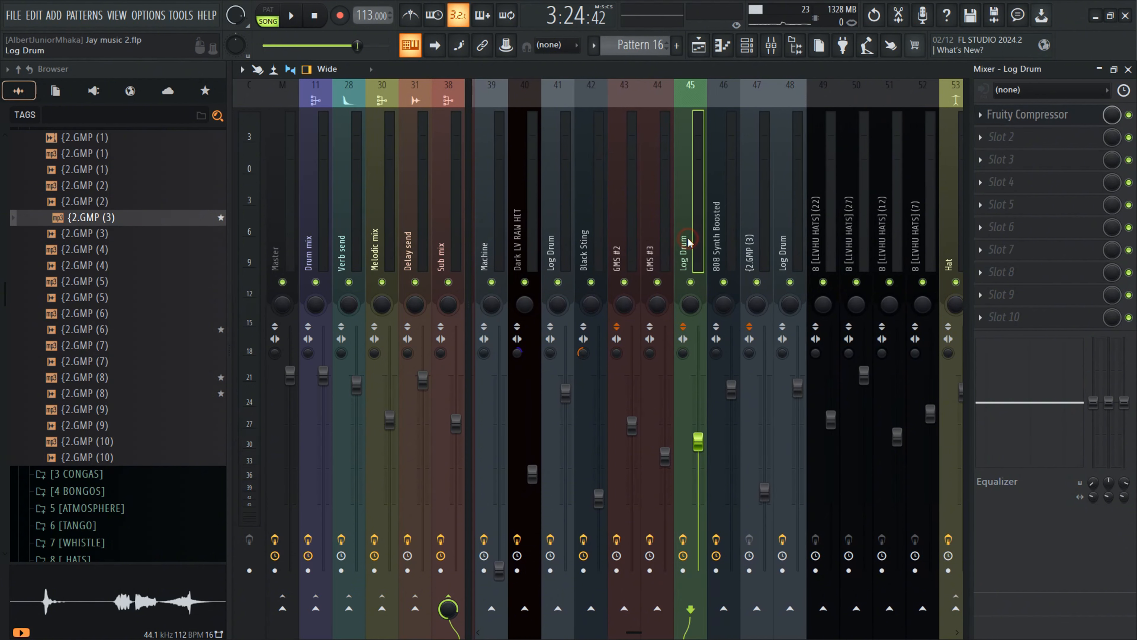
left_click(720, 249)
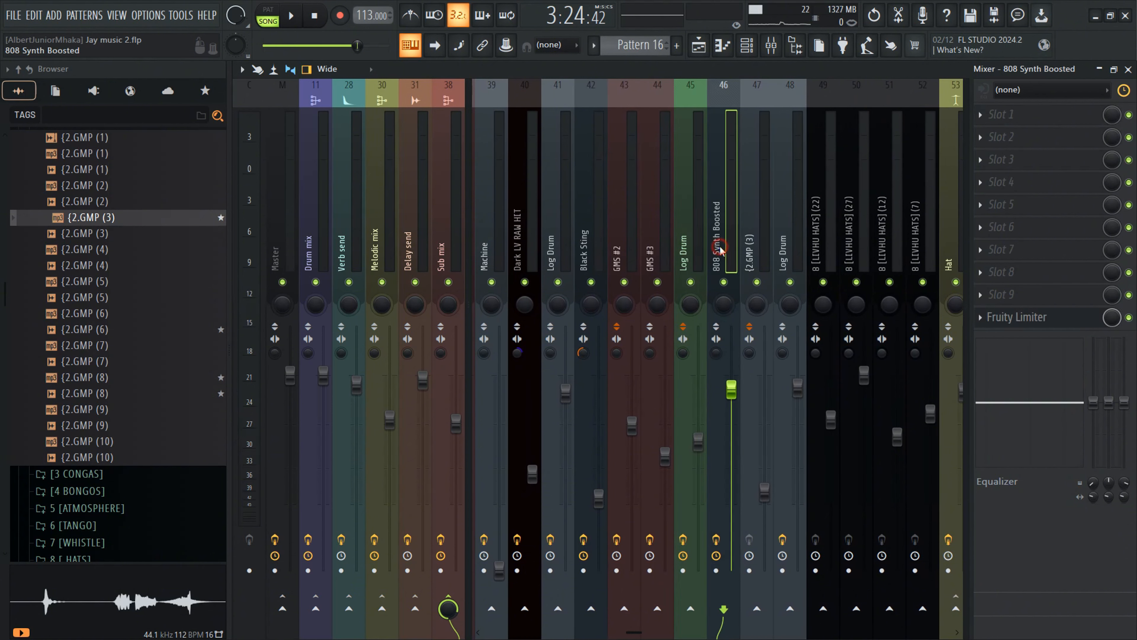
left_click(685, 240)
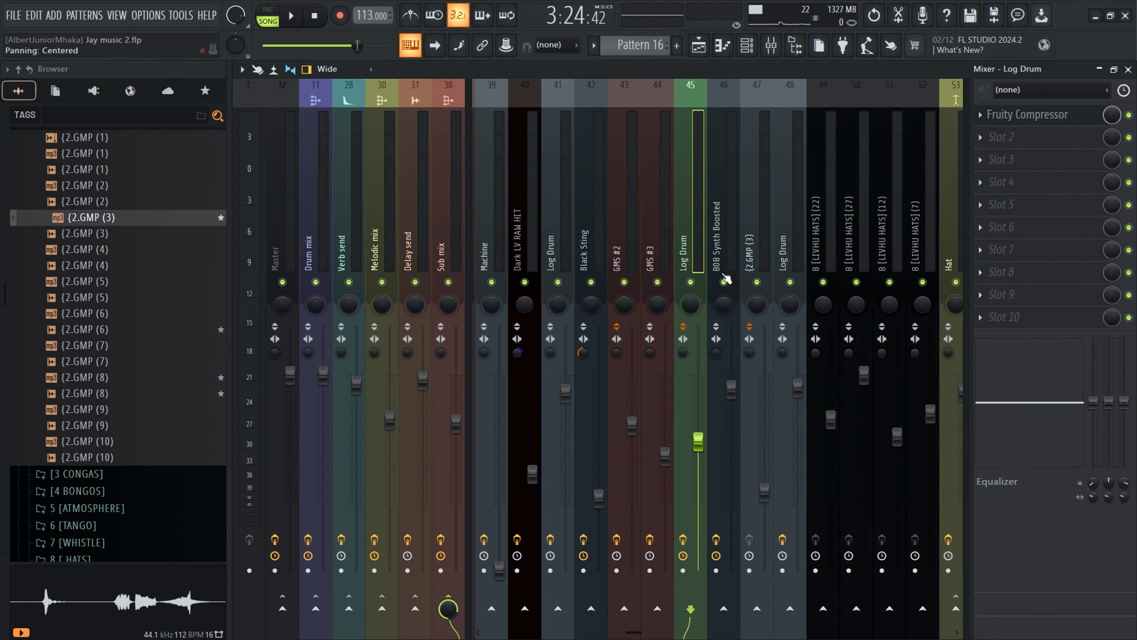
left_click(722, 244)
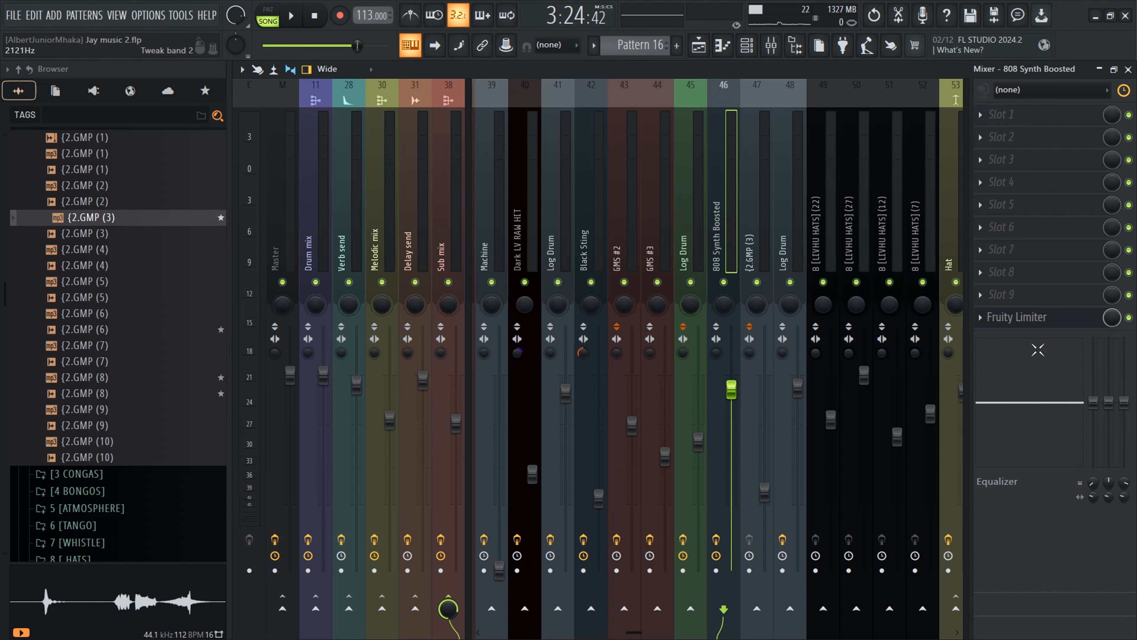
left_click(1014, 320)
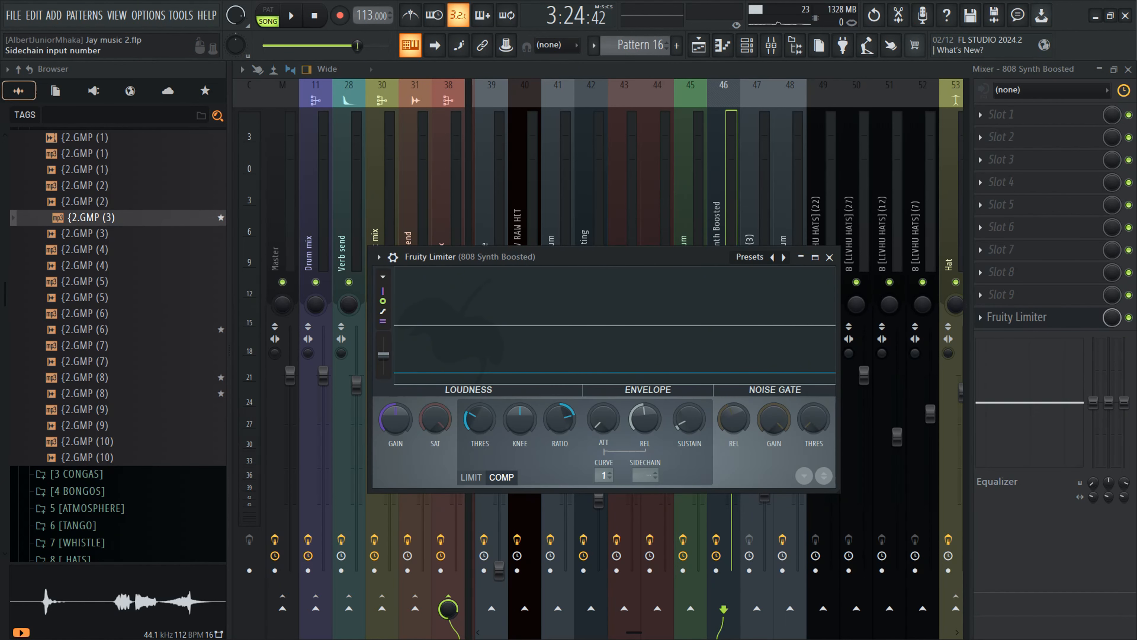
left_click(639, 474)
Step: Sidechain the Log Drum on mixer track 45 to the 808 Synth Boosted on track 46
left_click(695, 200)
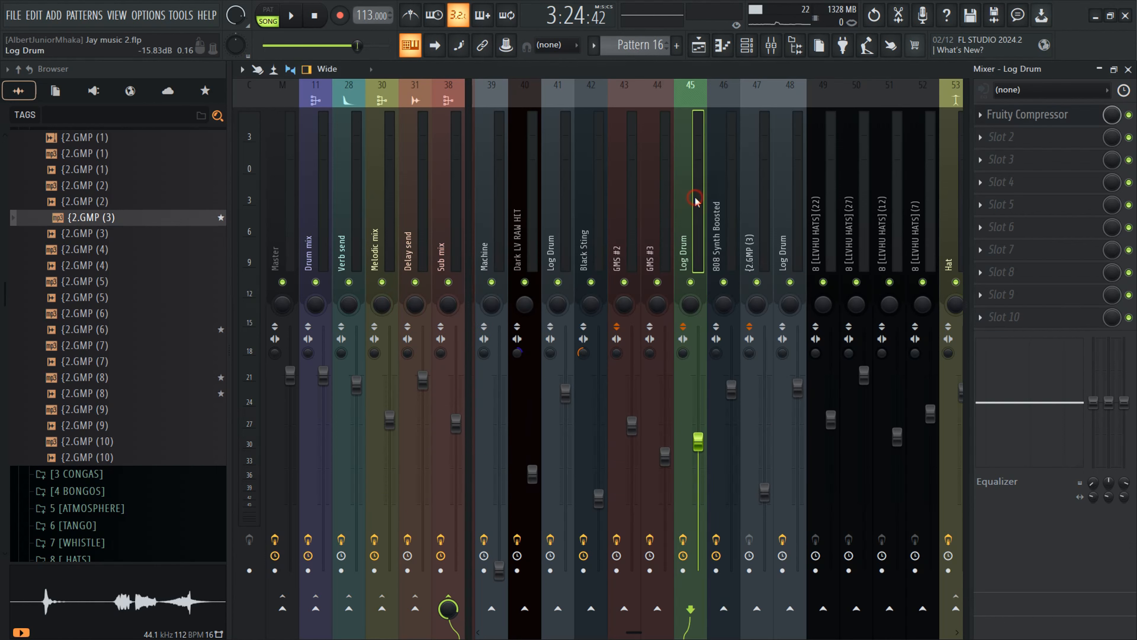
right_click(731, 609)
left_click(726, 606)
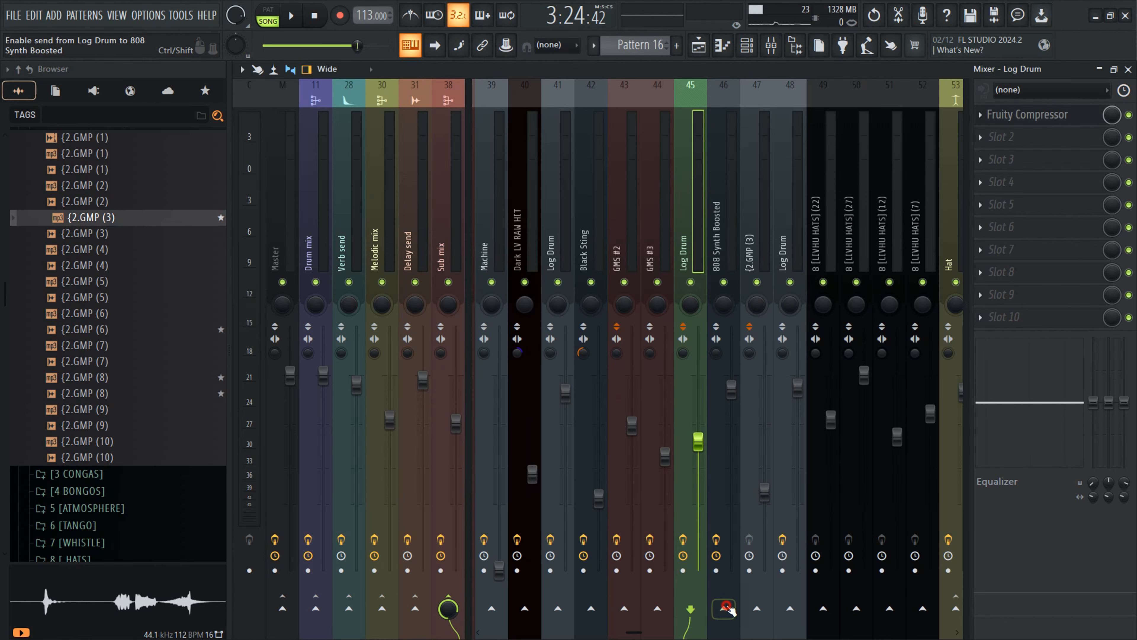
right_click(726, 605)
left_click(749, 609)
Step: Set the sidechain input of the Fruity Limiter on 808 Synth Boosted to 1, and close the limiter and the Mixer
left_click(729, 233)
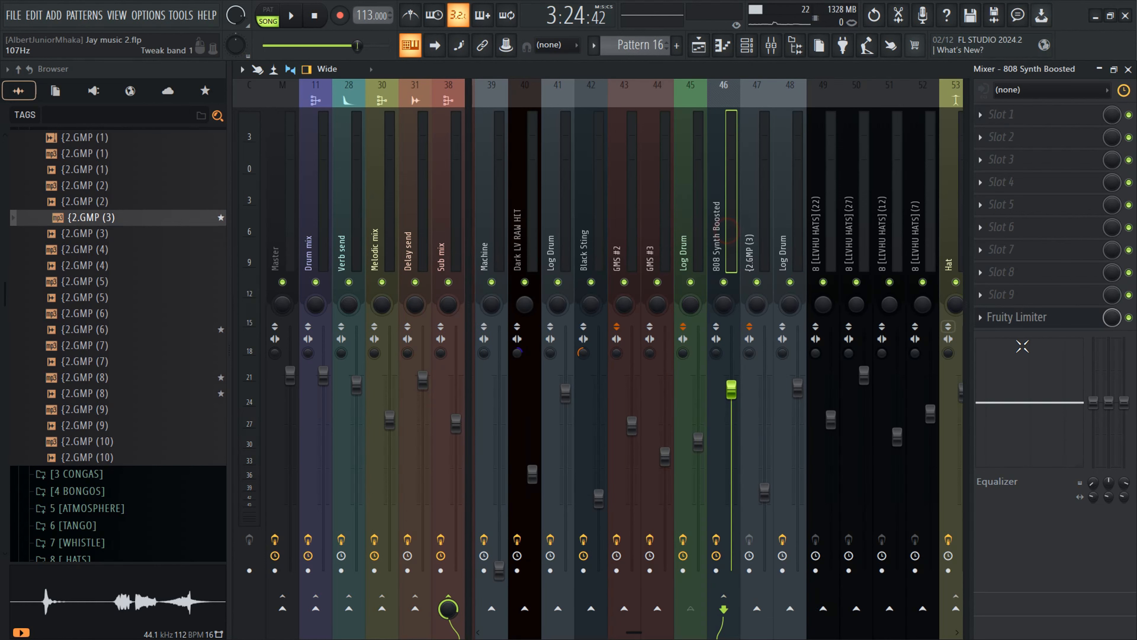
left_click(1034, 317)
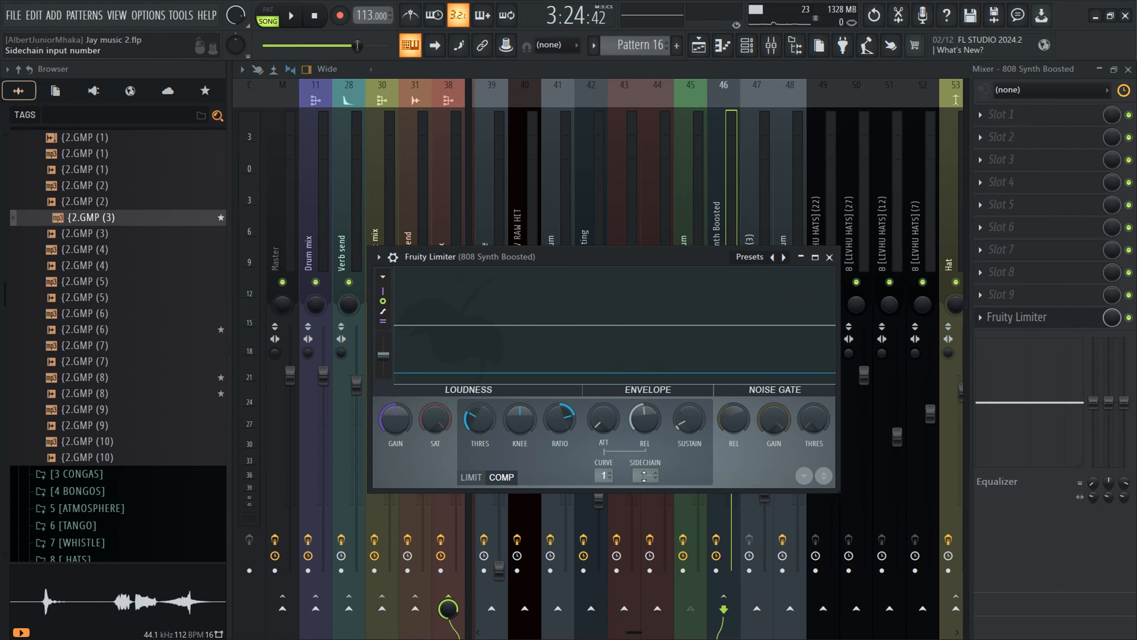
left_click(644, 476)
left_click(688, 498)
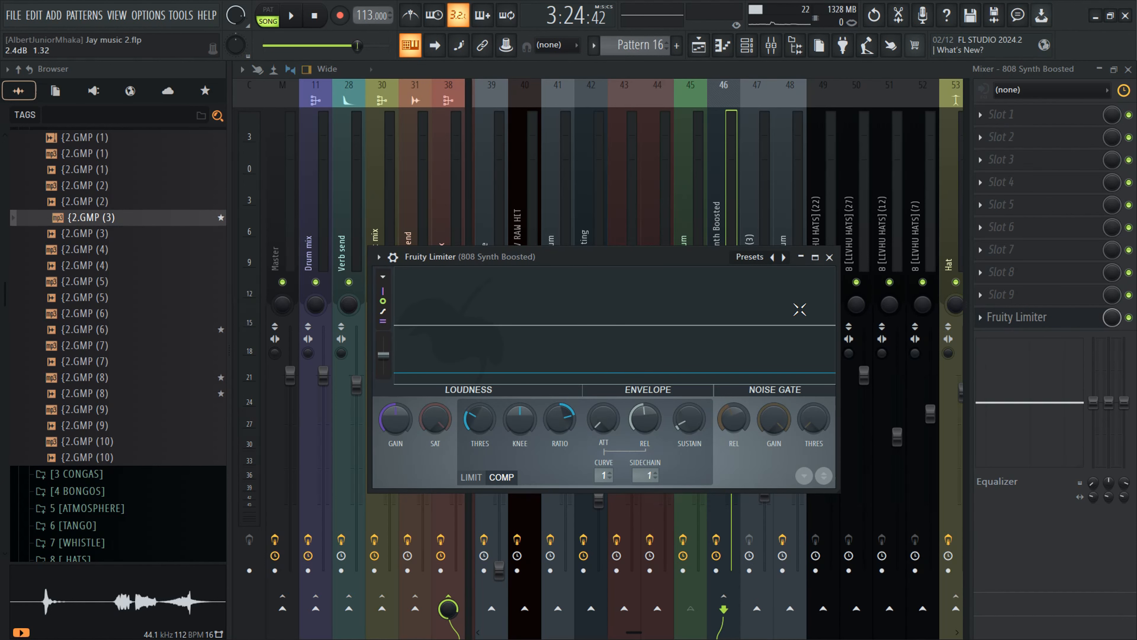
left_click(829, 256)
left_click(1128, 69)
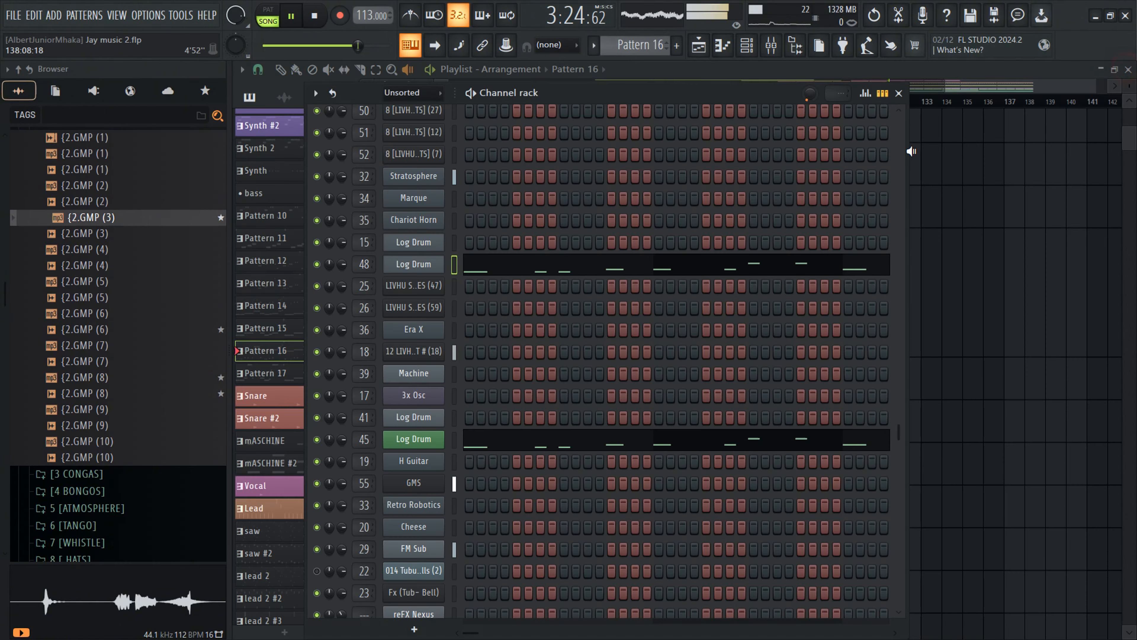
Step: Return to the Playlist and preview the bar 113 clips of Pattern 16 on Track 15 and fx on Track 13
left_click(802, 65)
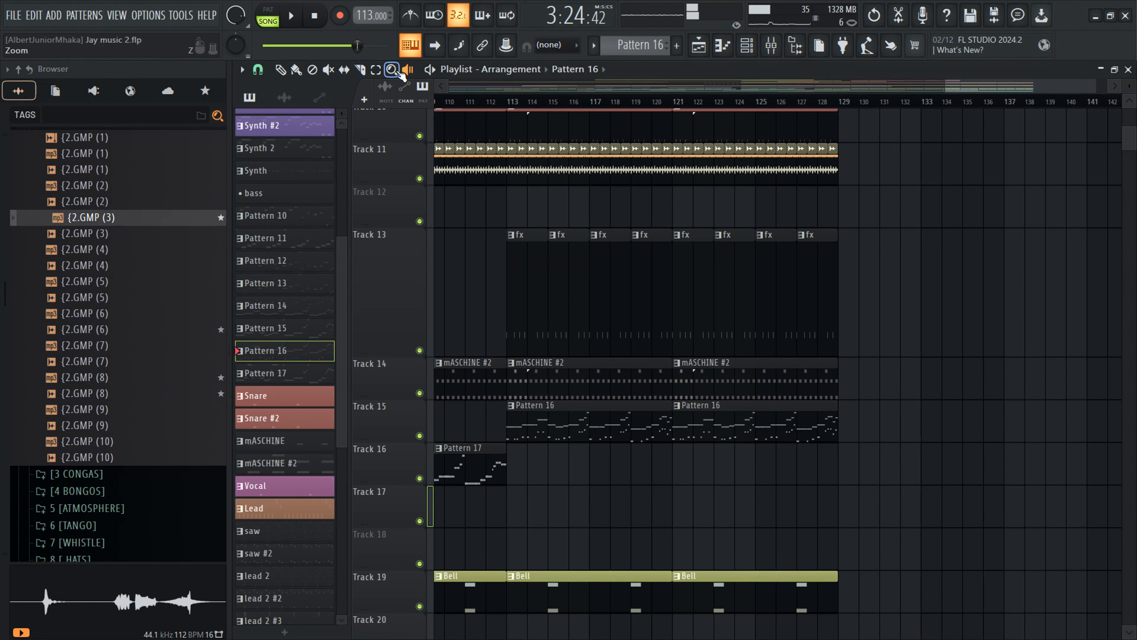
left_click(530, 417)
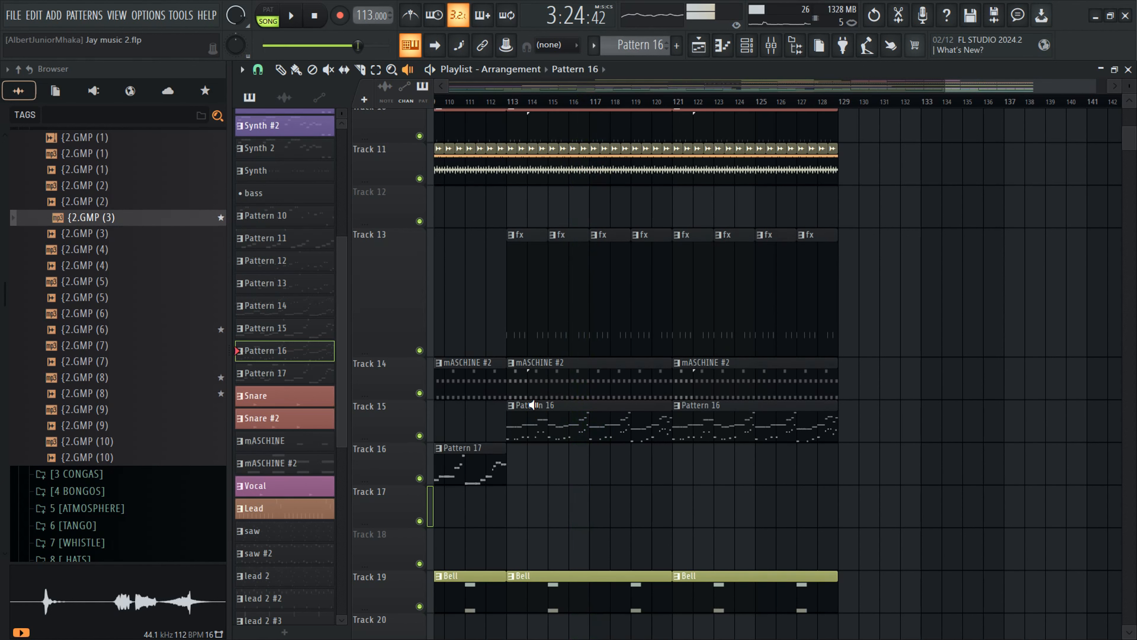
left_click(520, 284)
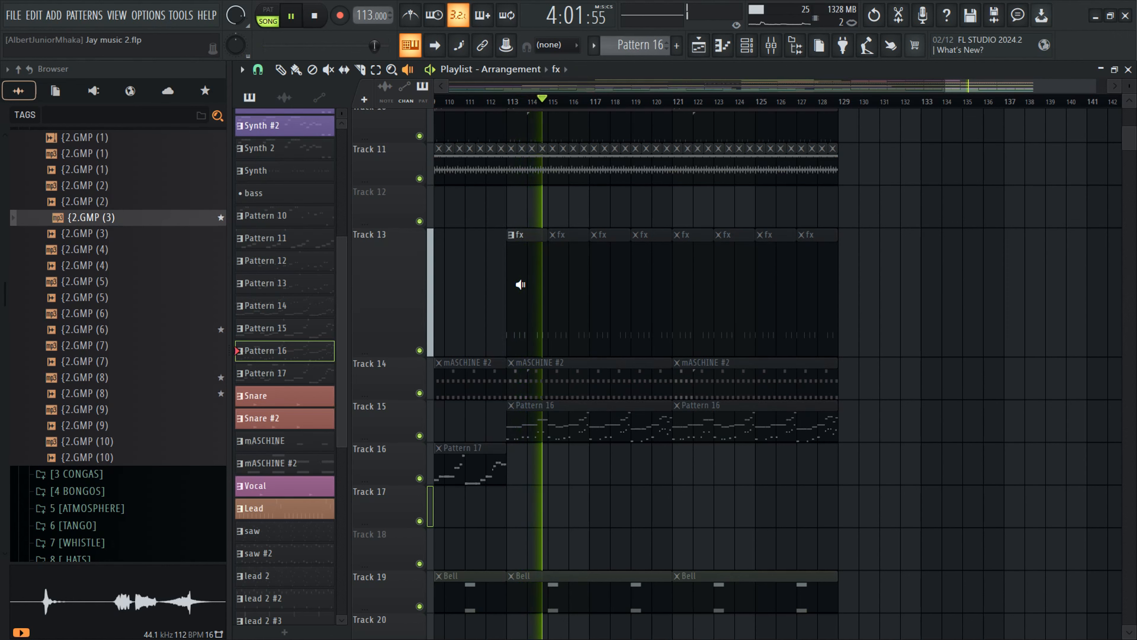
Step: Preview the lead 6 clip at bar 113 on Track 23 and the synth #3 clip at bar 121 on Track 24
scroll(554, 224, "down", 4)
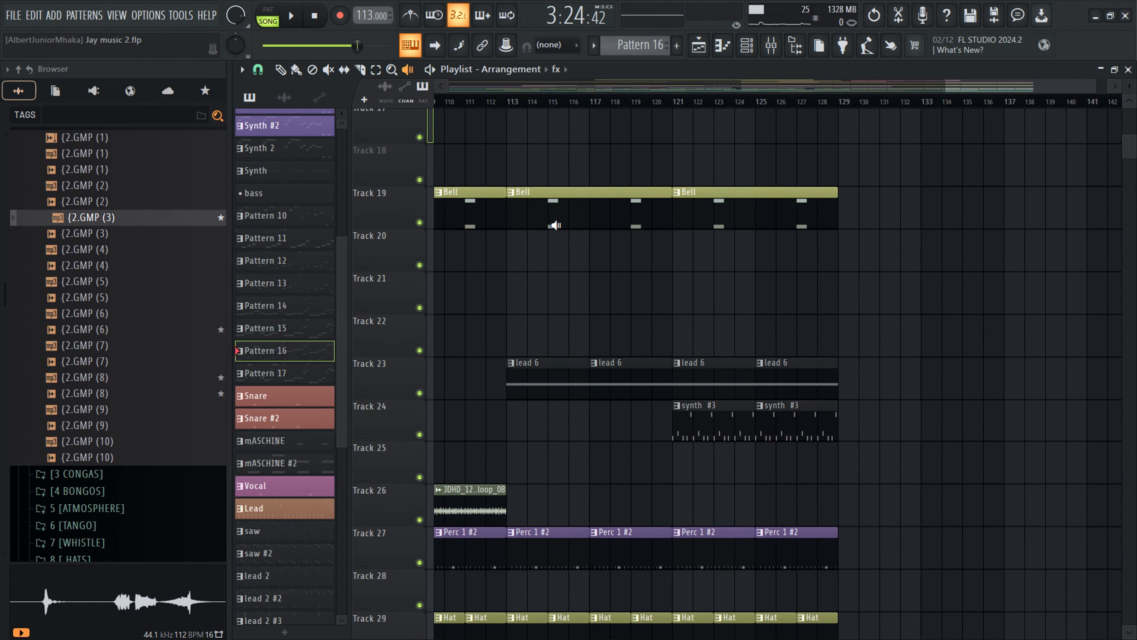
scroll(555, 225, "down", 3)
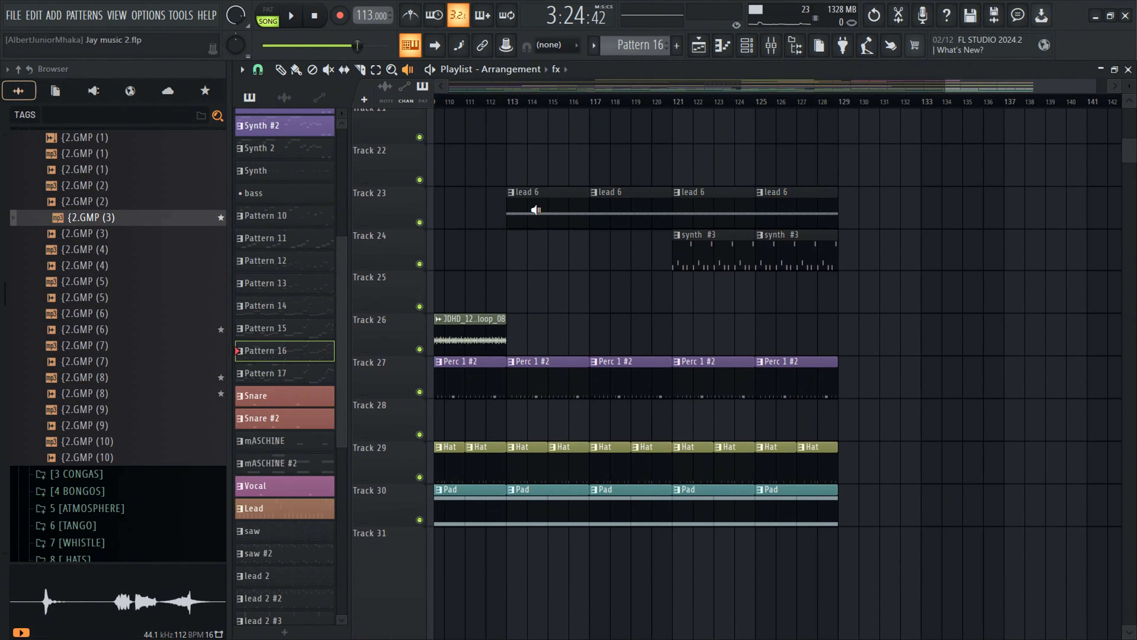
left_click(523, 209)
left_click(692, 259)
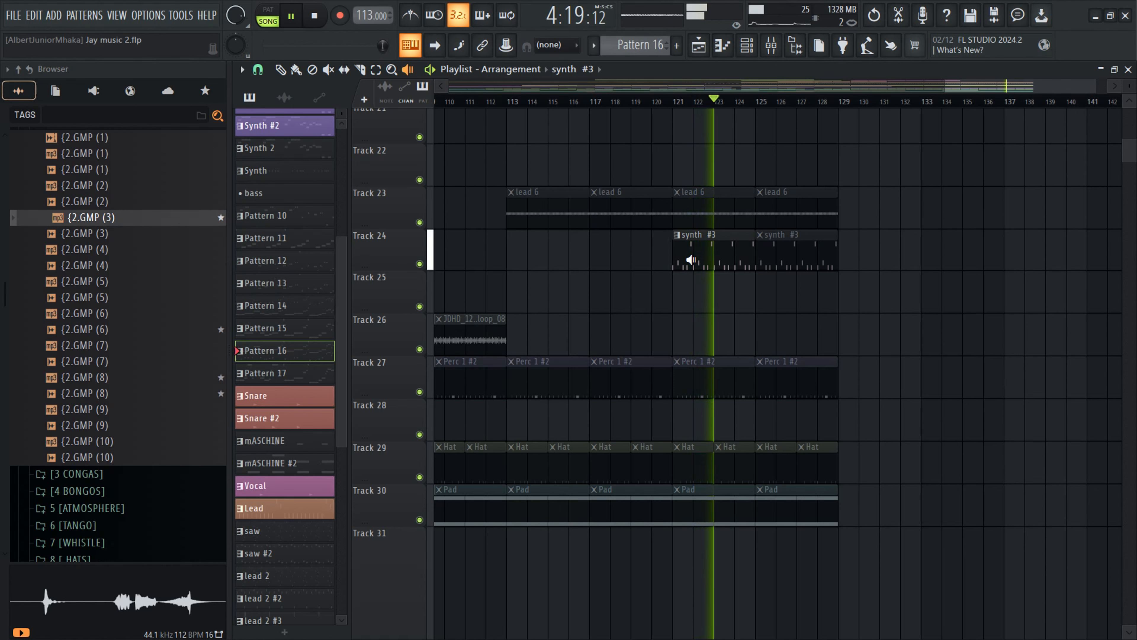
Step: Show the whole arrangement from bar 1 with all its tracks in the Playlist
scroll(793, 182, "down", 6)
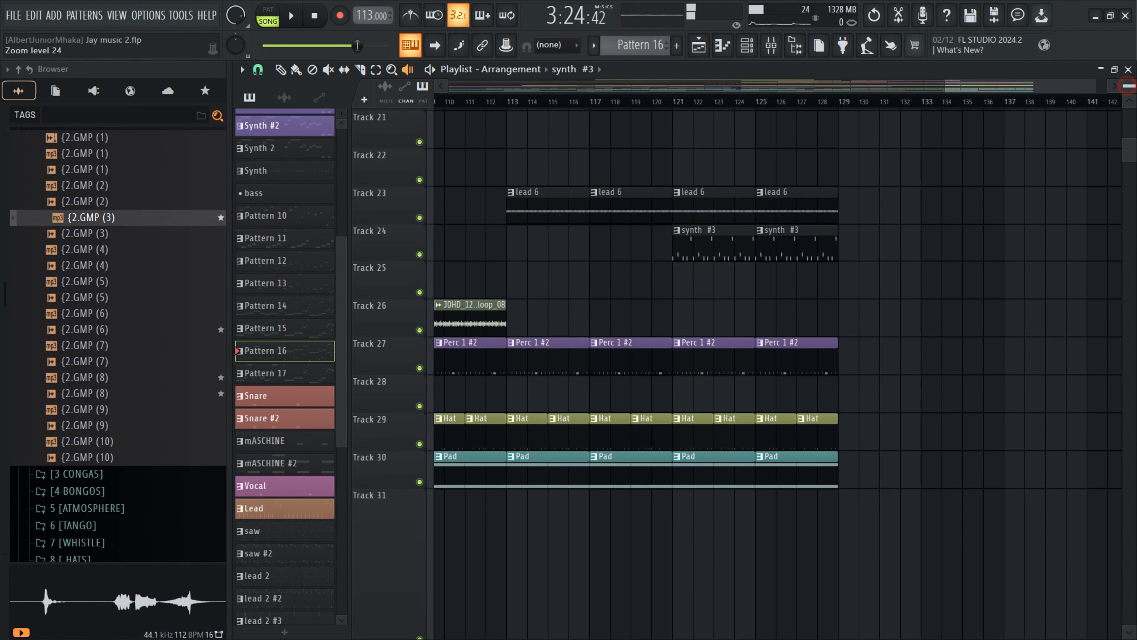
scroll(792, 181, "up", 2)
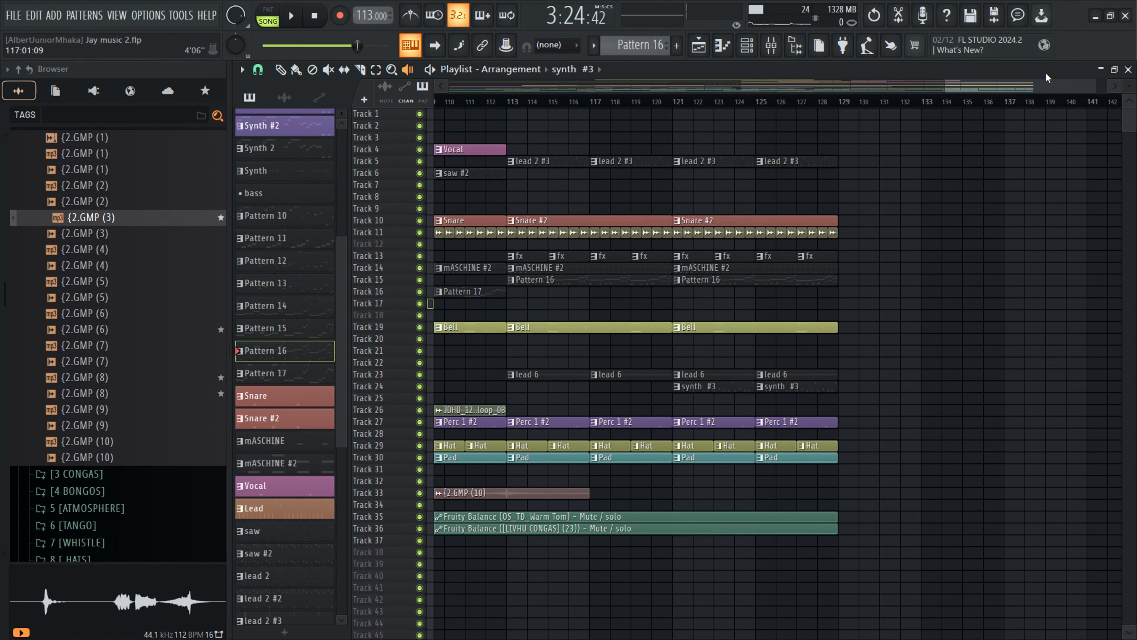
left_click_drag(948, 85, 366, 183)
left_click_drag(1097, 85, 1130, 86)
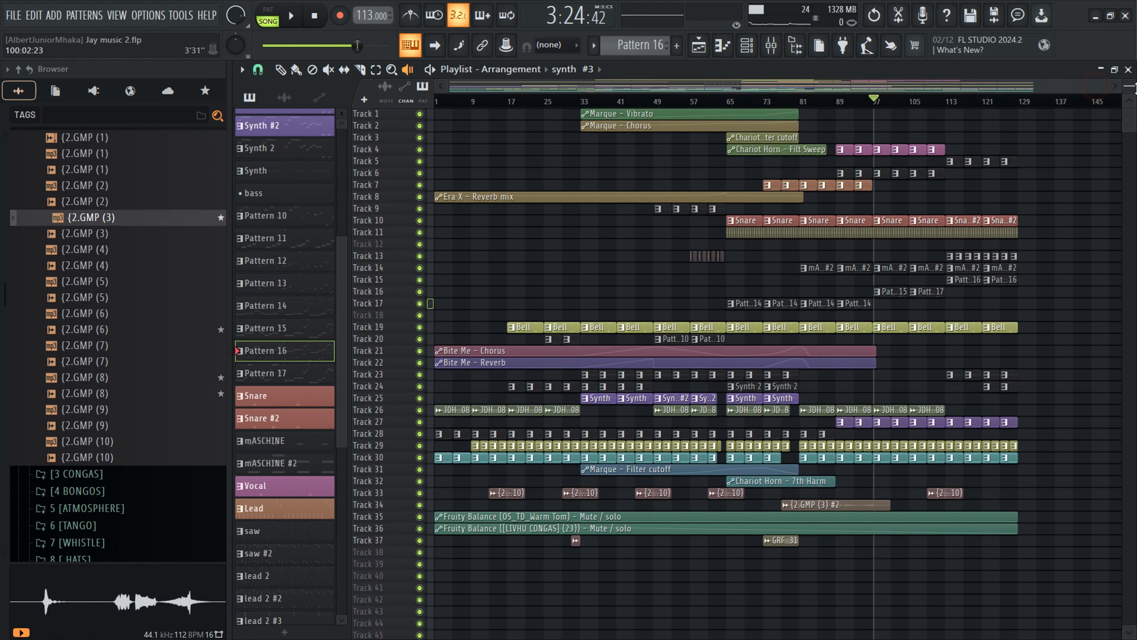